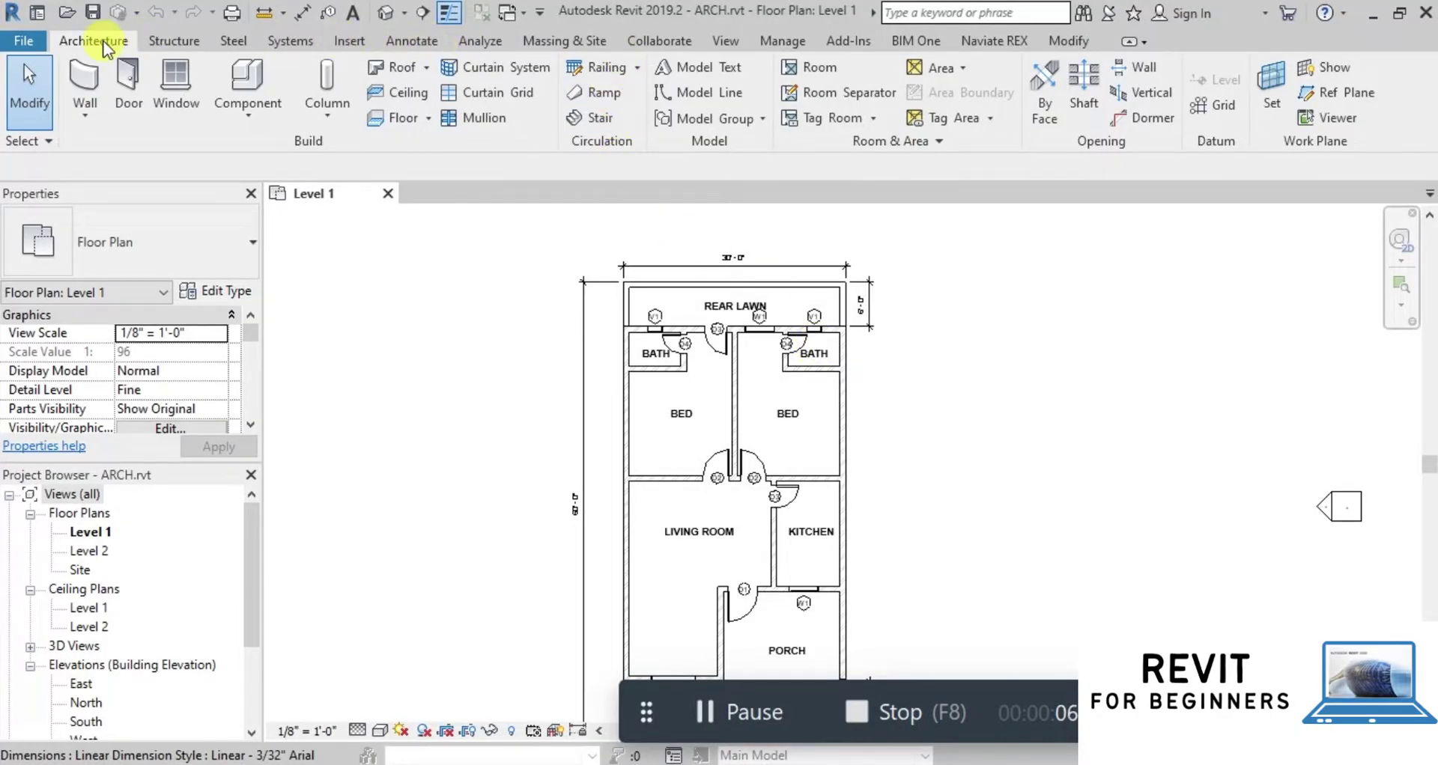
From Component > Load Family, browse Plumbing > MEP > Fixtures > Water Closets and select Water Closet - Flush Tank.rfa.
click(249, 87)
click(856, 123)
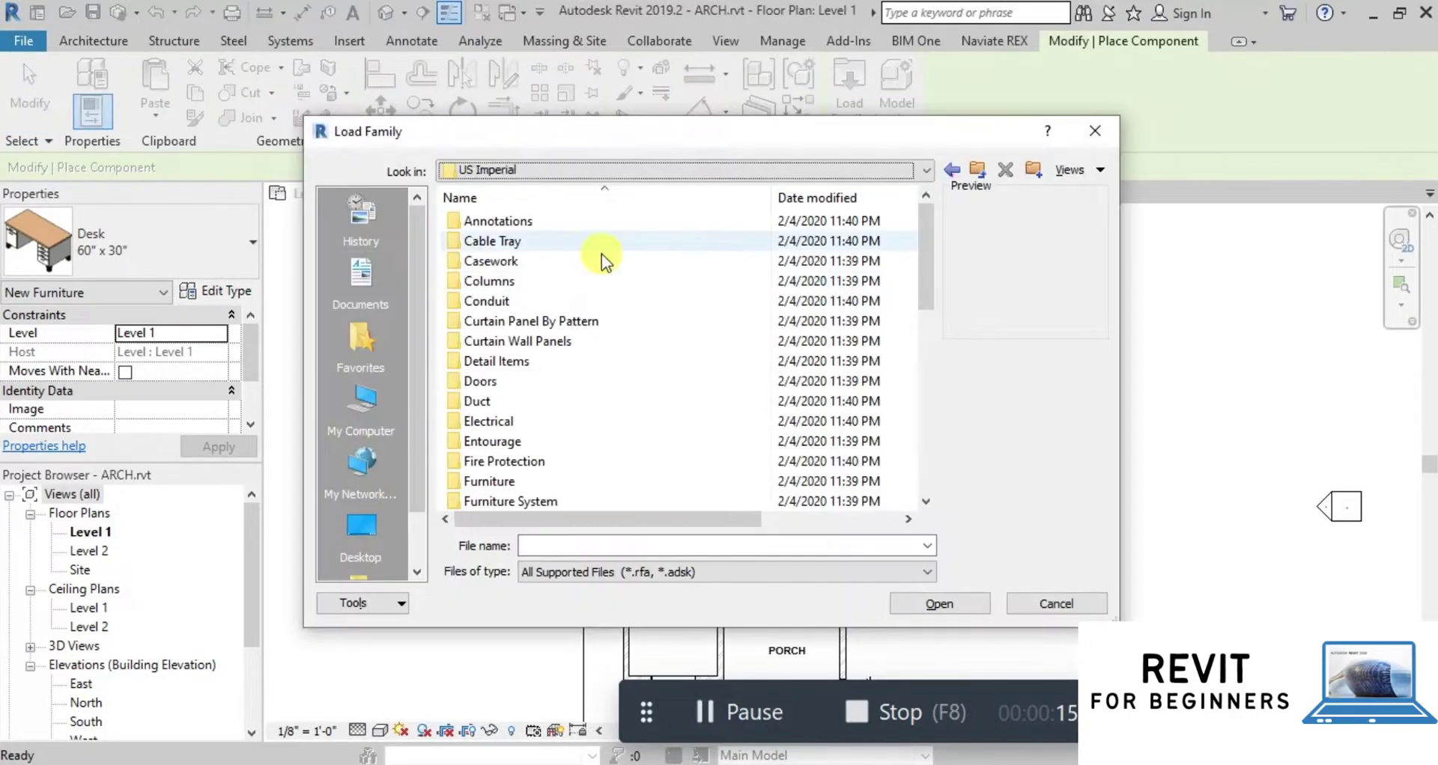
scroll(501, 441, down, 7)
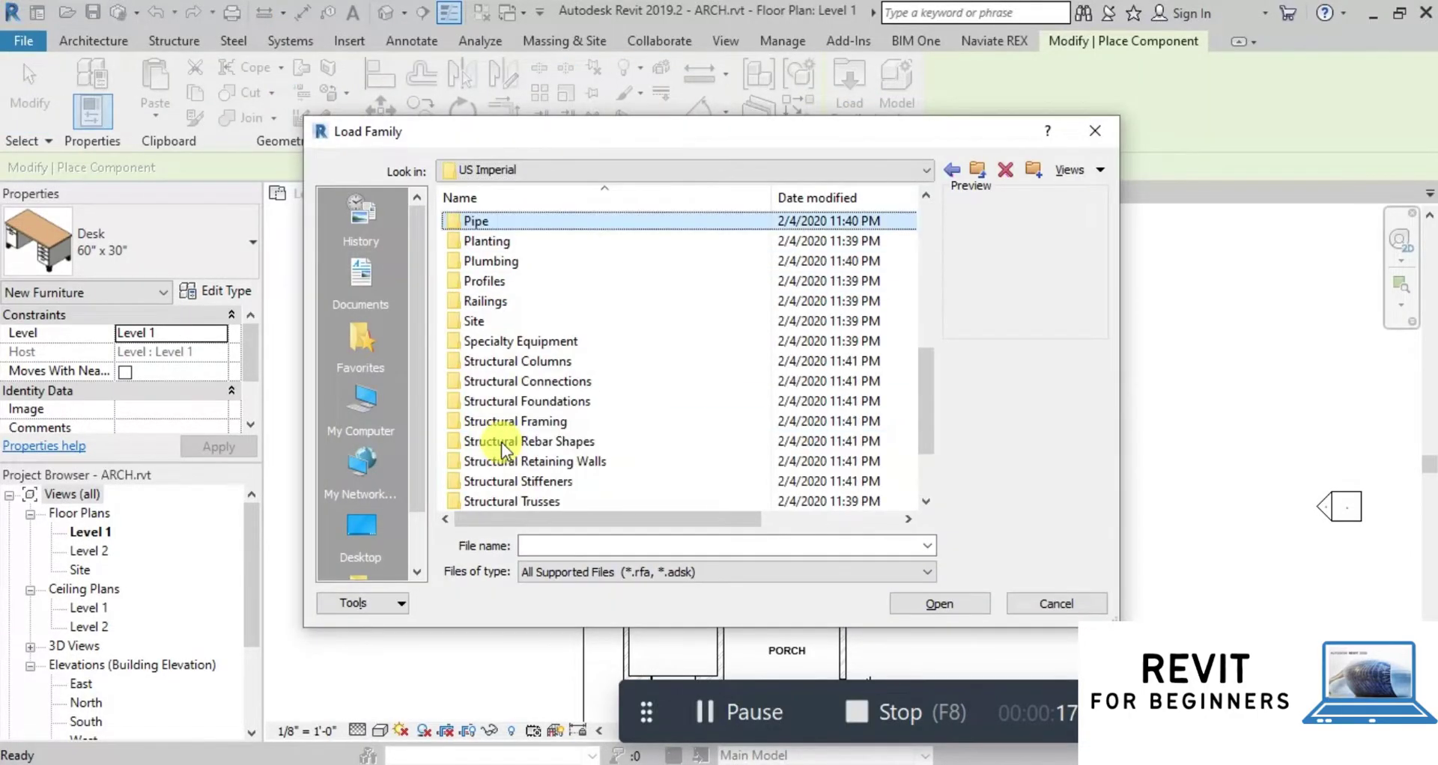
click(518, 262)
double_click(519, 262)
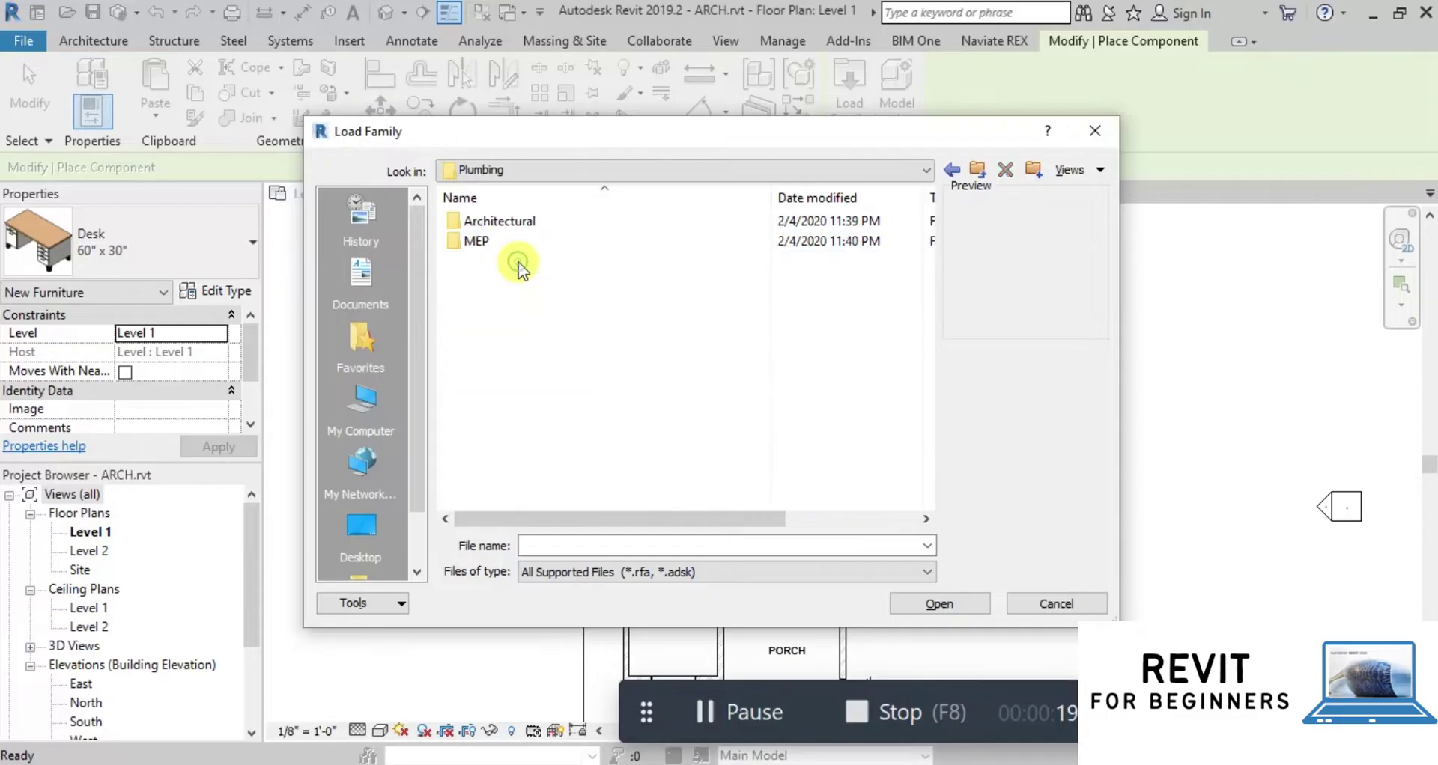
click(478, 243)
double_click(478, 241)
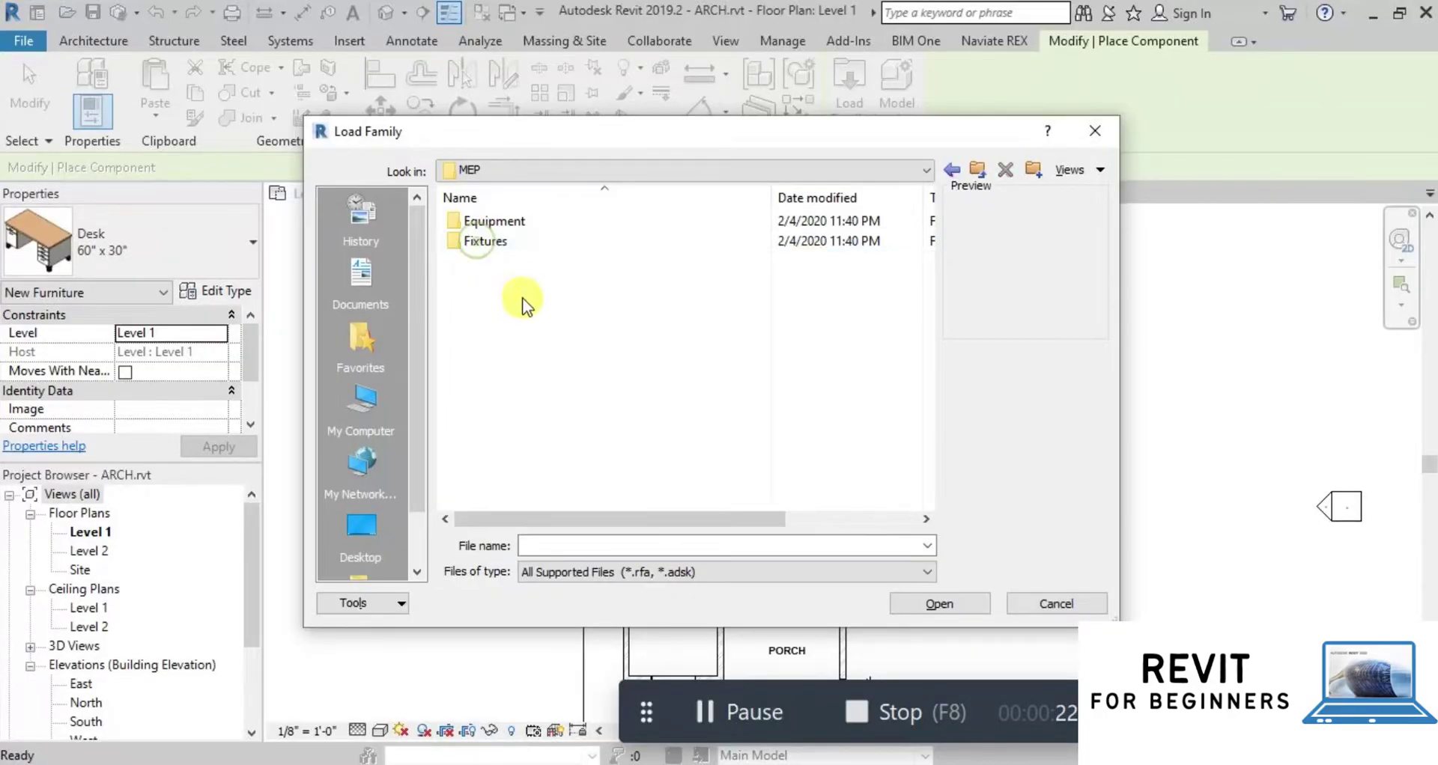
double_click(488, 242)
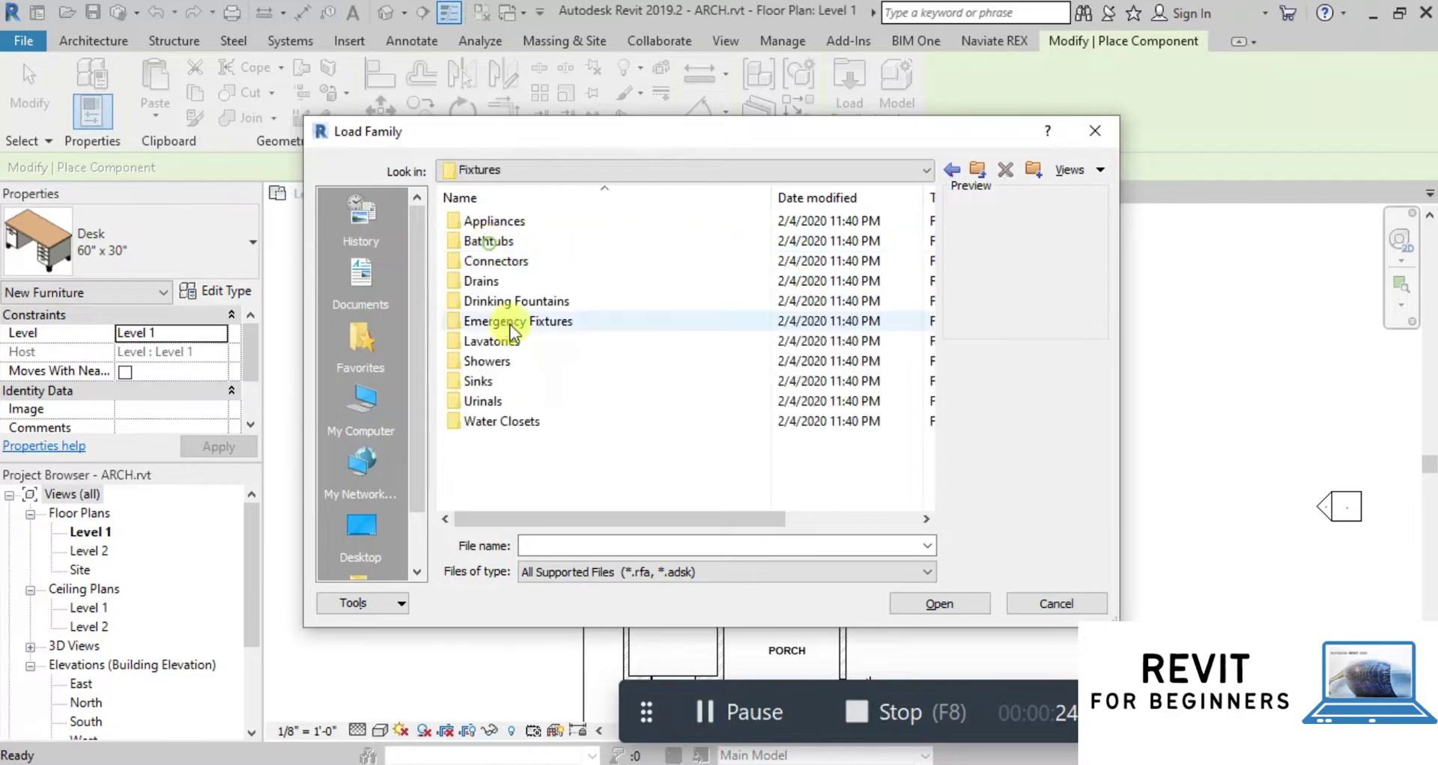
double_click(498, 418)
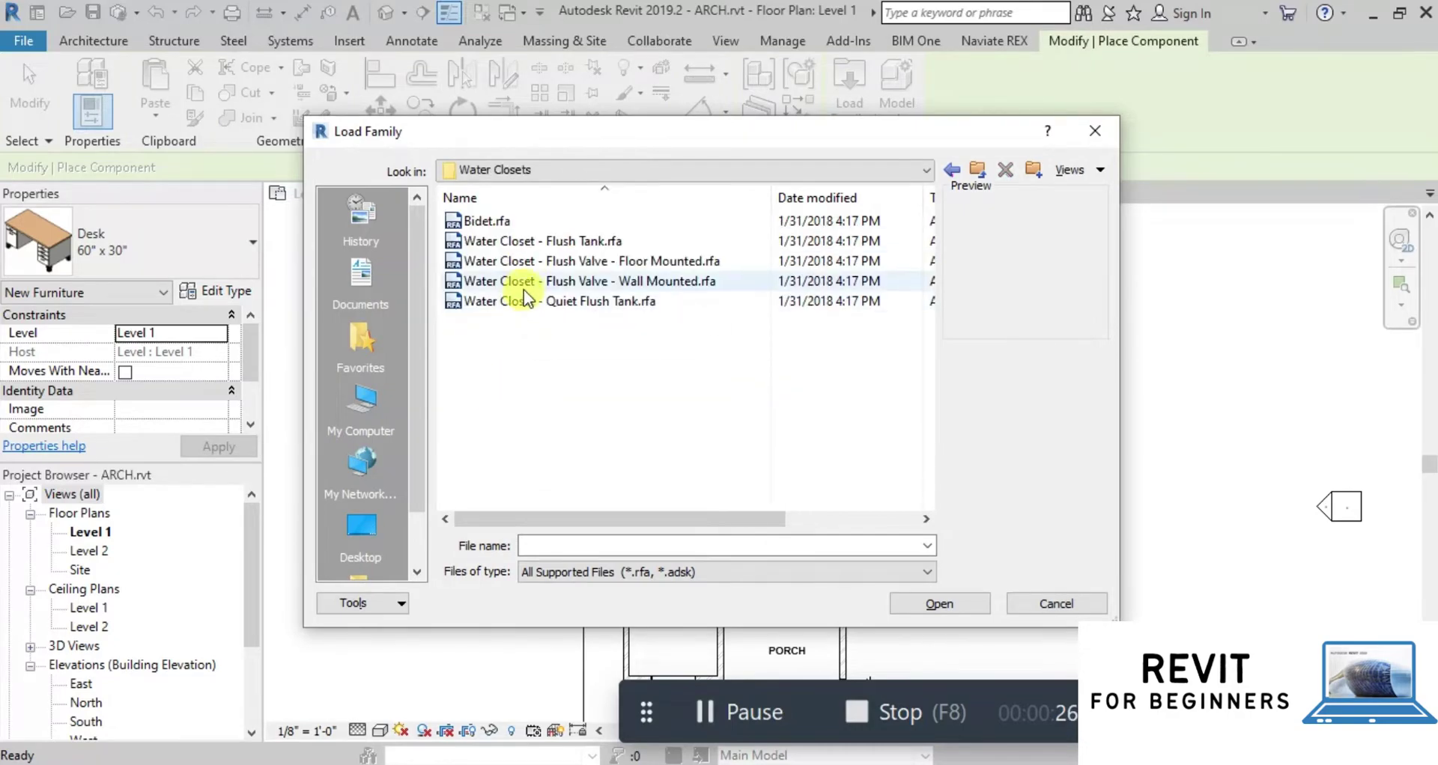
click(537, 242)
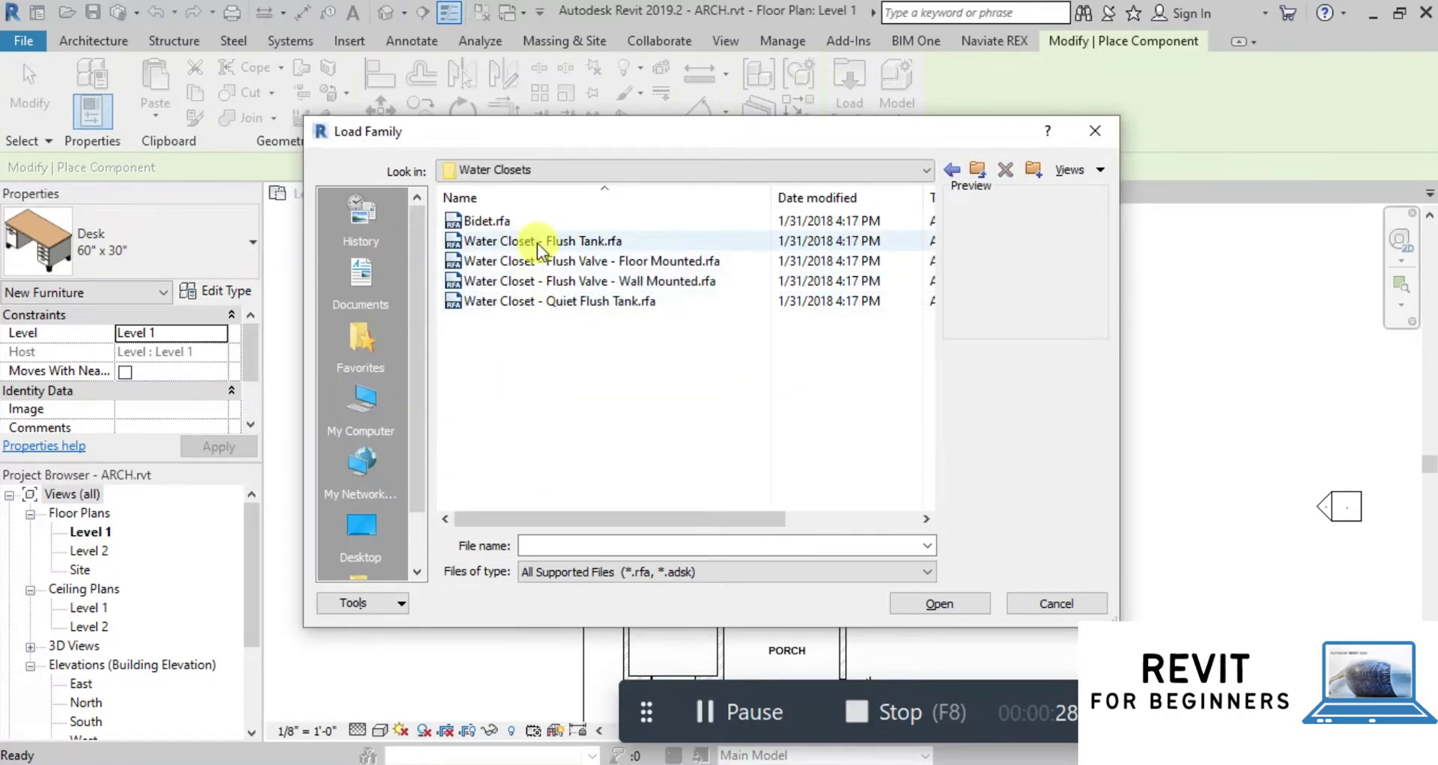
Load the flush-tank water closet and place it against the left bath wall.
click(942, 604)
scroll(636, 358, up, 3)
scroll(637, 357, up, 5)
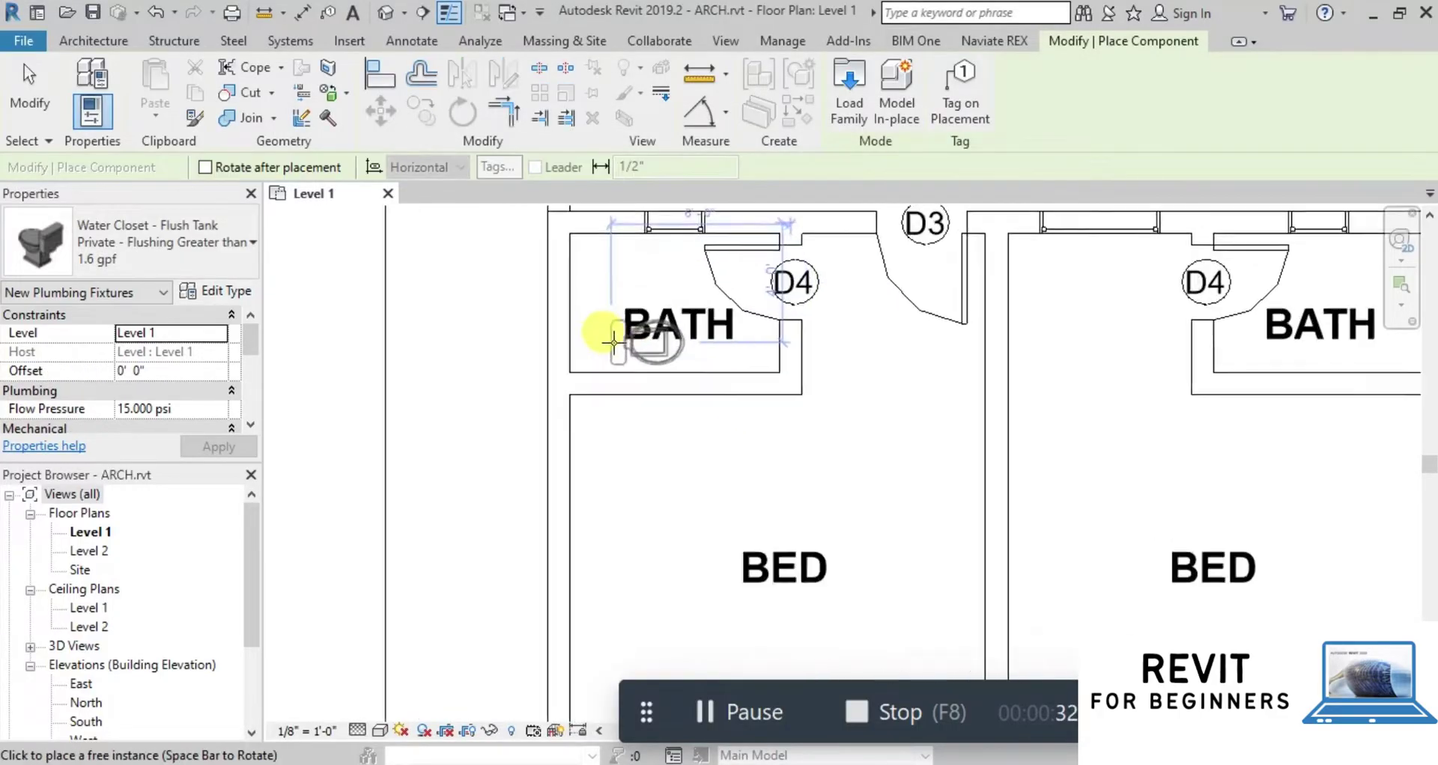
click(557, 343)
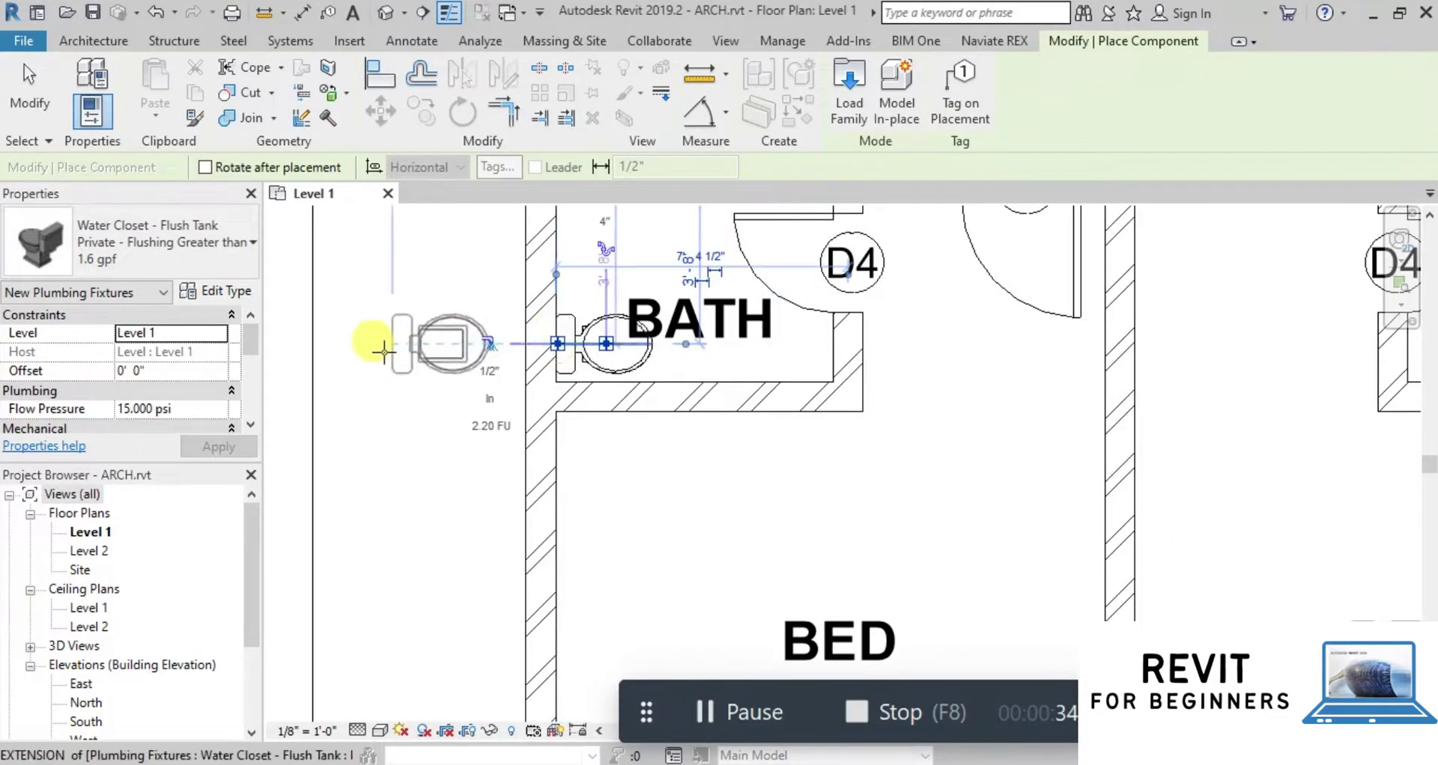
Rotate the water closet with Space and place a second one against the right bath wall.
scroll(761, 331, down, 4)
scroll(856, 347, up, 5)
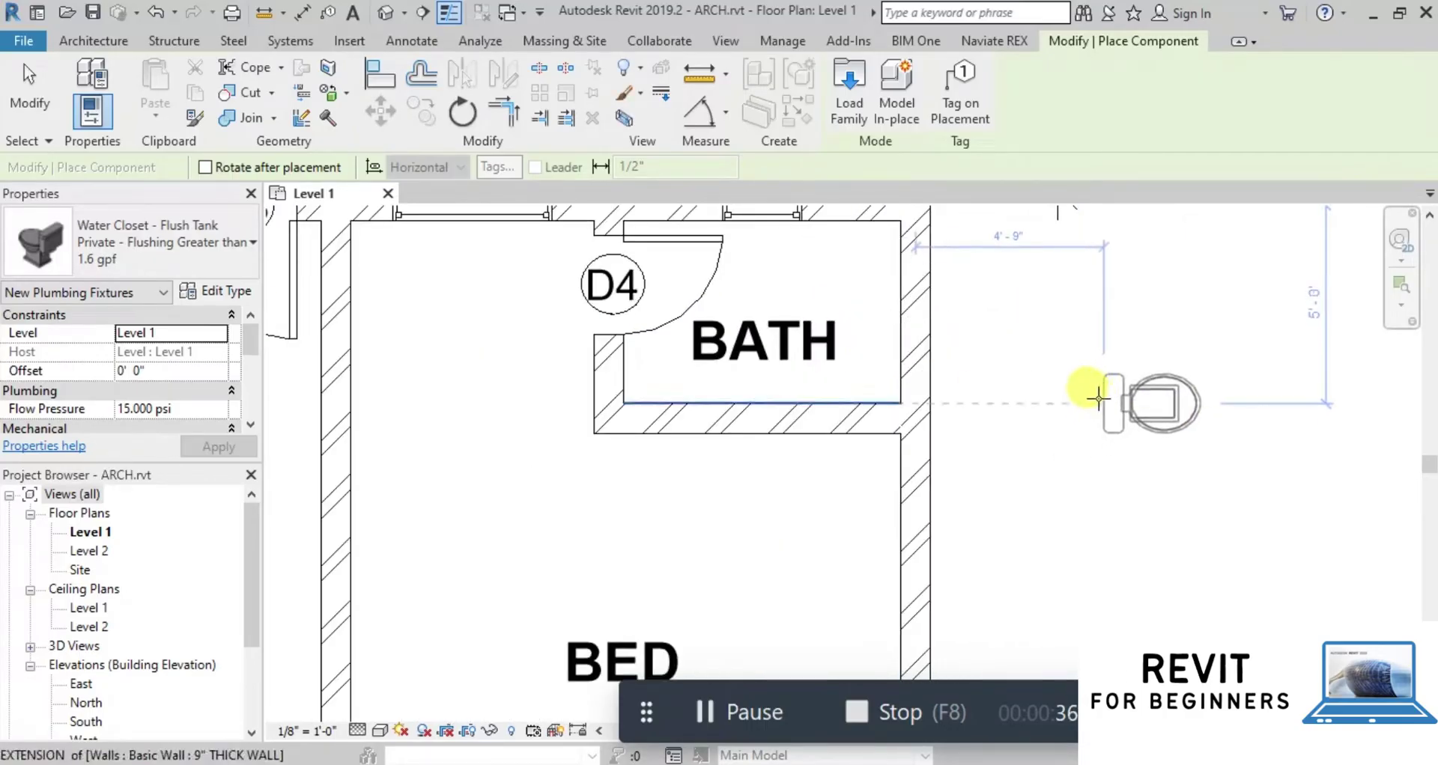
key(space)
key(space)
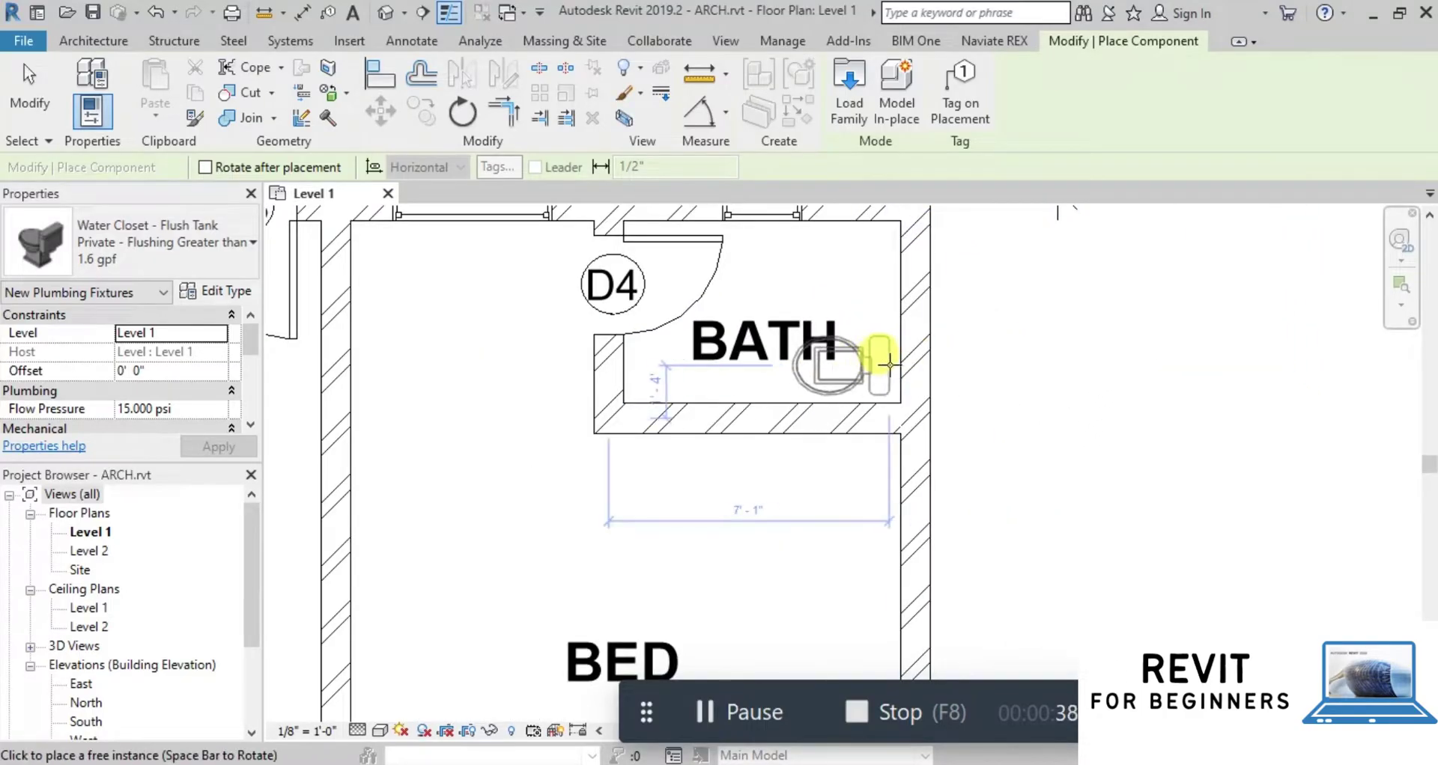
click(889, 364)
scroll(1152, 423, down, 2)
scroll(1152, 423, down, 3)
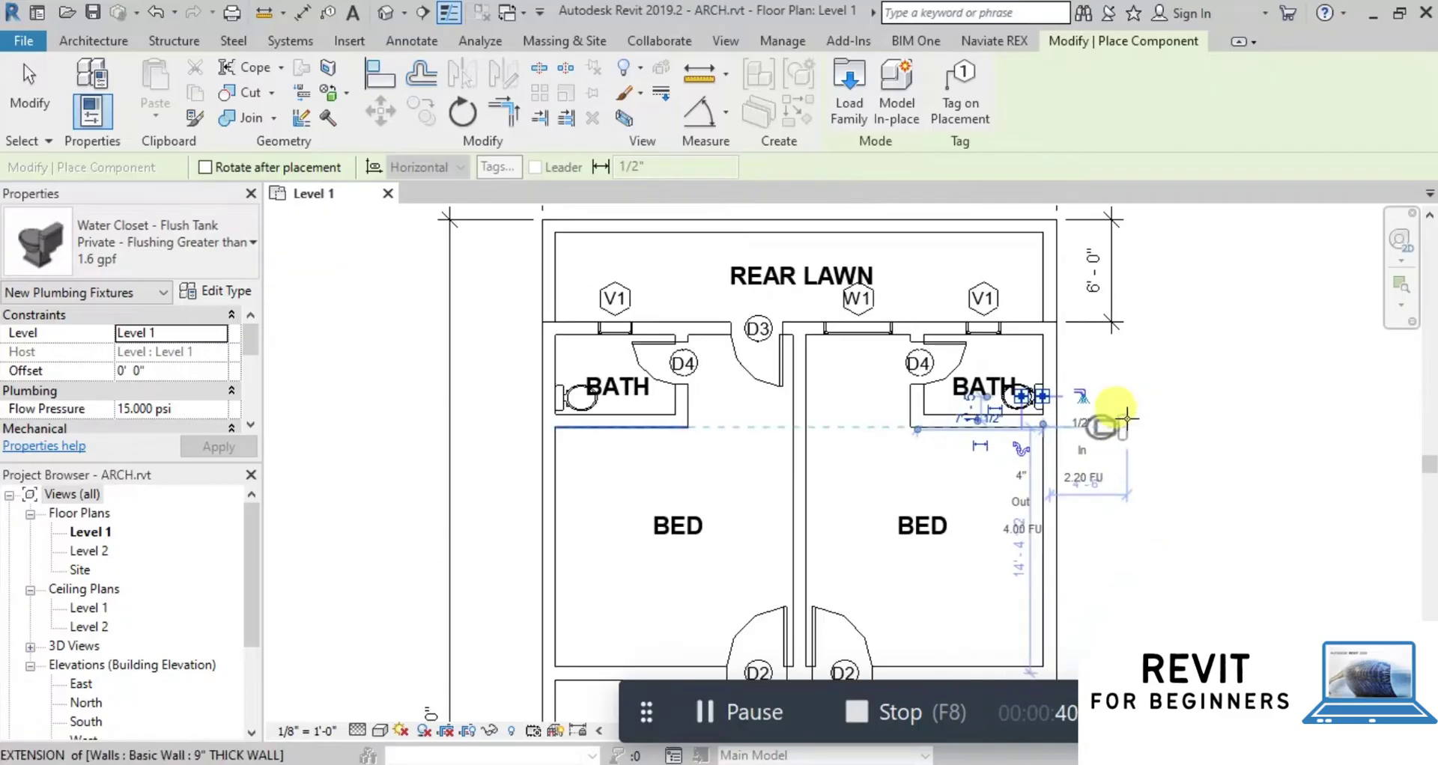
scroll(764, 385, up, 3)
key(Escape)
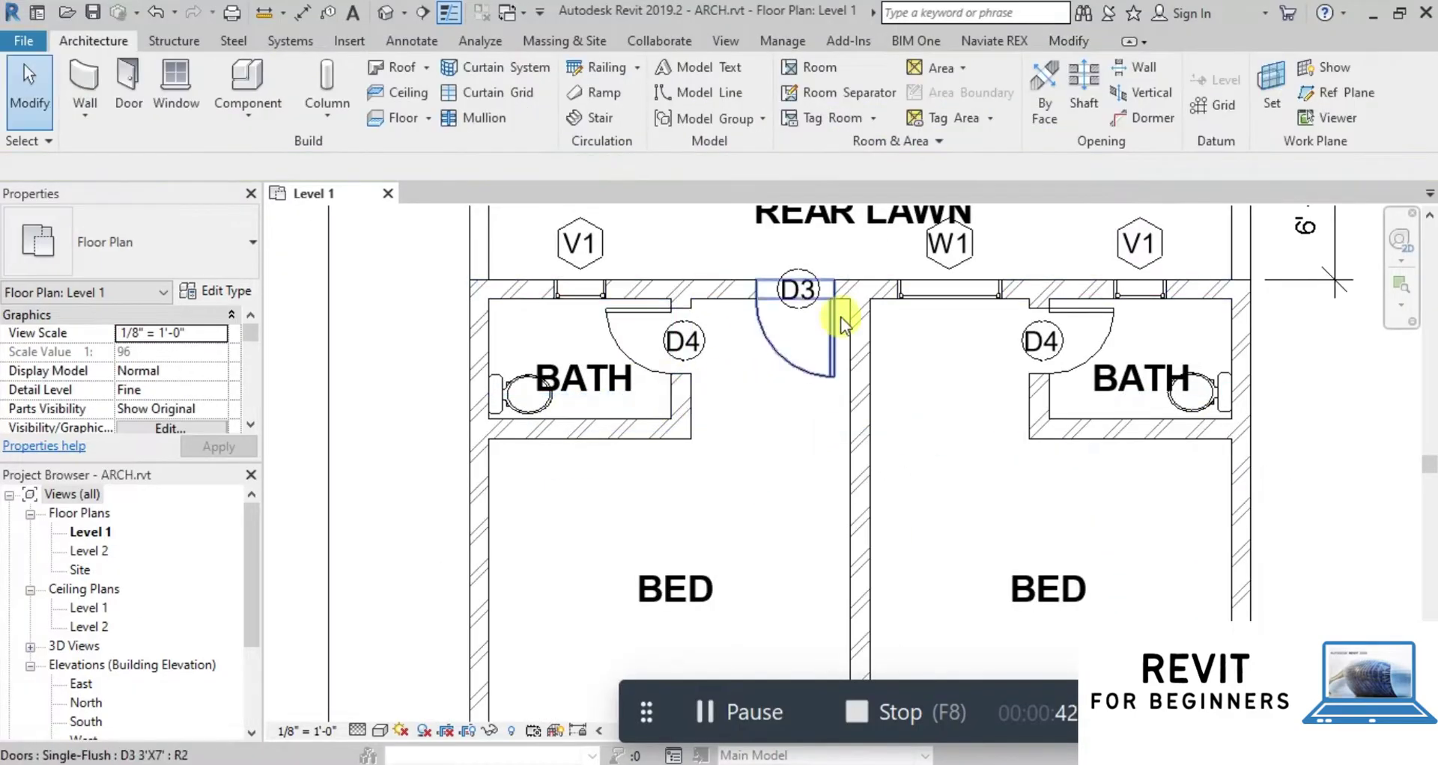
Load the Sink - Work family from the Fixtures > Sinks folder.
click(249, 83)
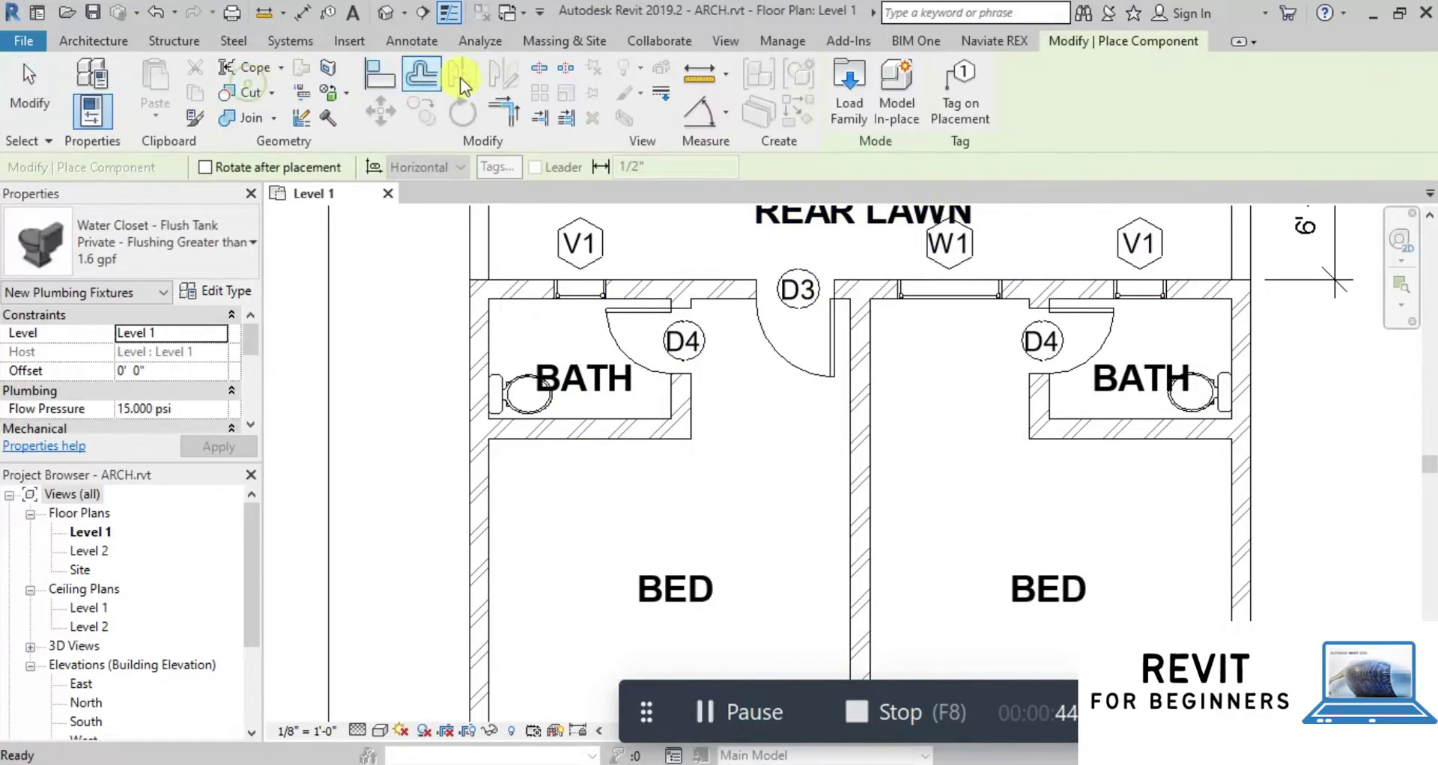
click(854, 105)
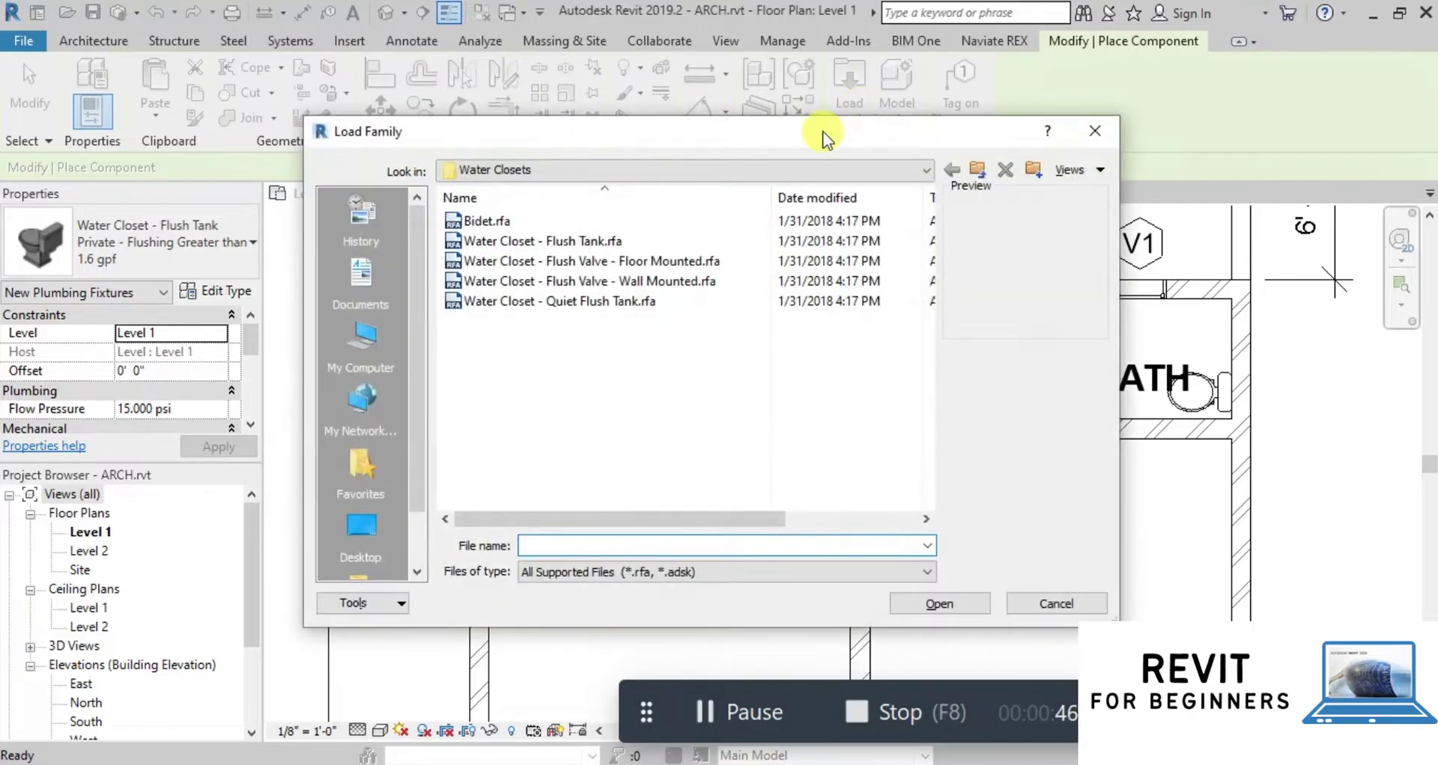
click(978, 173)
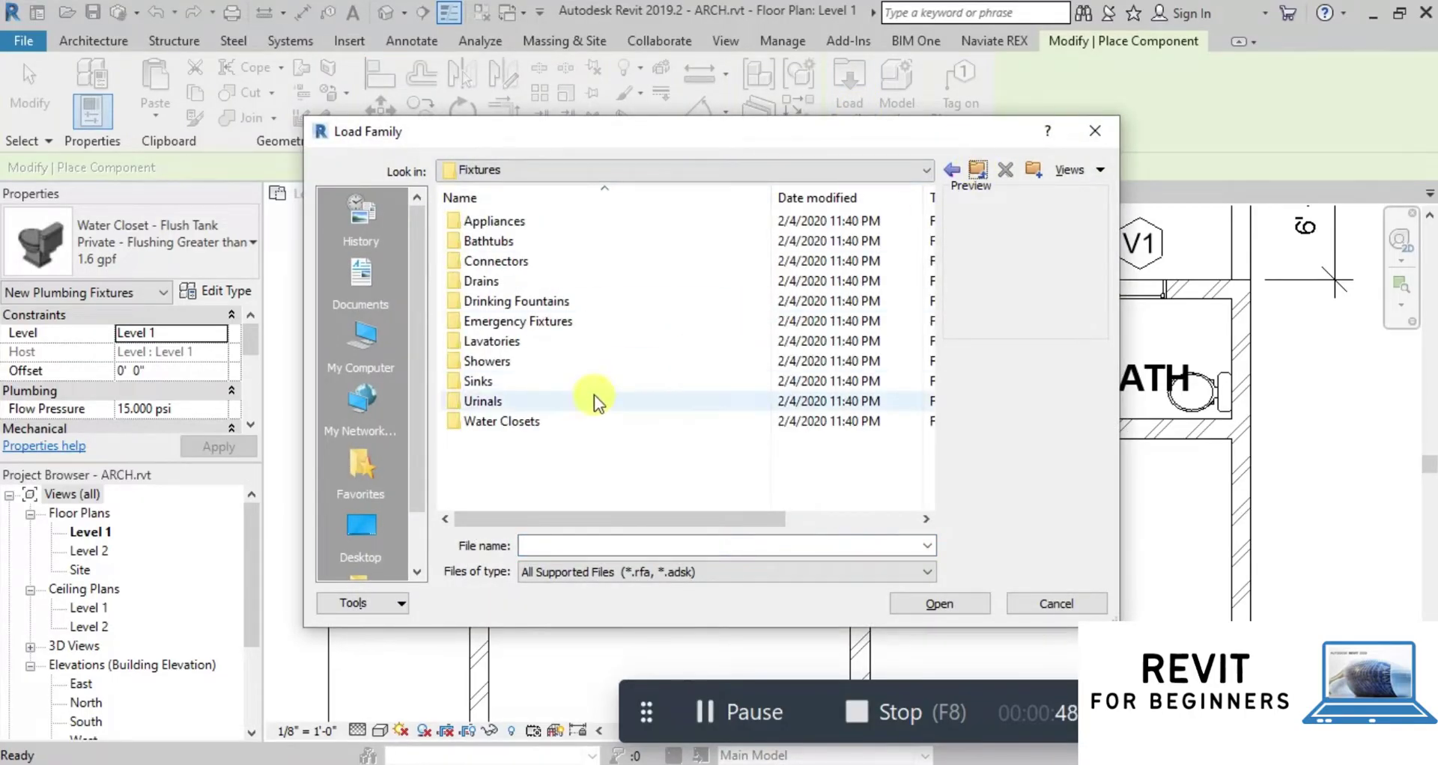
double_click(493, 384)
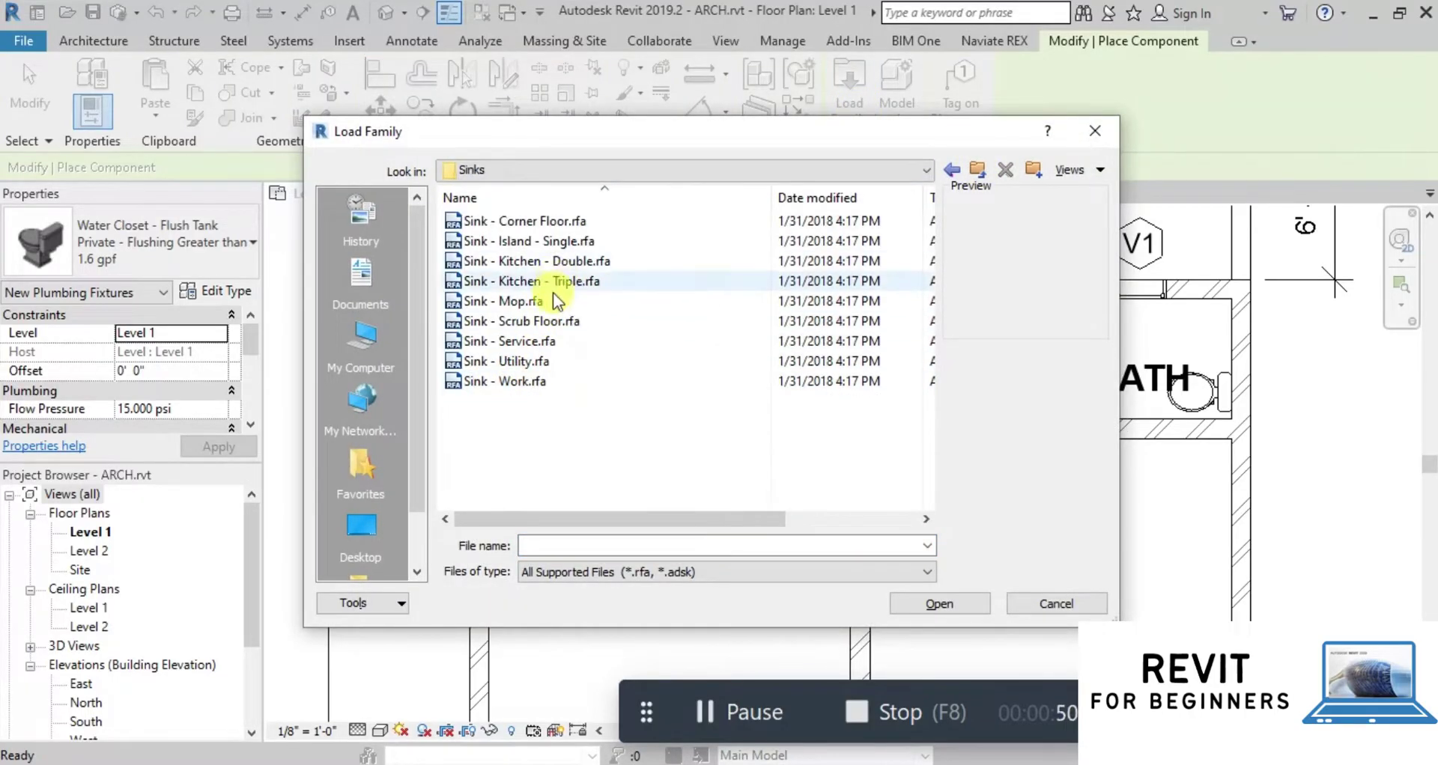
click(504, 384)
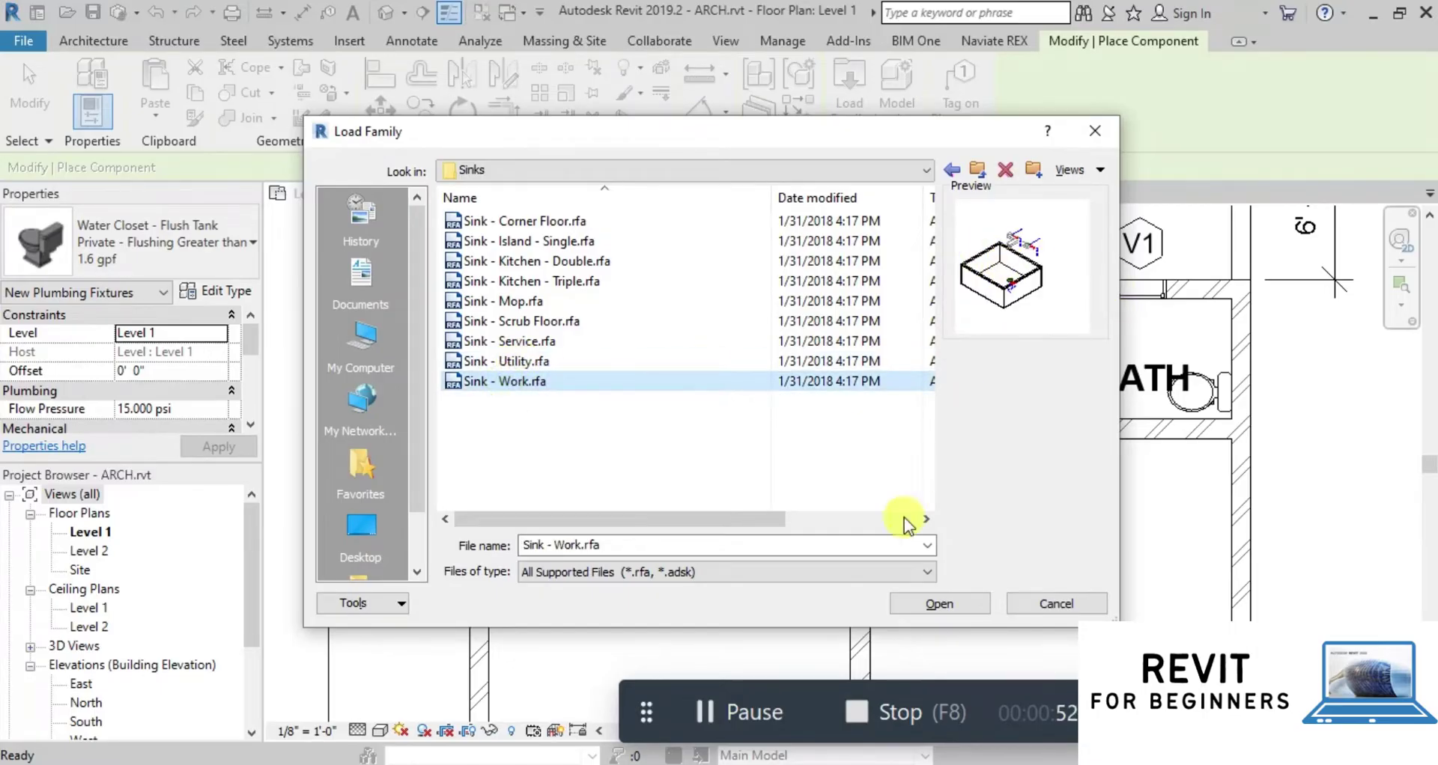
click(934, 603)
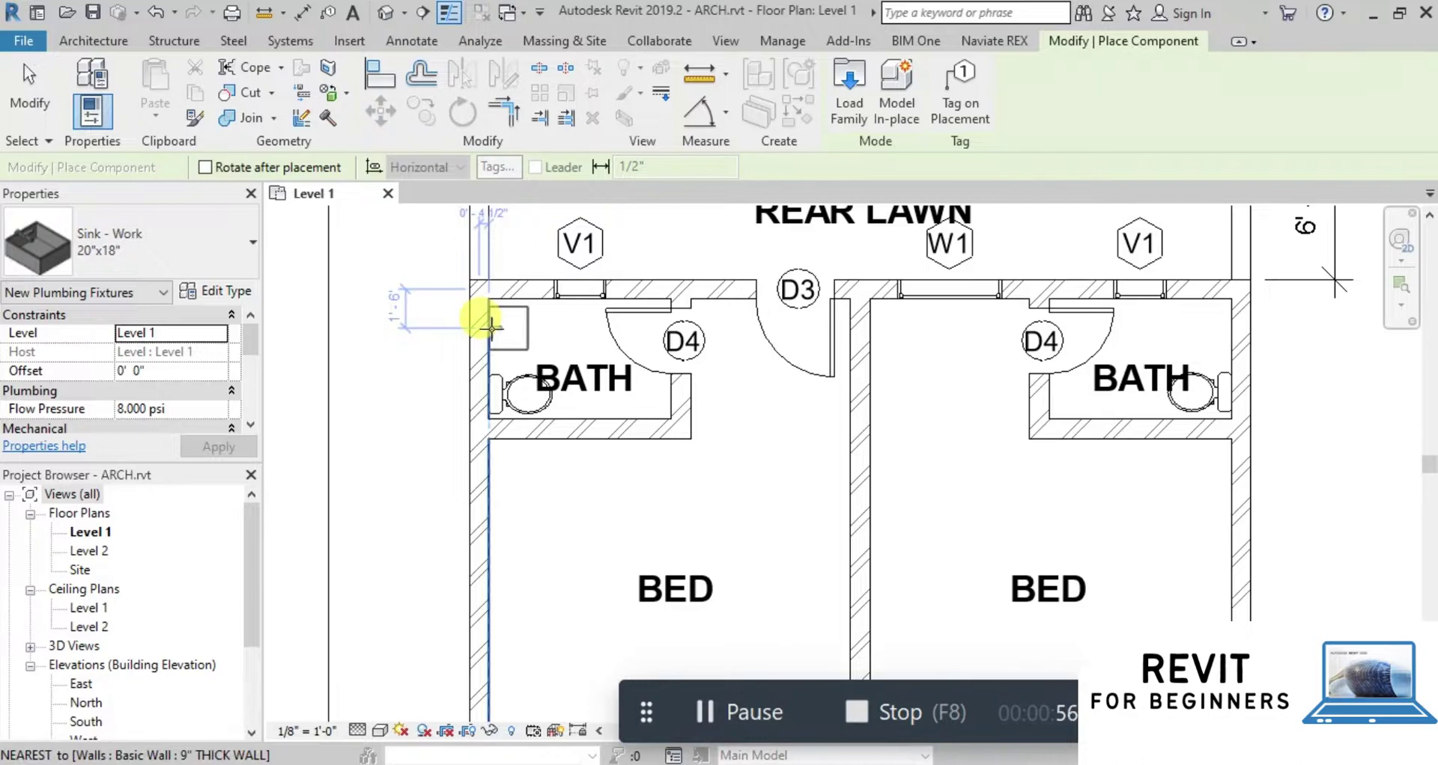
Place the work sink against the bath's right wall beside the water closet.
scroll(359, 360, down, 3)
scroll(711, 330, up, 5)
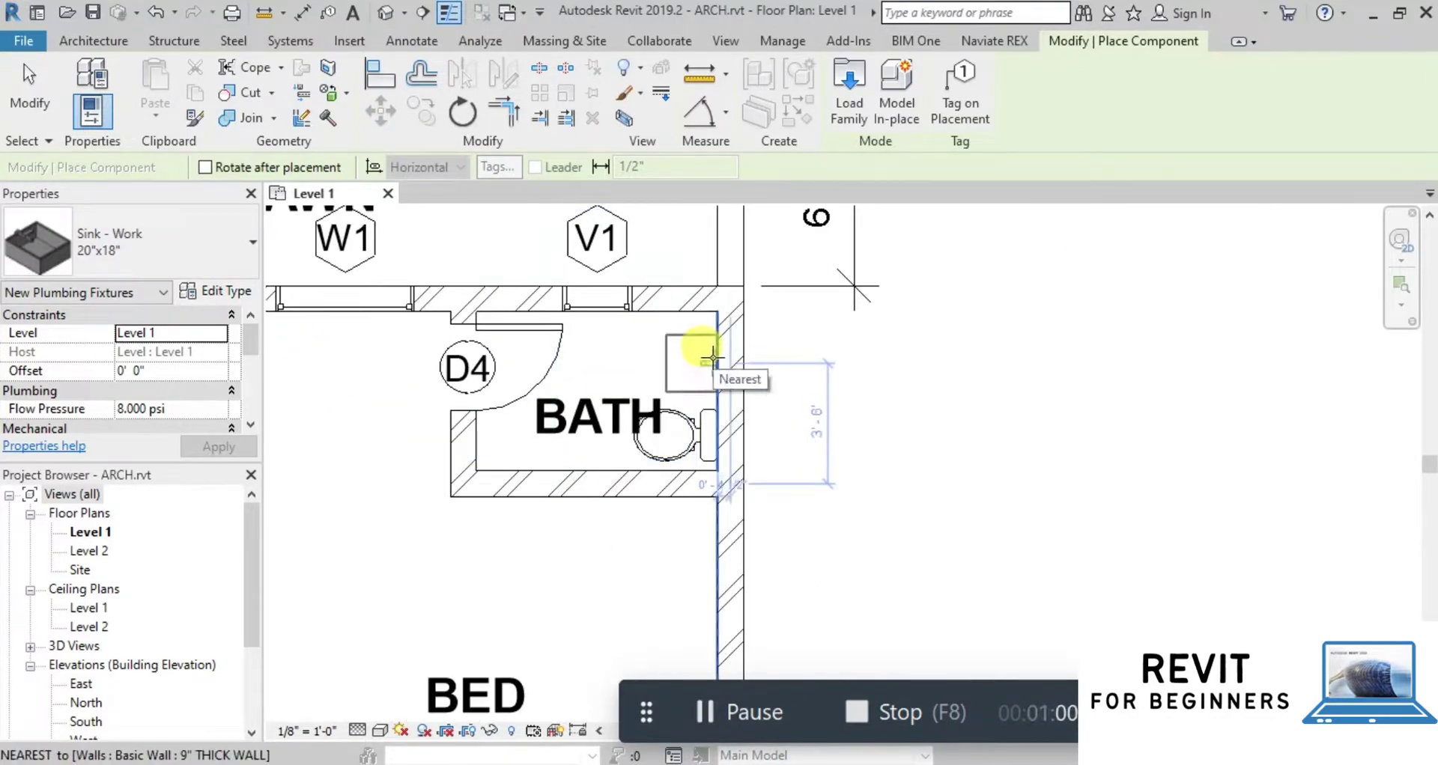
click(710, 358)
key(Escape)
key(Escape)
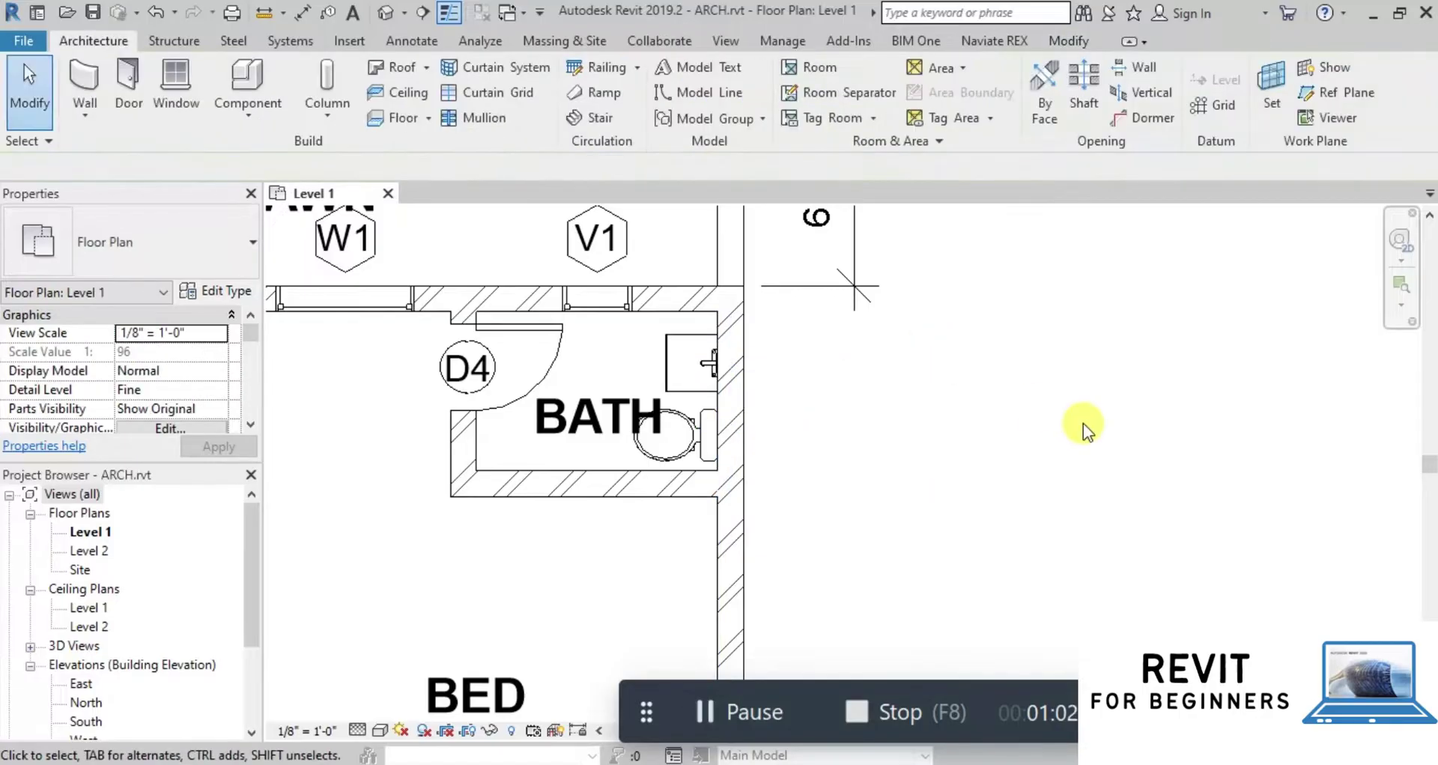
scroll(1108, 427, down, 3)
scroll(1125, 428, down, 2)
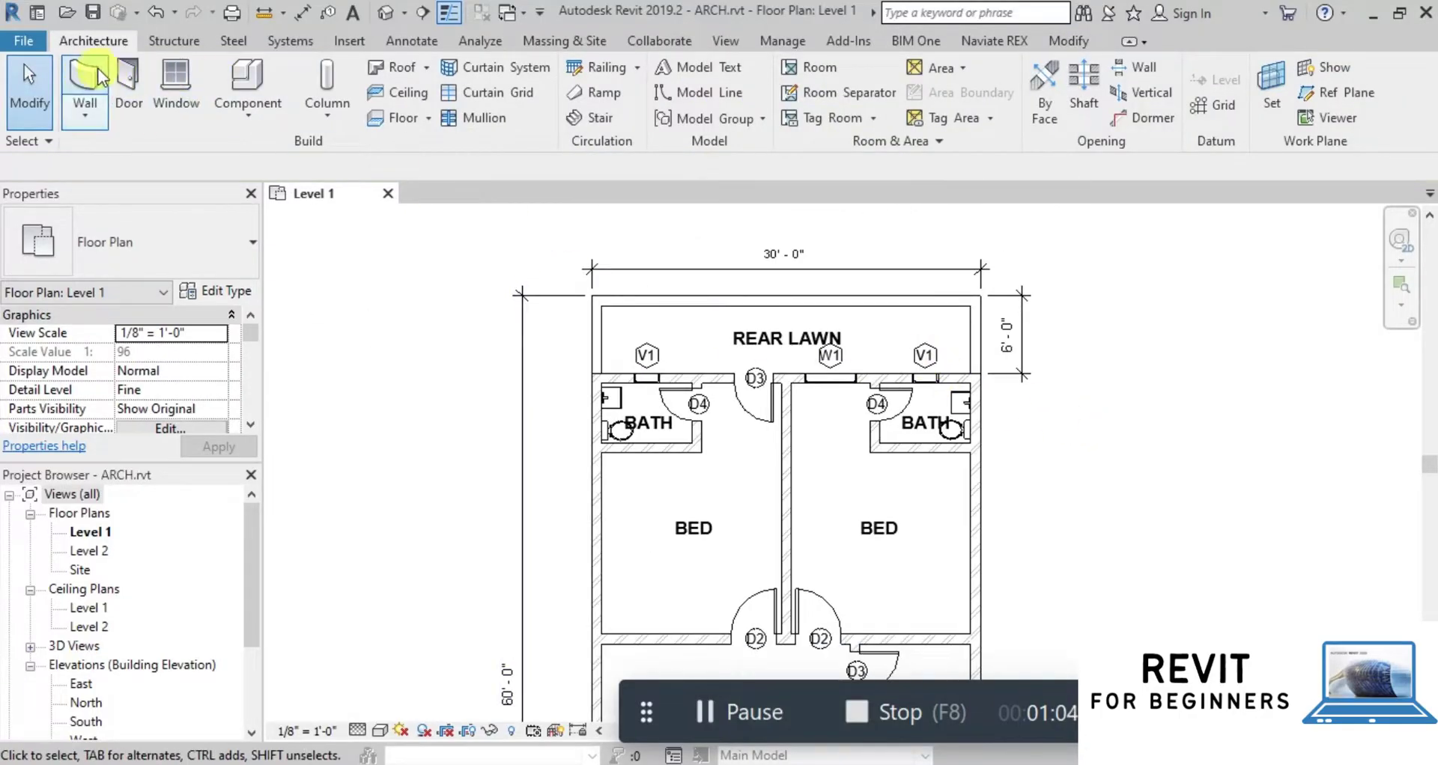
Save the model as the ARCH-for MEP.rvt project and close the Level 1 view.
click(25, 41)
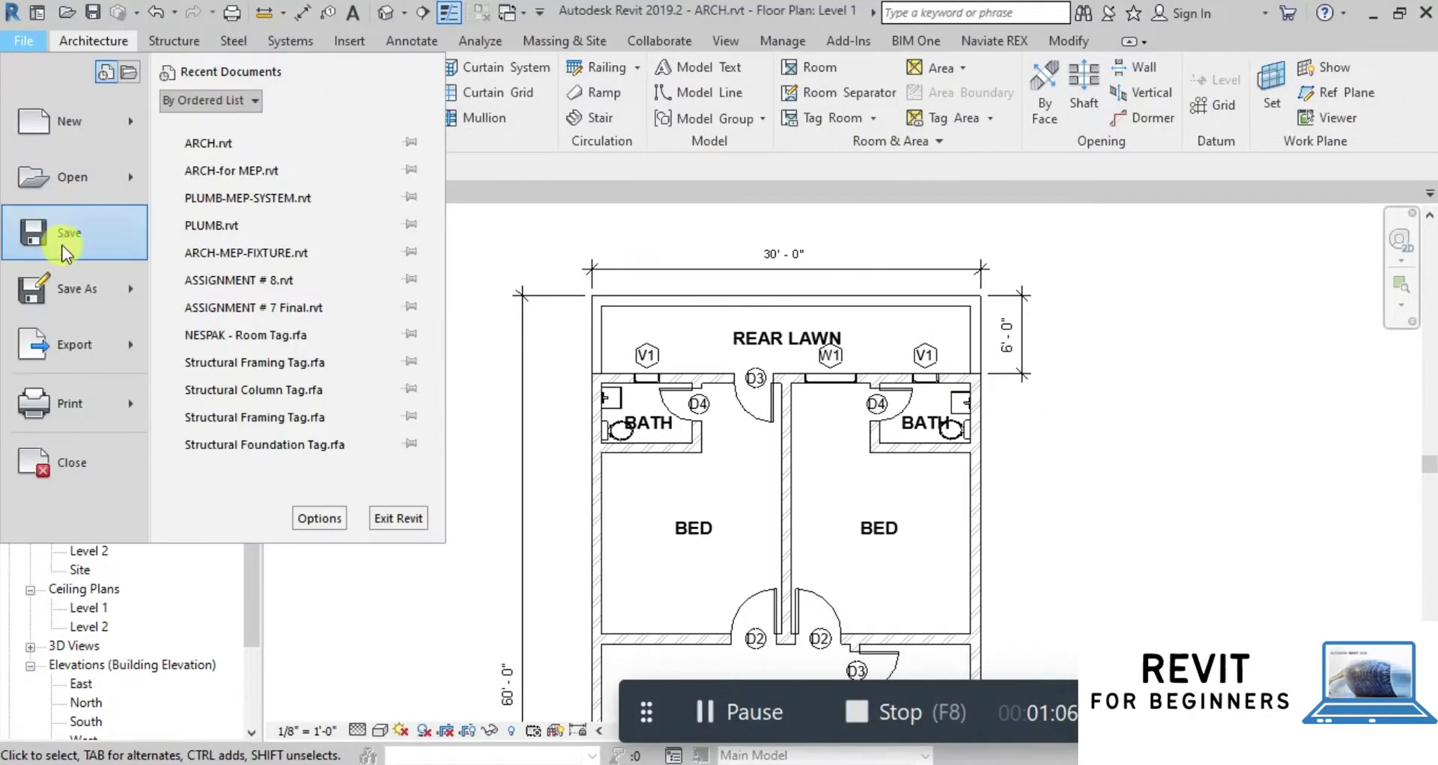
click(63, 286)
click(217, 218)
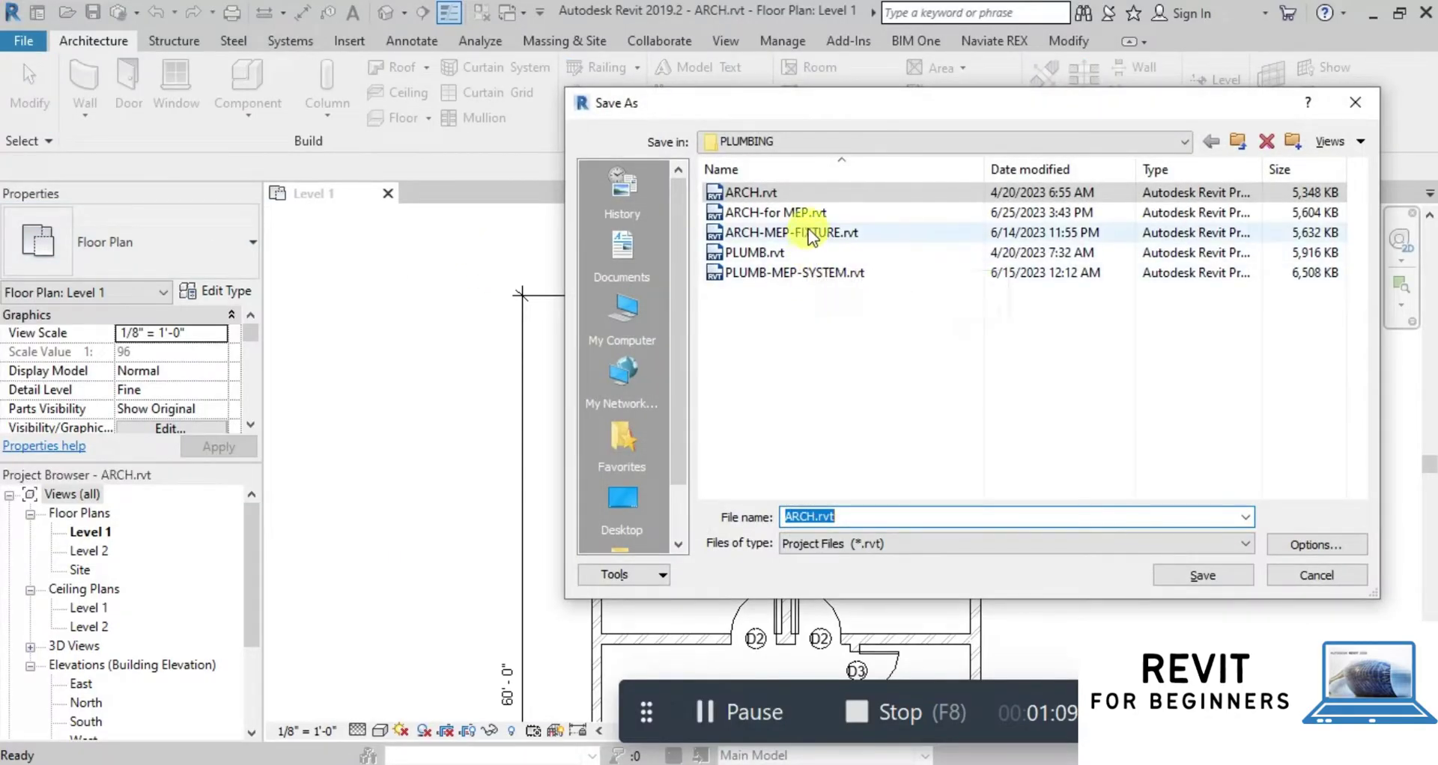
click(770, 215)
click(1202, 575)
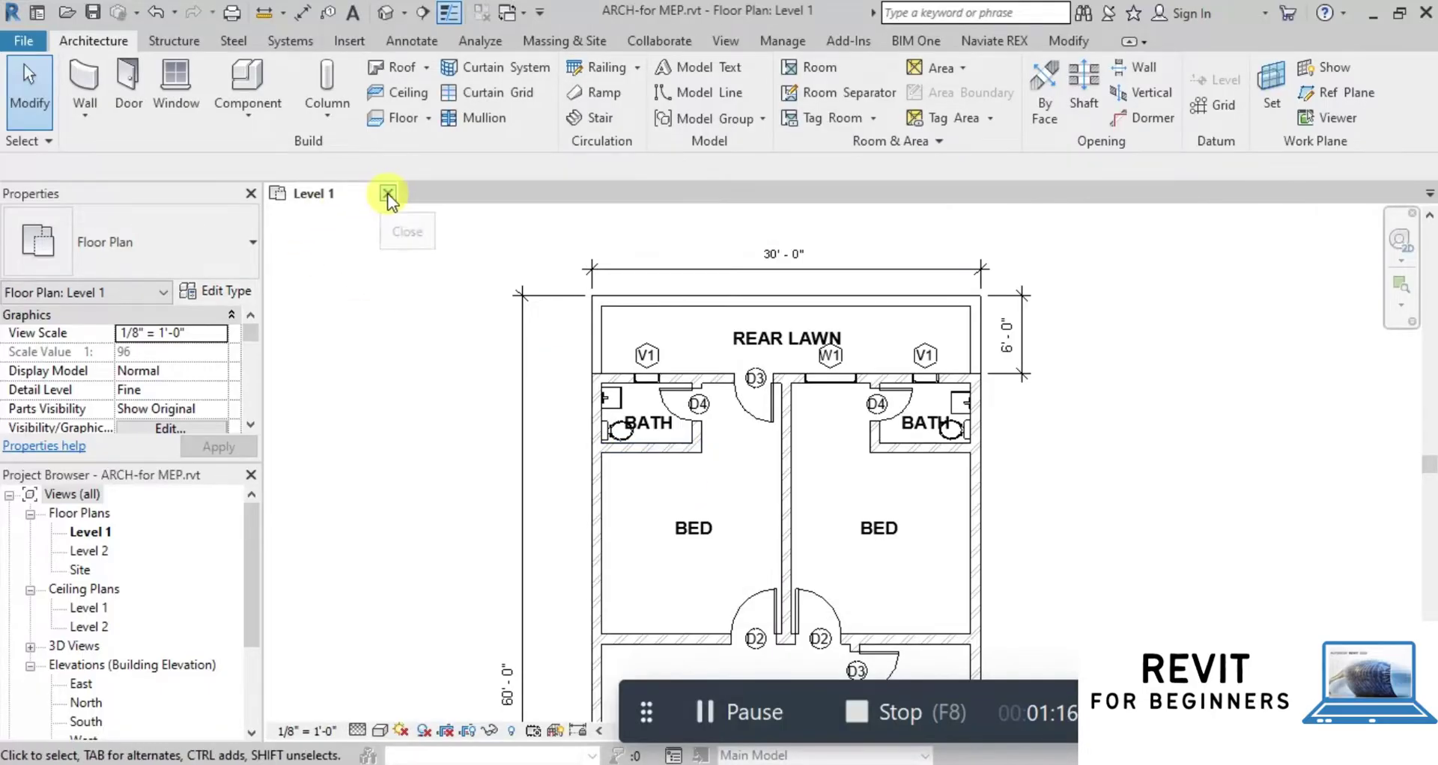
click(388, 194)
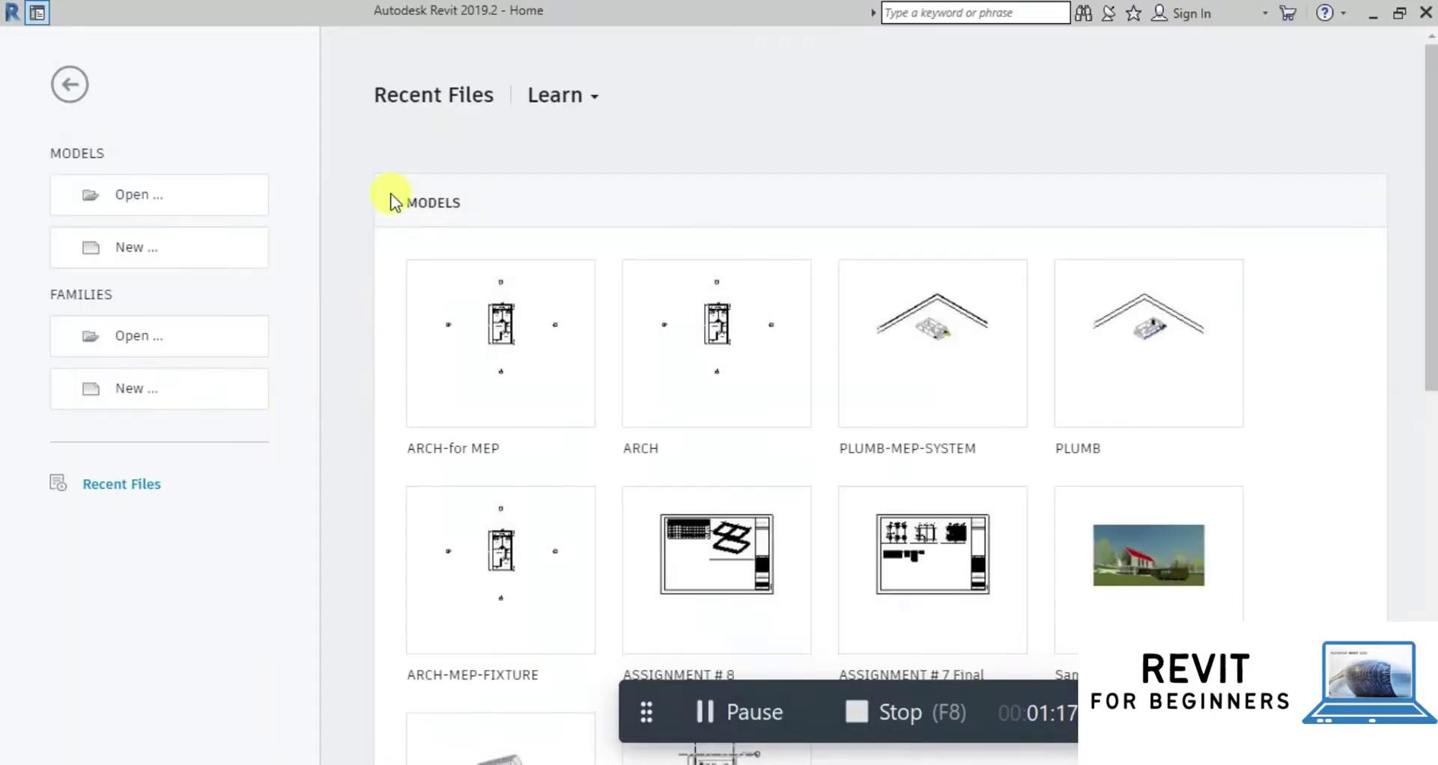
Create a new project from the US Imperial Plumbing-Default.rte template.
click(134, 260)
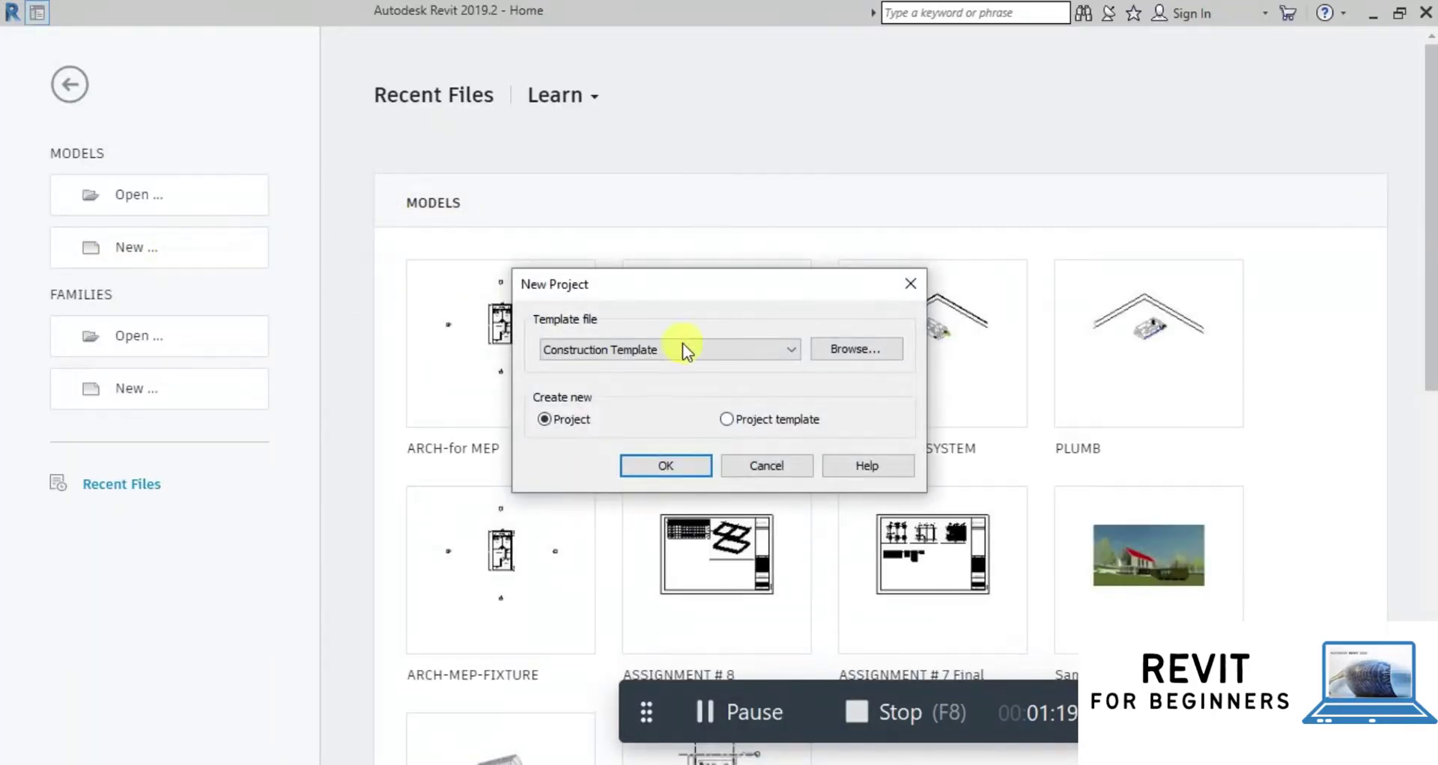
click(834, 344)
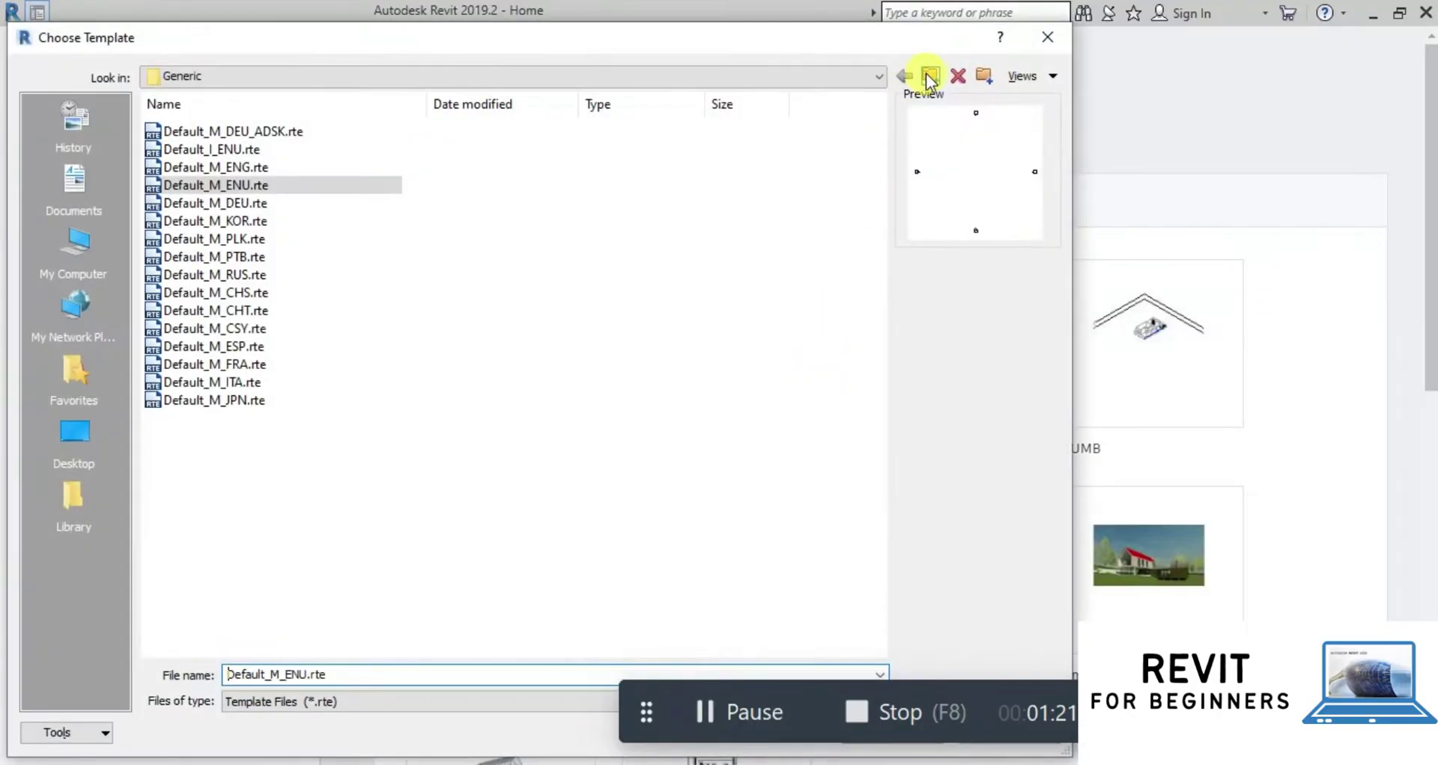
click(928, 76)
double_click(184, 129)
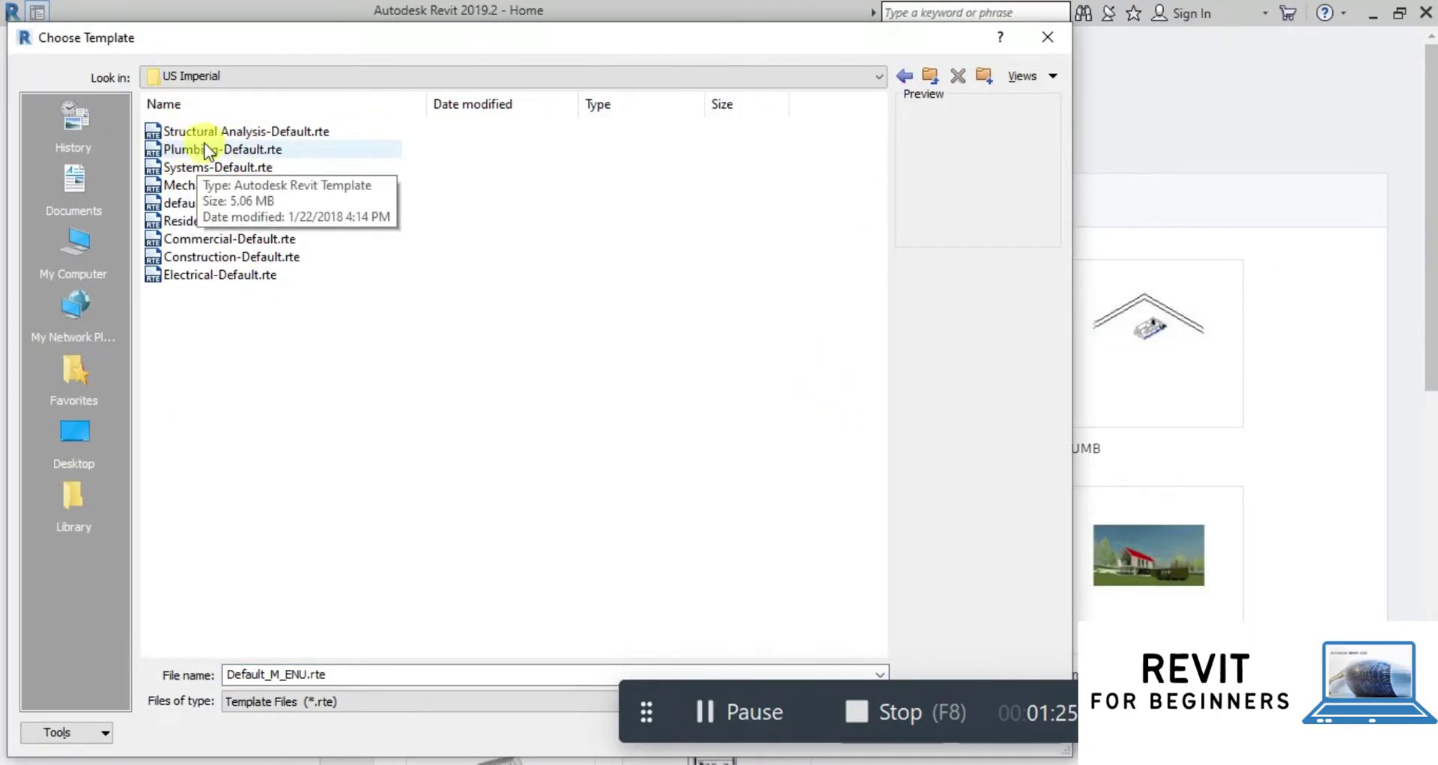
click(251, 152)
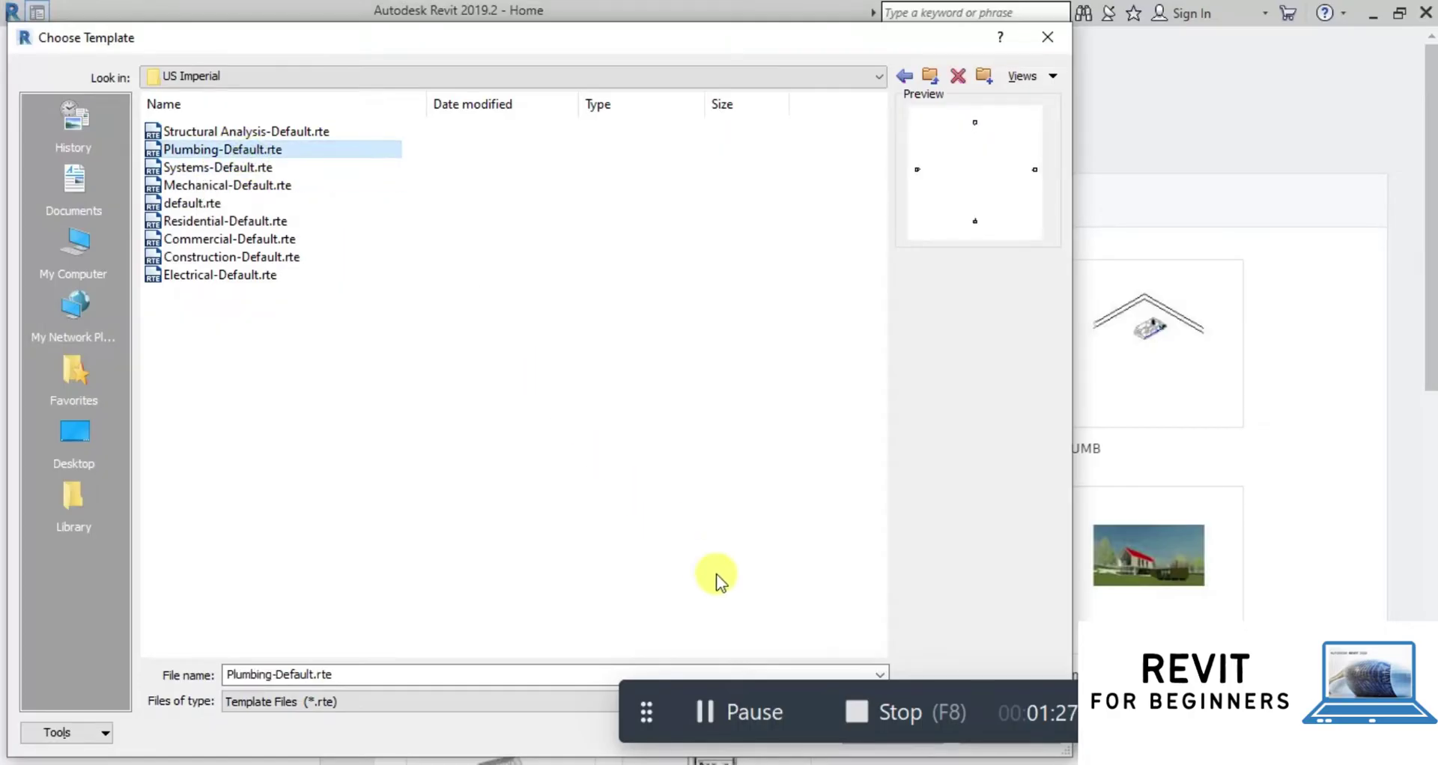
key(Return)
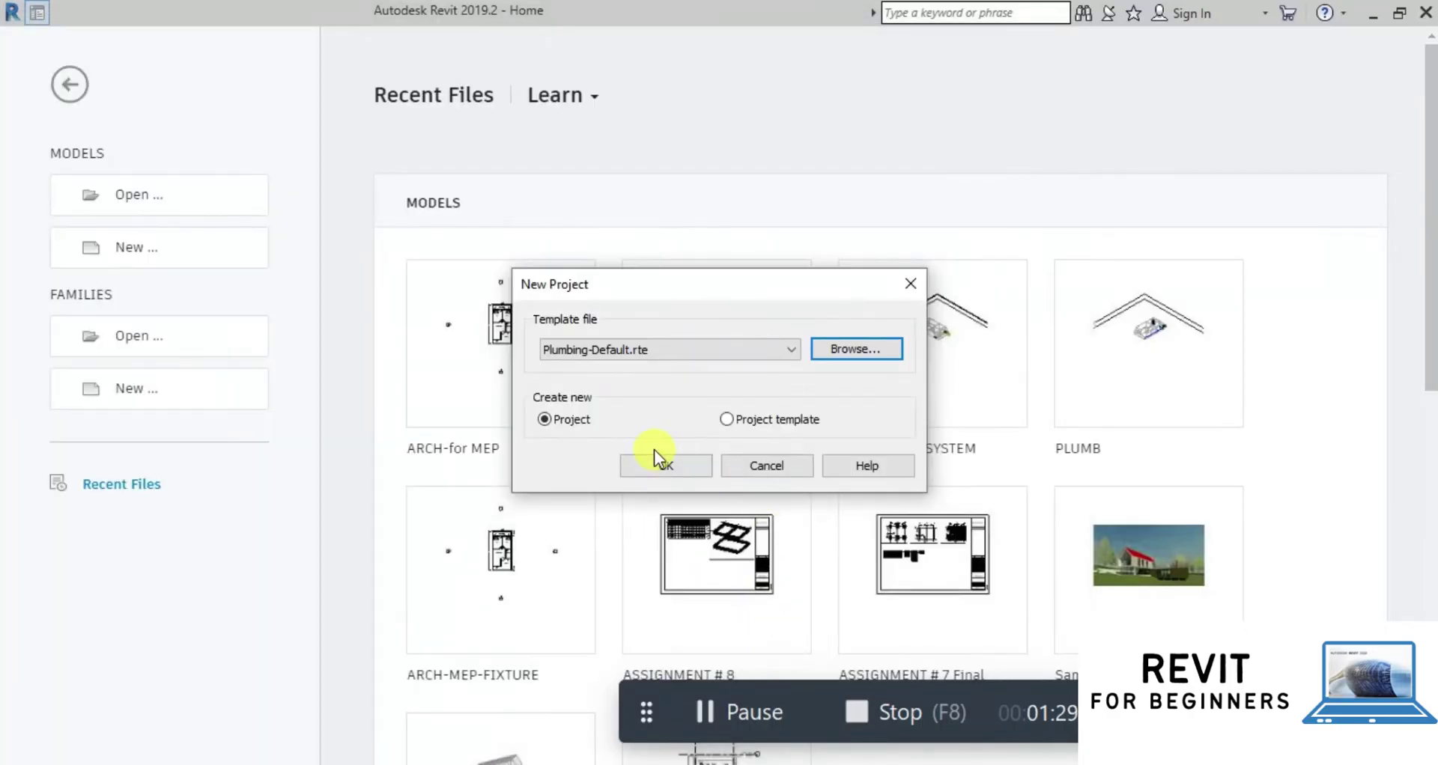
click(665, 466)
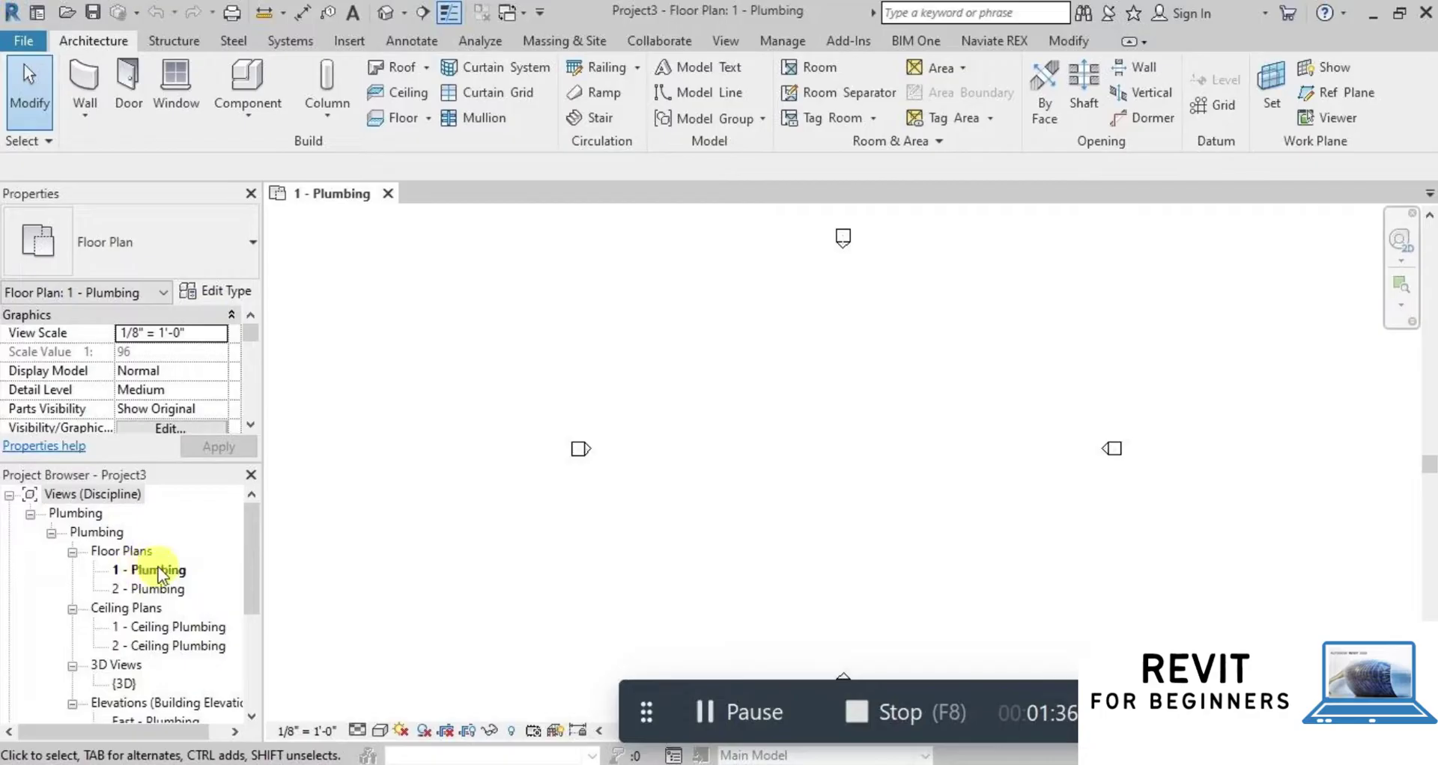
Link ARCH-for MEP.rvt from Desktop > for nespak > ASSIGNMENT # 5 > PLUMBING into the project.
click(338, 41)
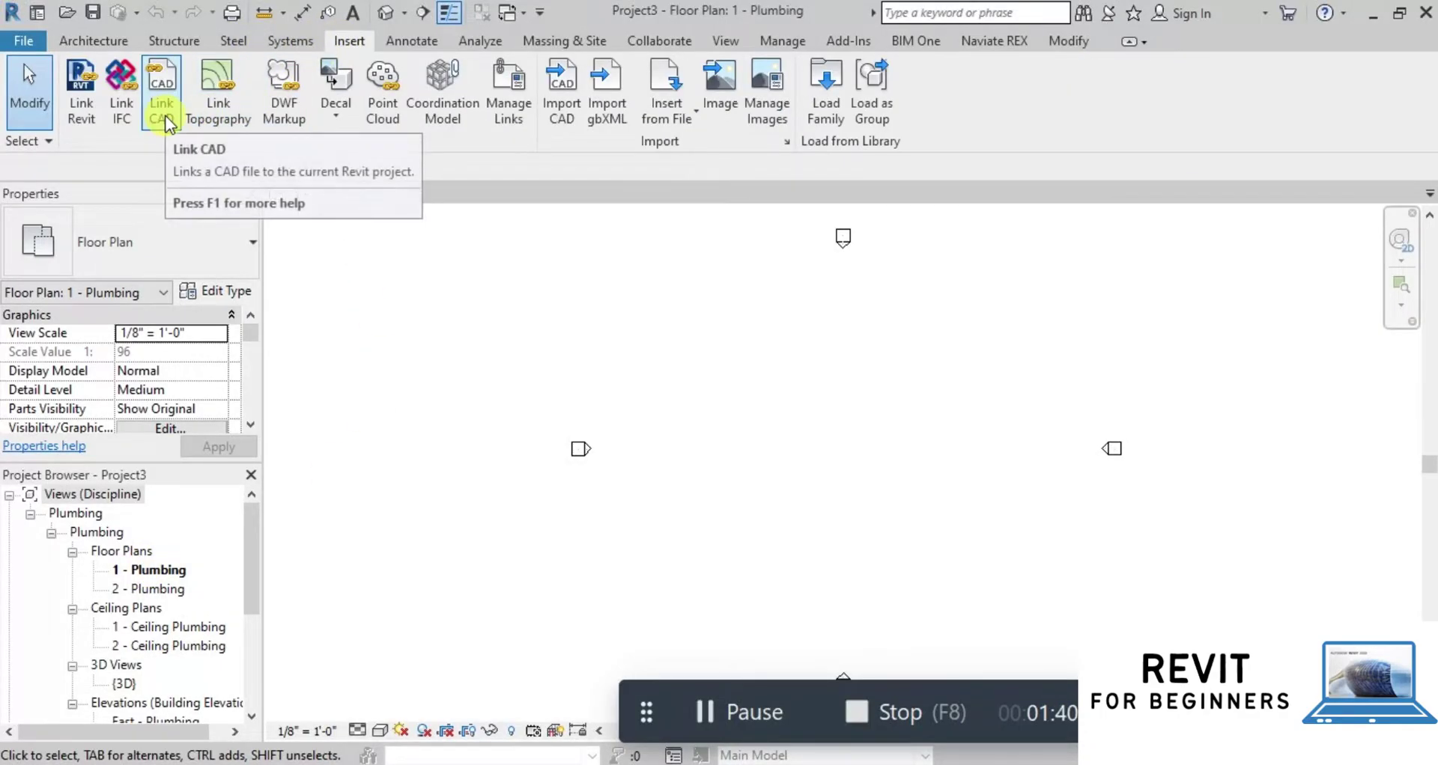
click(75, 118)
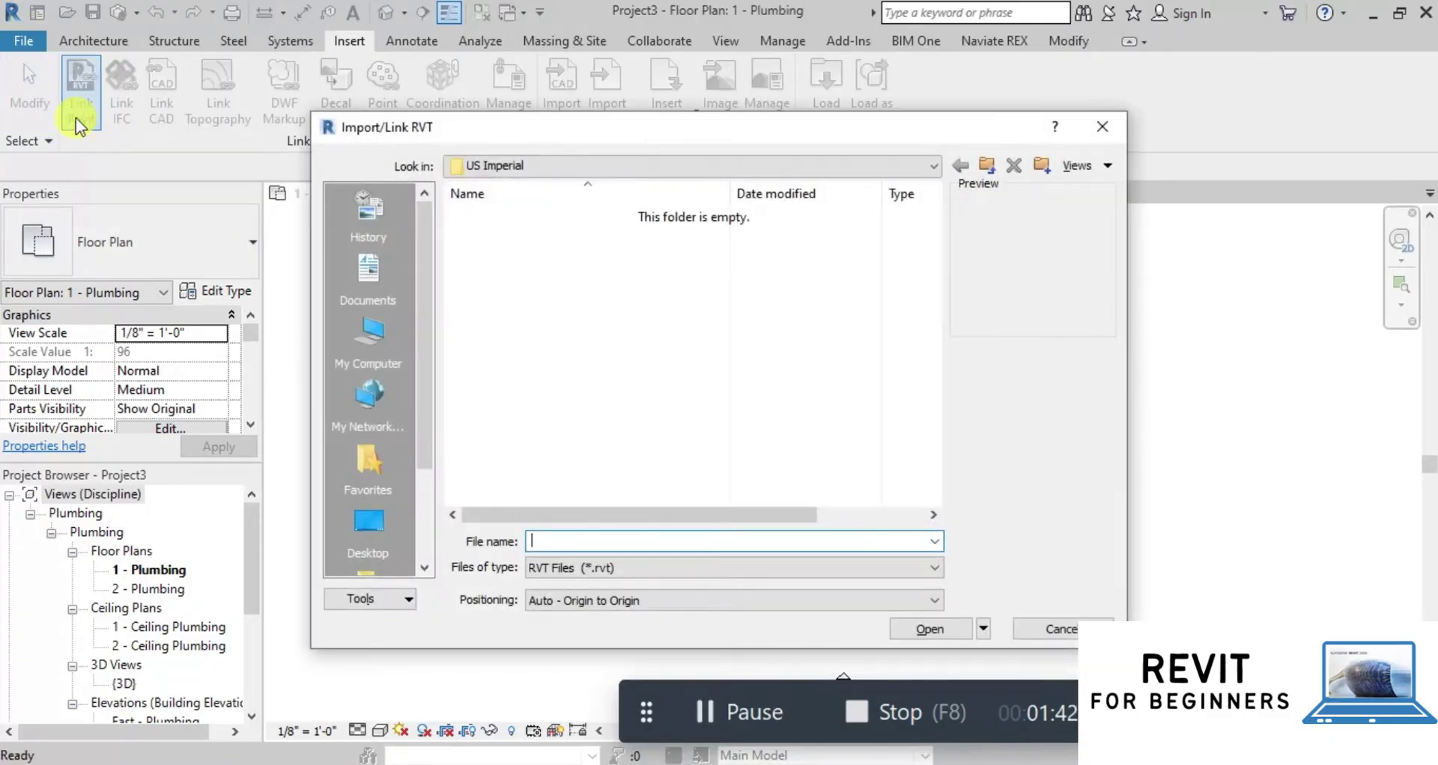
click(822, 167)
scroll(710, 254, up, 5)
scroll(710, 254, up, 1)
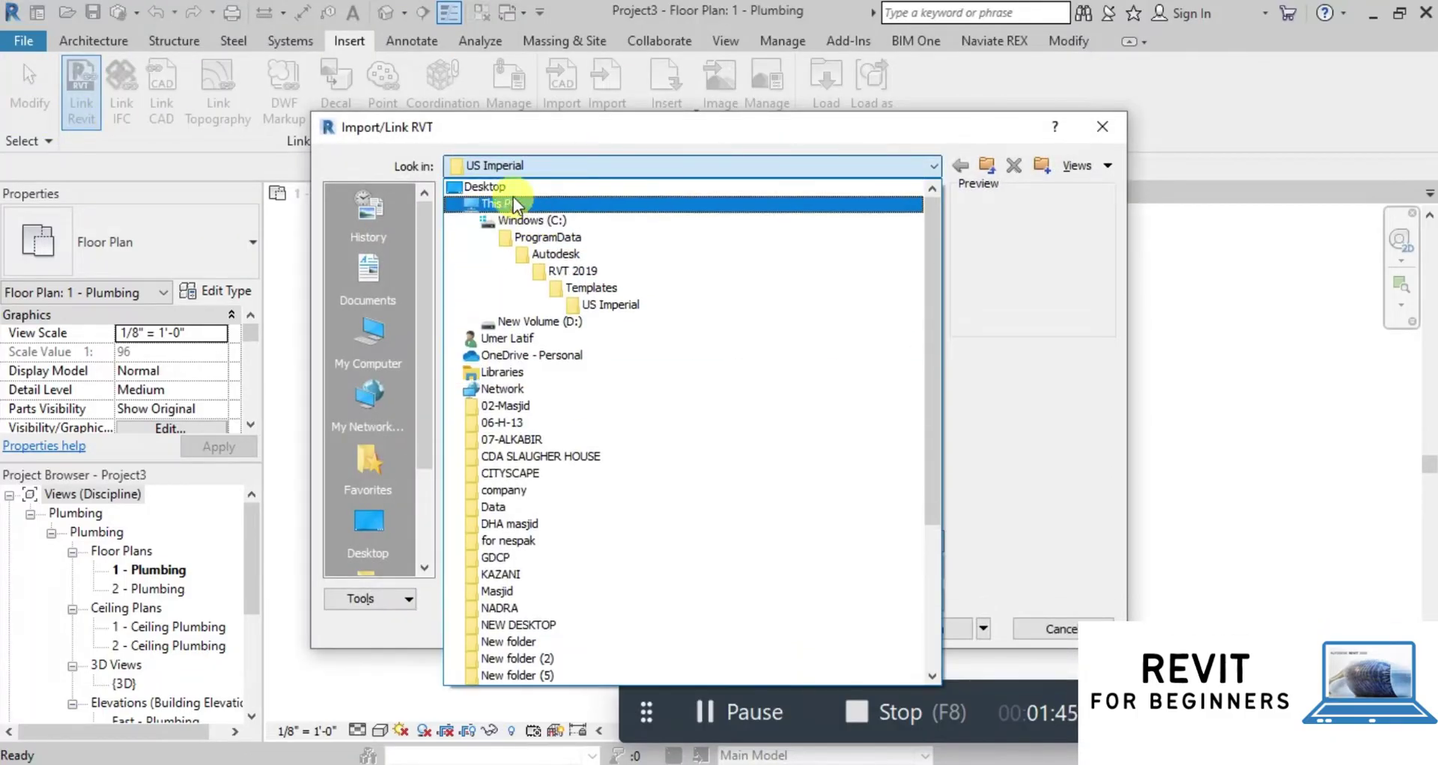
click(513, 188)
scroll(599, 257, down, 2)
click(512, 360)
double_click(514, 357)
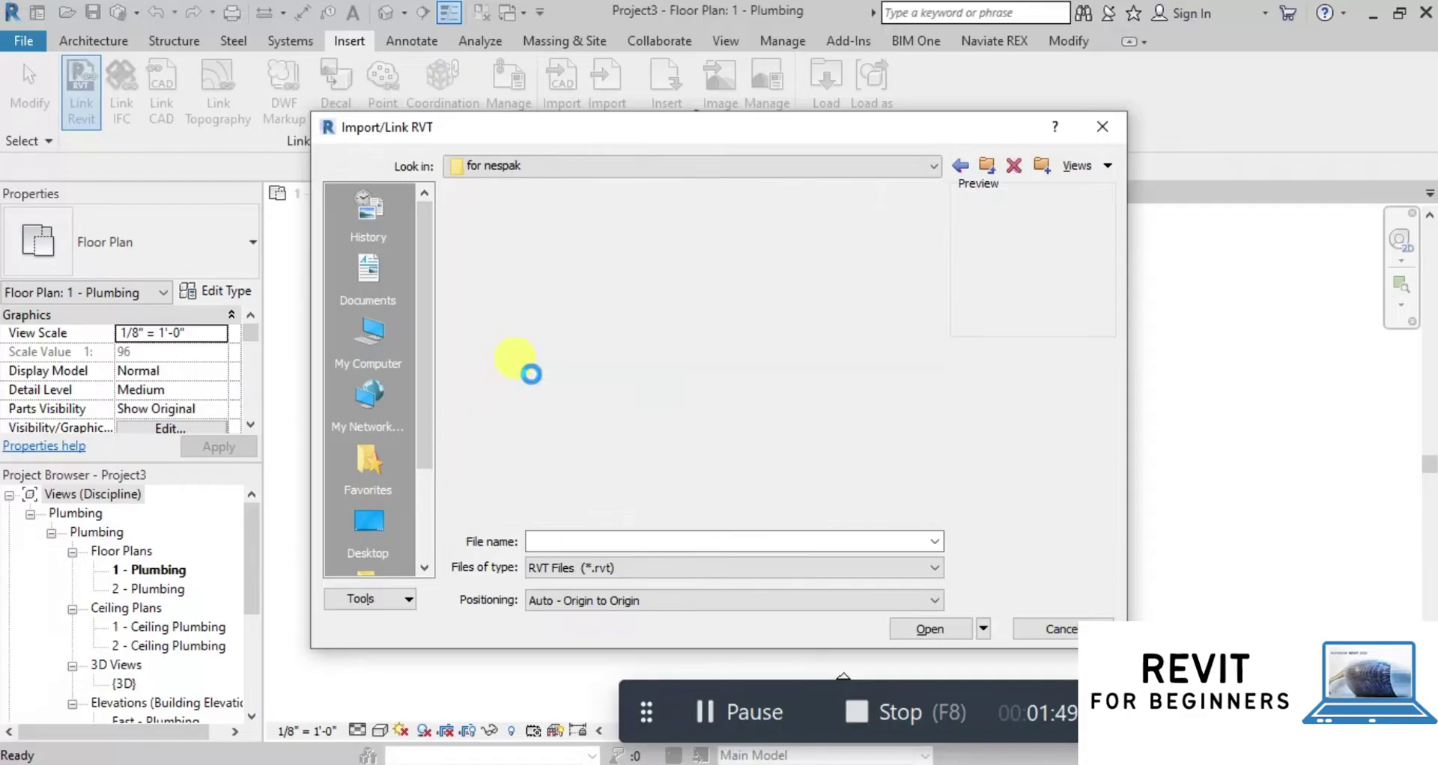
double_click(483, 219)
double_click(483, 218)
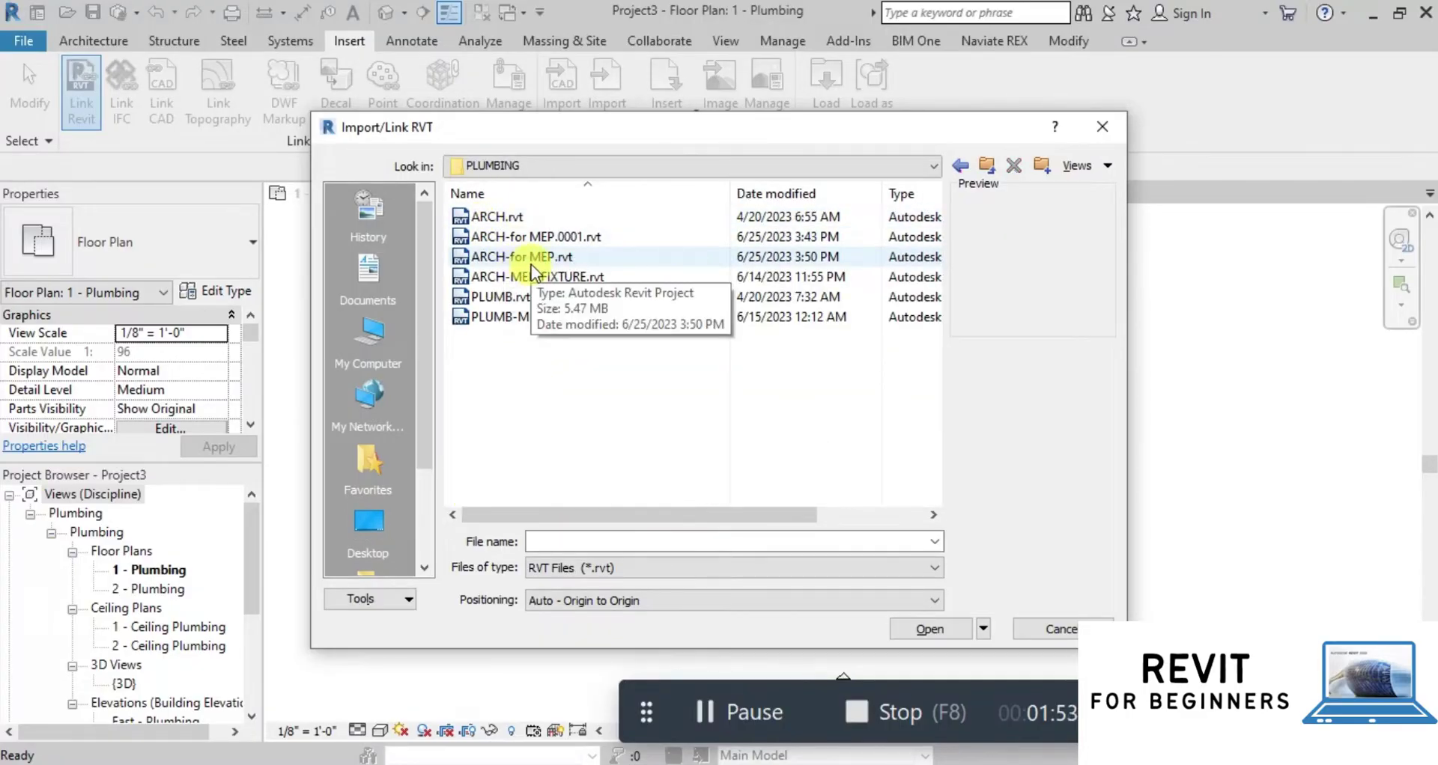
click(531, 258)
click(965, 631)
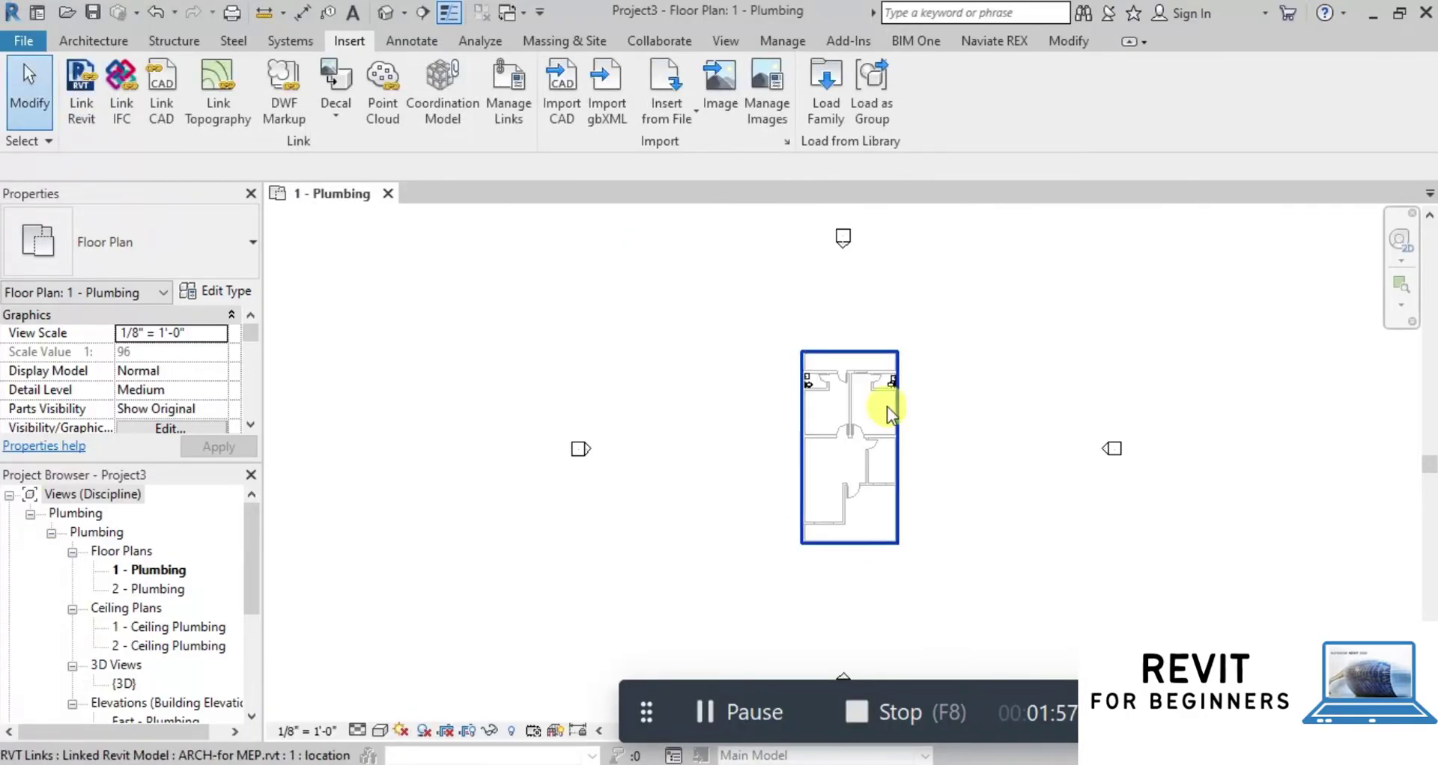
Select the linked architectural model and open the default 3D view.
scroll(712, 314, down, 2)
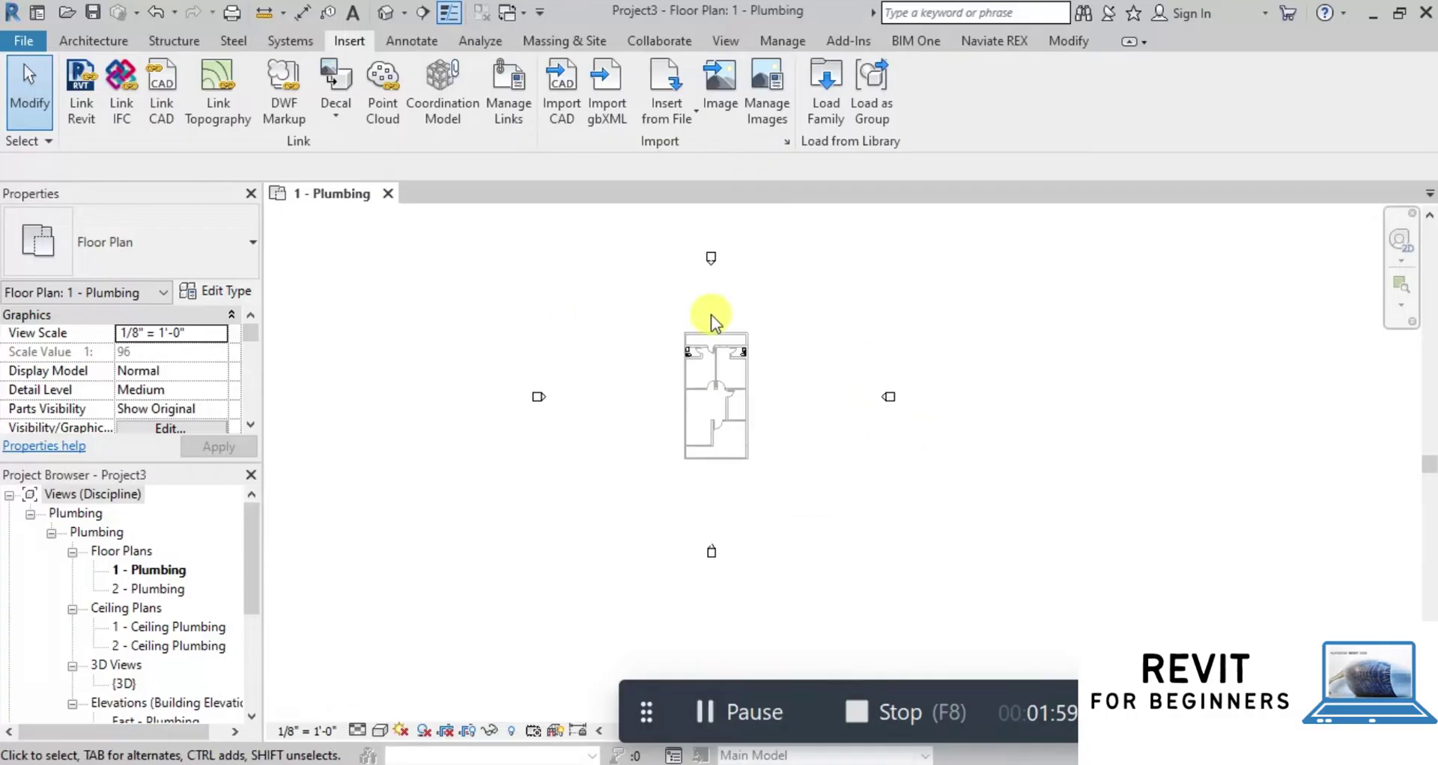
scroll(760, 428, up, 2)
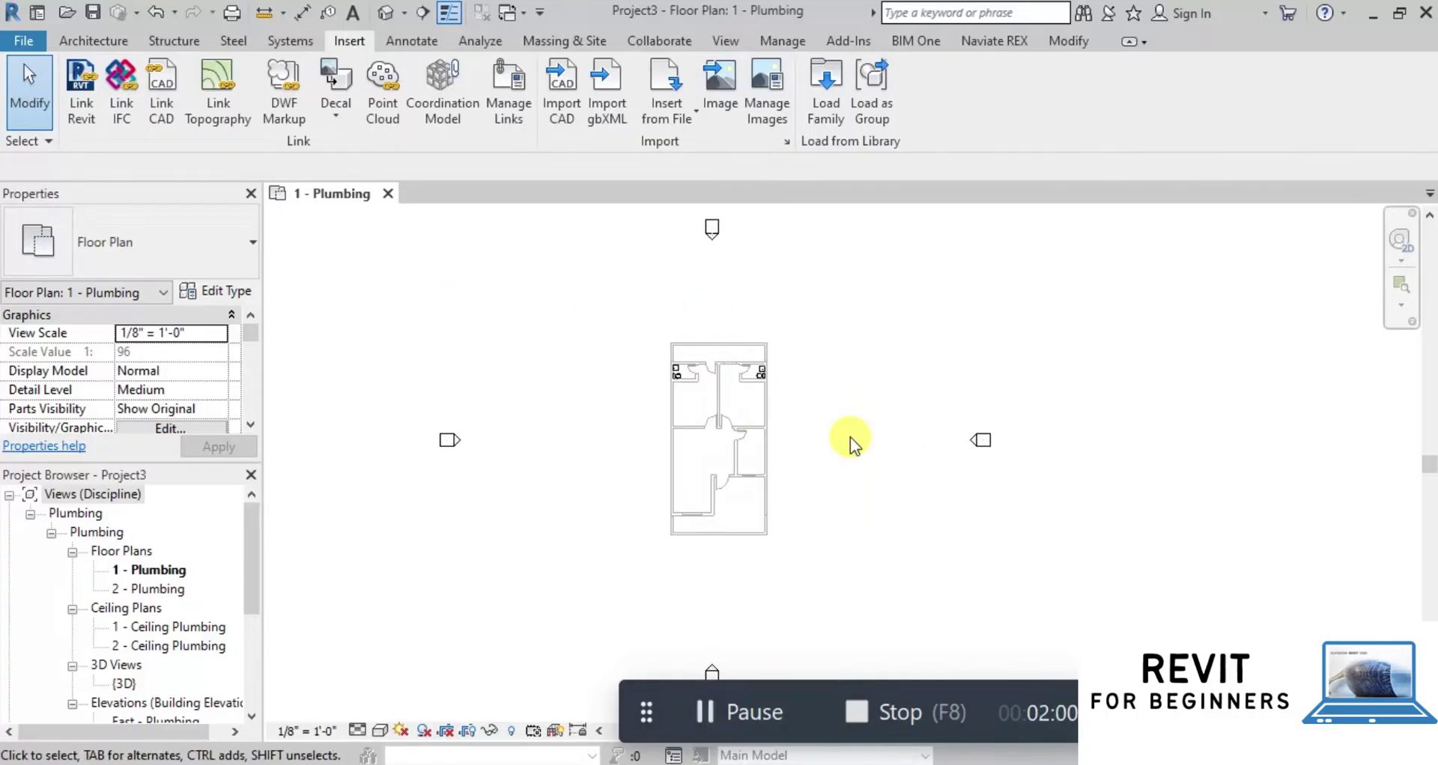
click(765, 412)
click(384, 12)
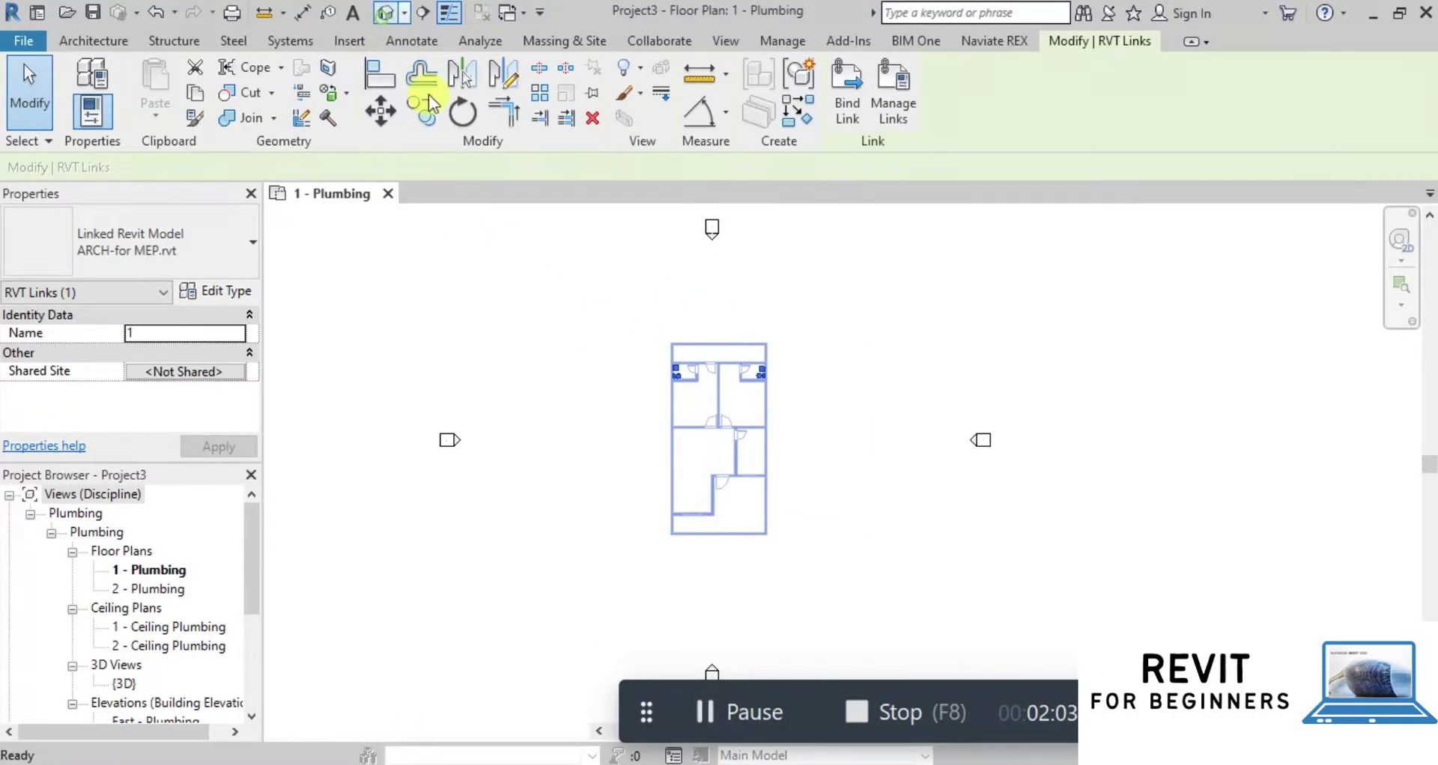
scroll(889, 519, up, 4)
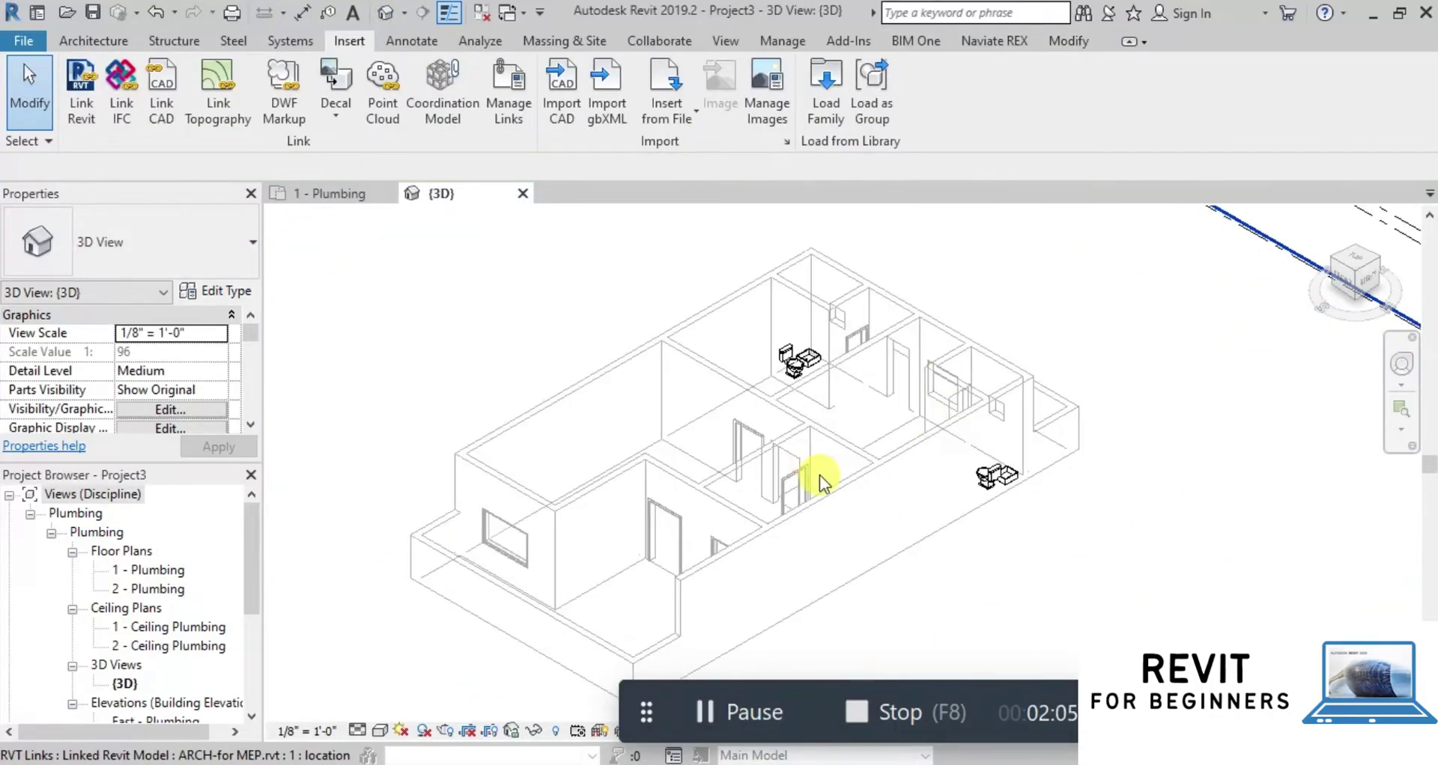
Select the linked ARCH-for MEP model in the 3D view.
click(861, 413)
key(Escape)
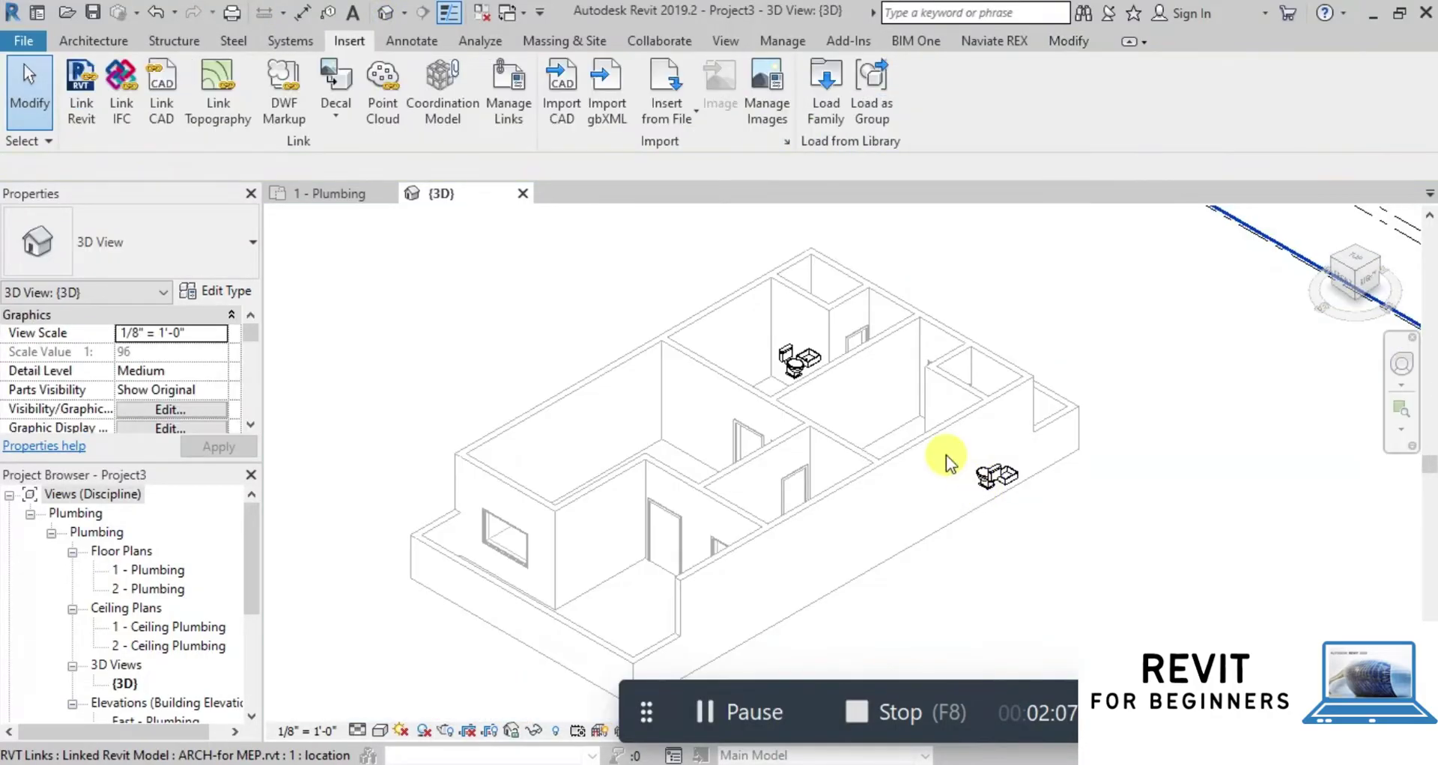
click(946, 455)
key(Escape)
click(819, 472)
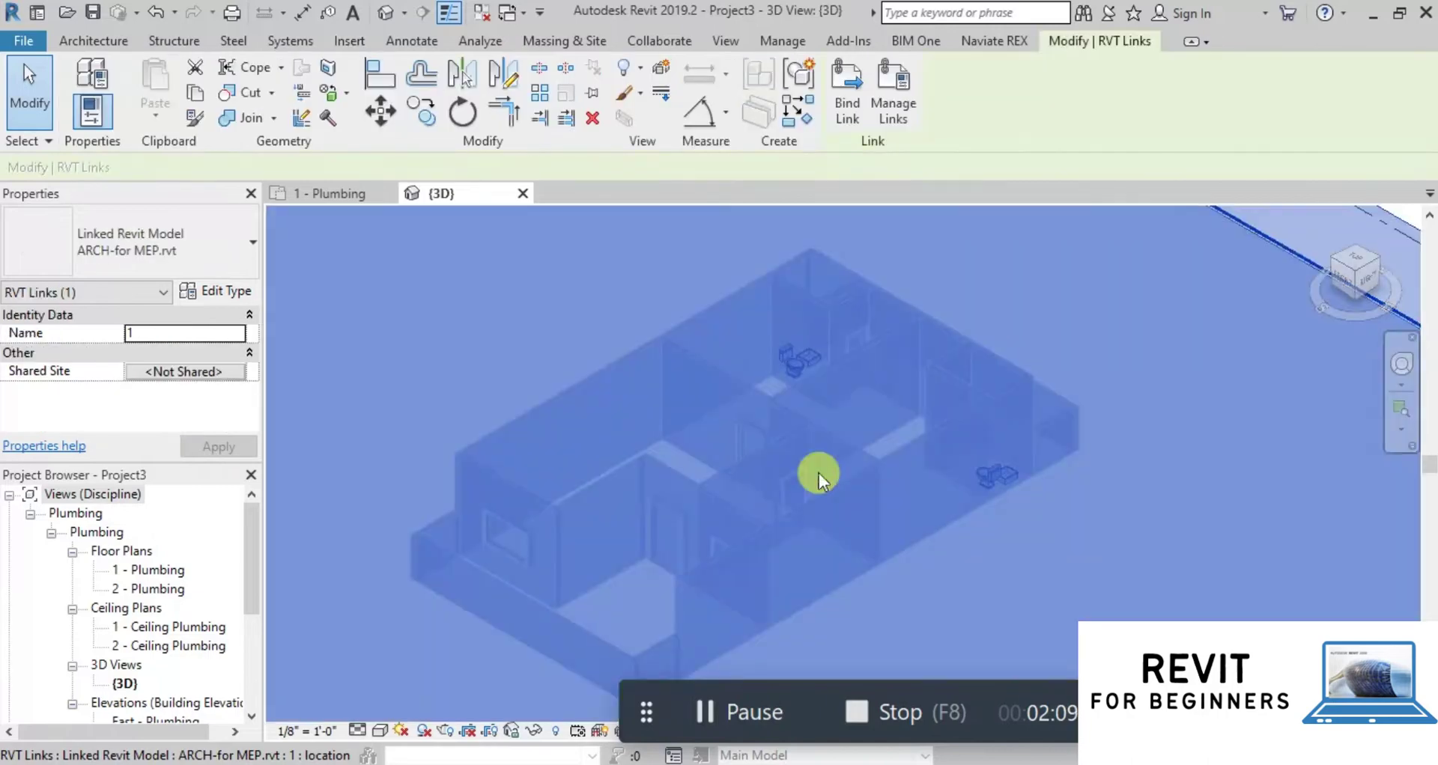
Bind the link, accepting the bind options and duplicate types, and dismiss the deleted-link warning.
click(846, 108)
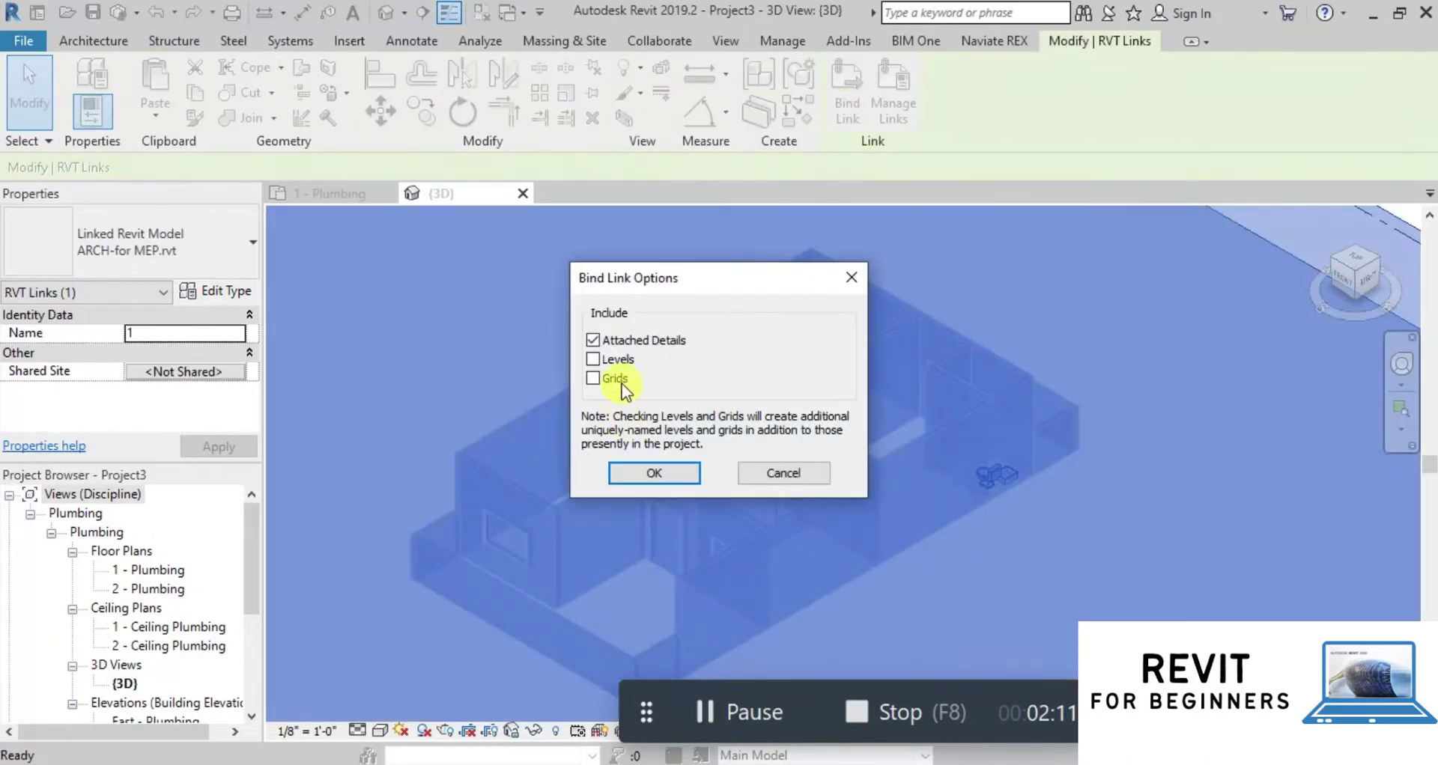
click(653, 475)
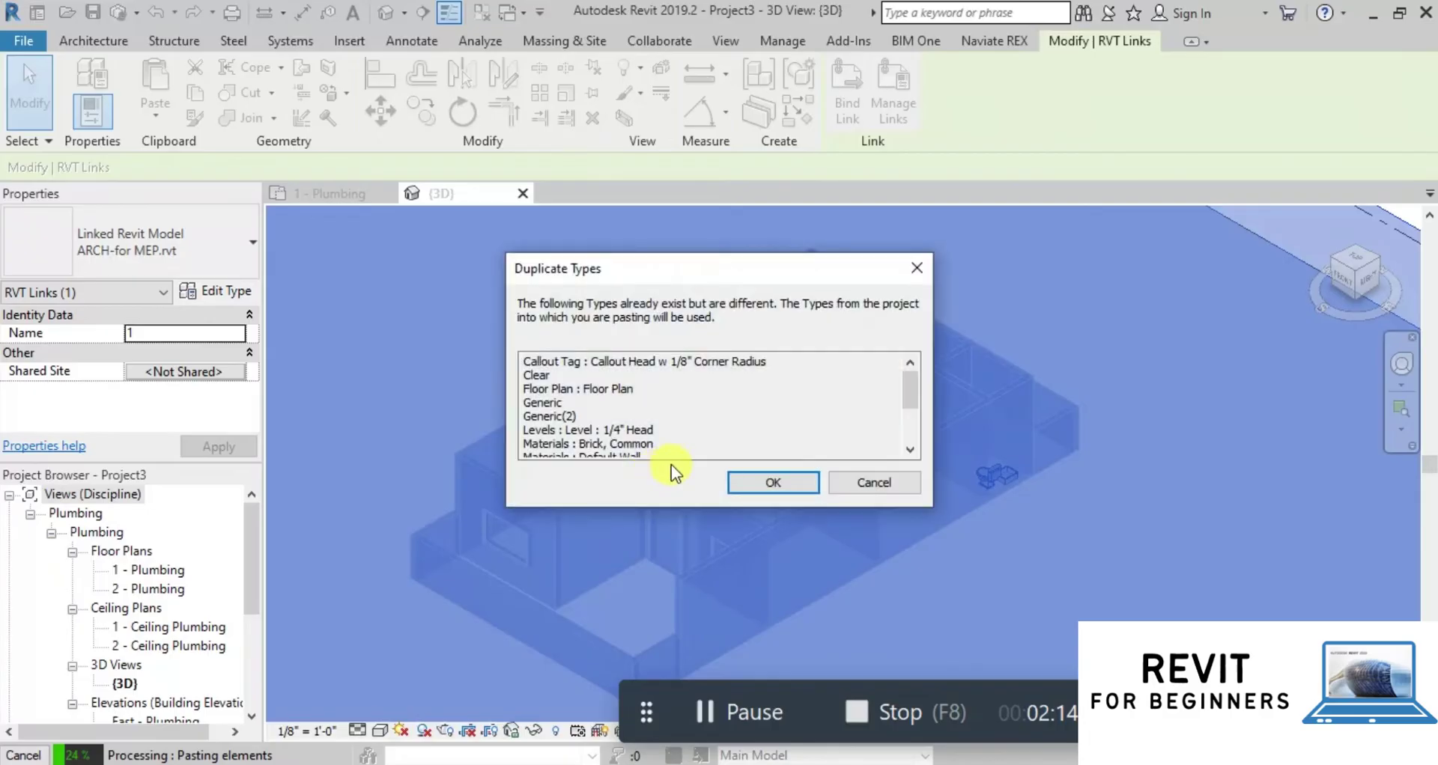
click(770, 483)
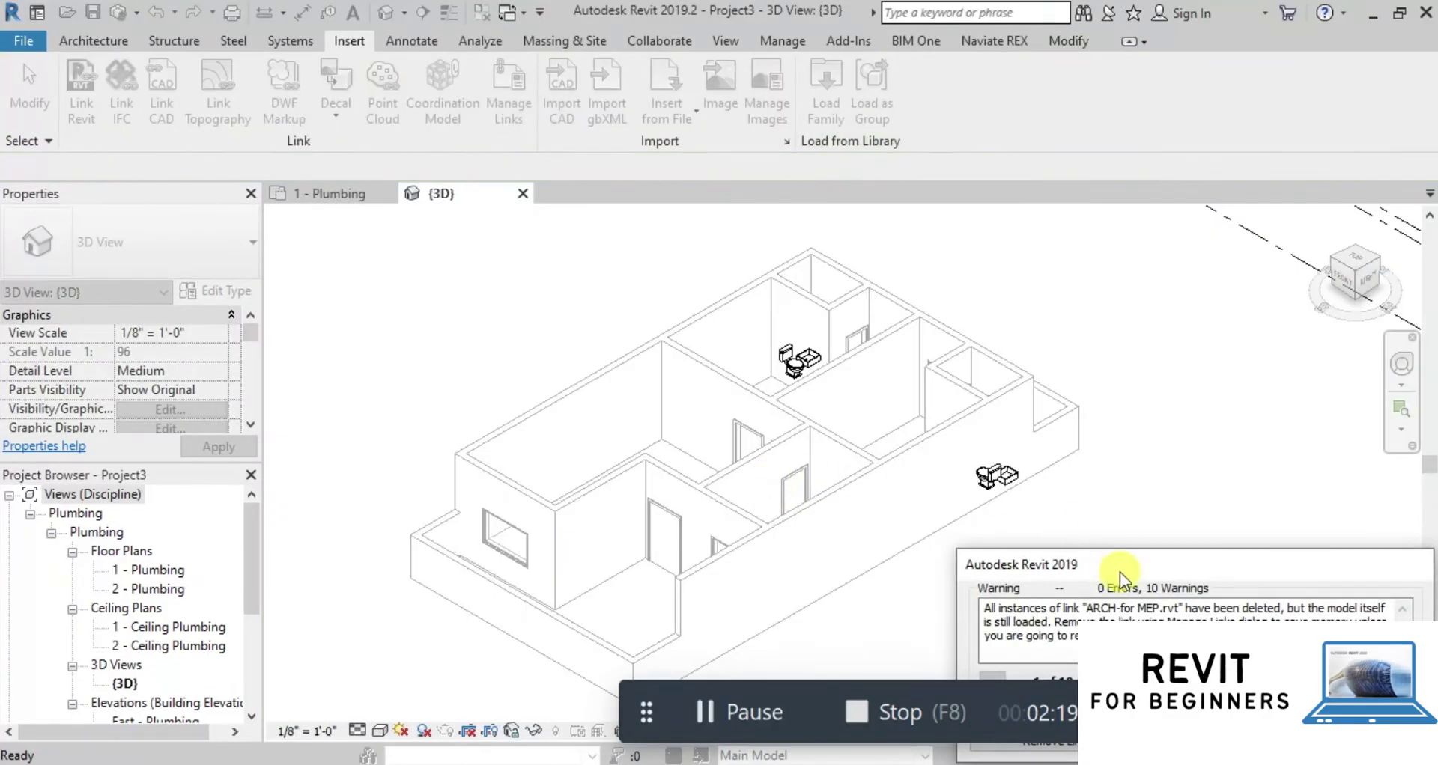
drag(1350, 696, 808, 368)
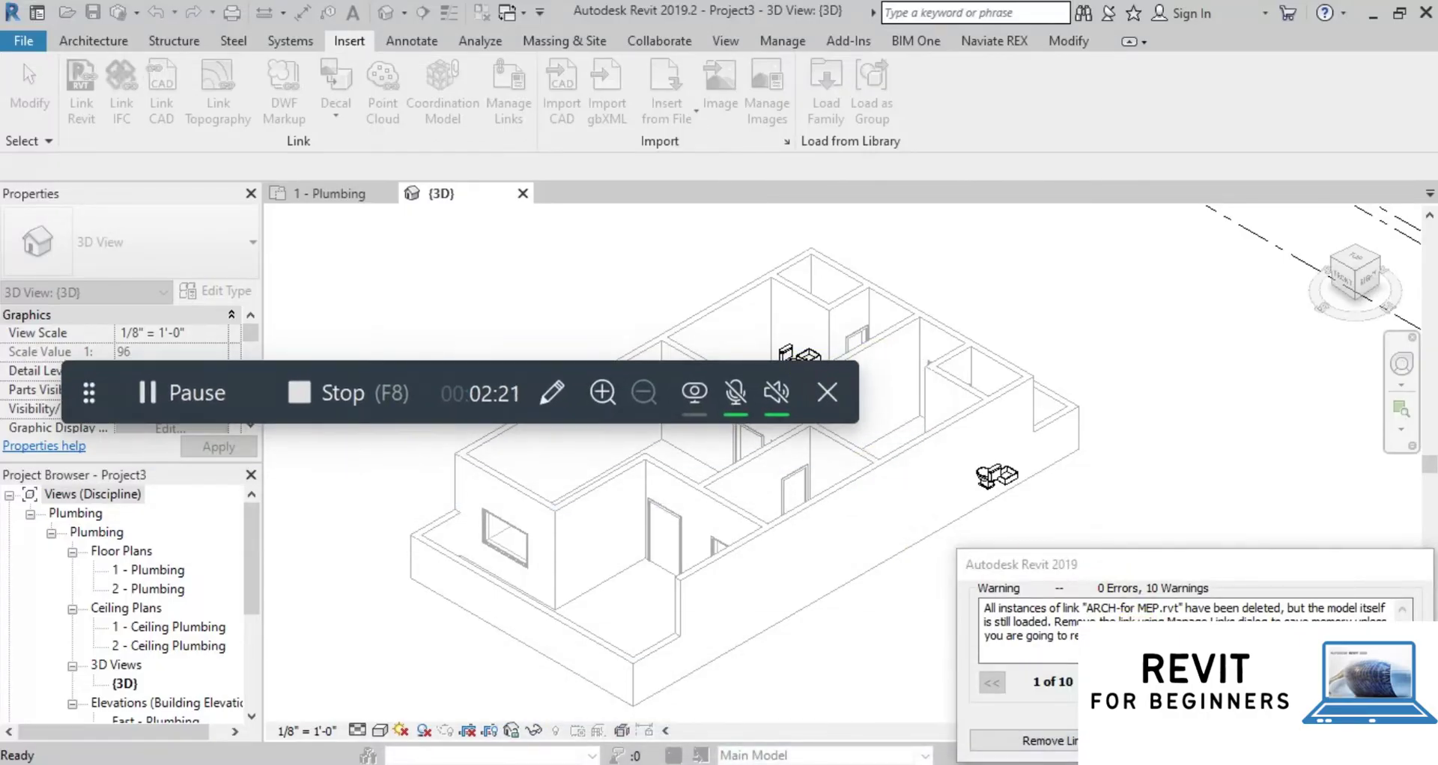
click(1022, 740)
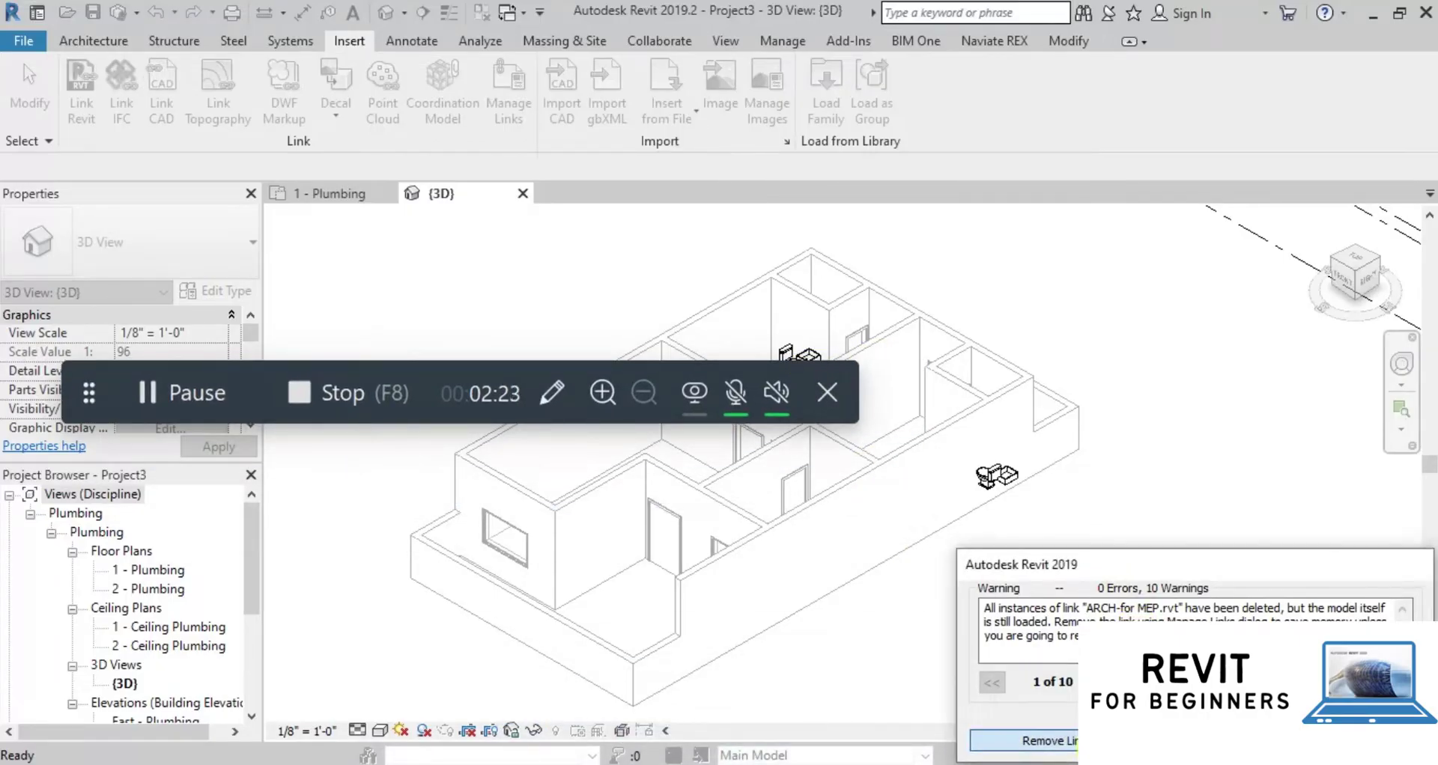
drag(687, 362, 1058, 587)
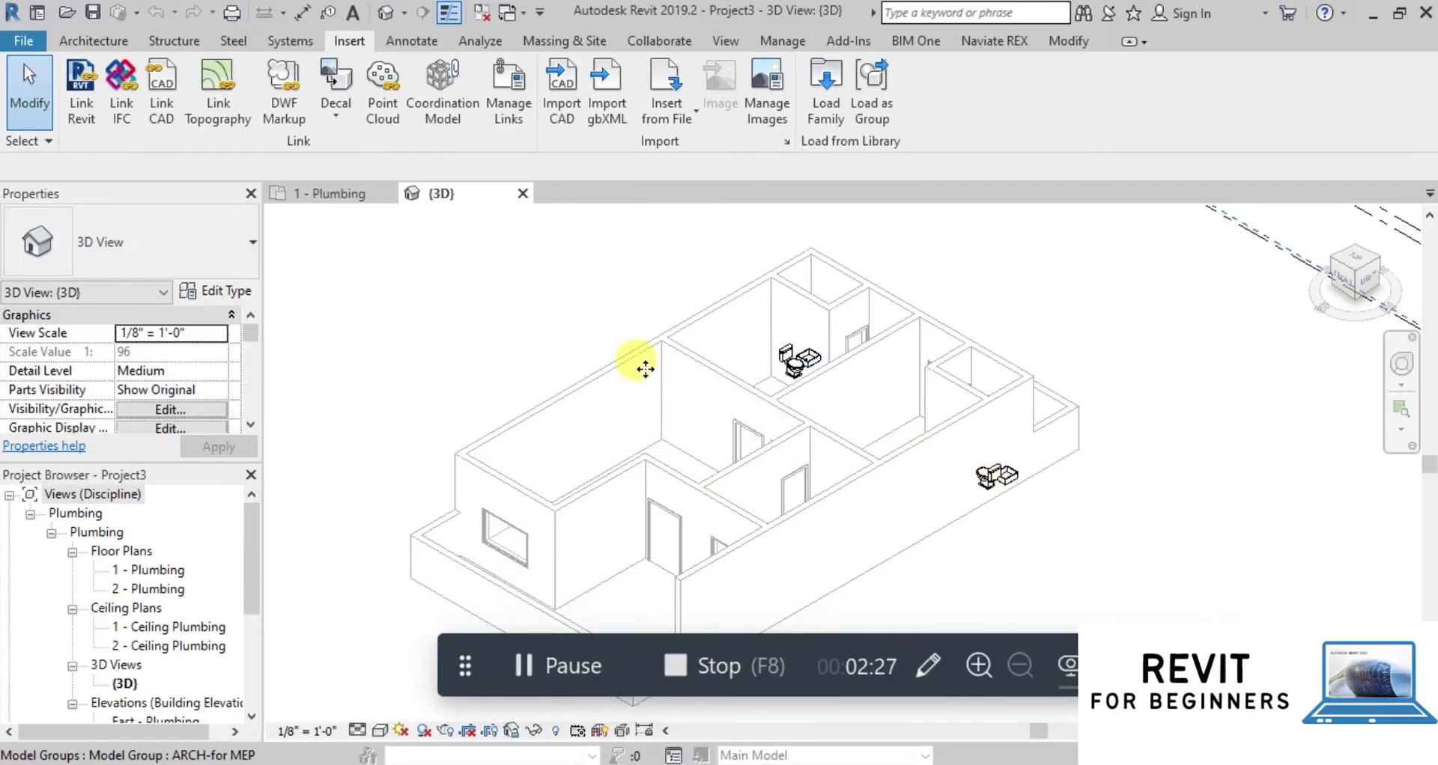
In the 1 - Plumbing plan, select the ARCH-for MEP model group and ungroup it.
double_click(138, 571)
click(732, 372)
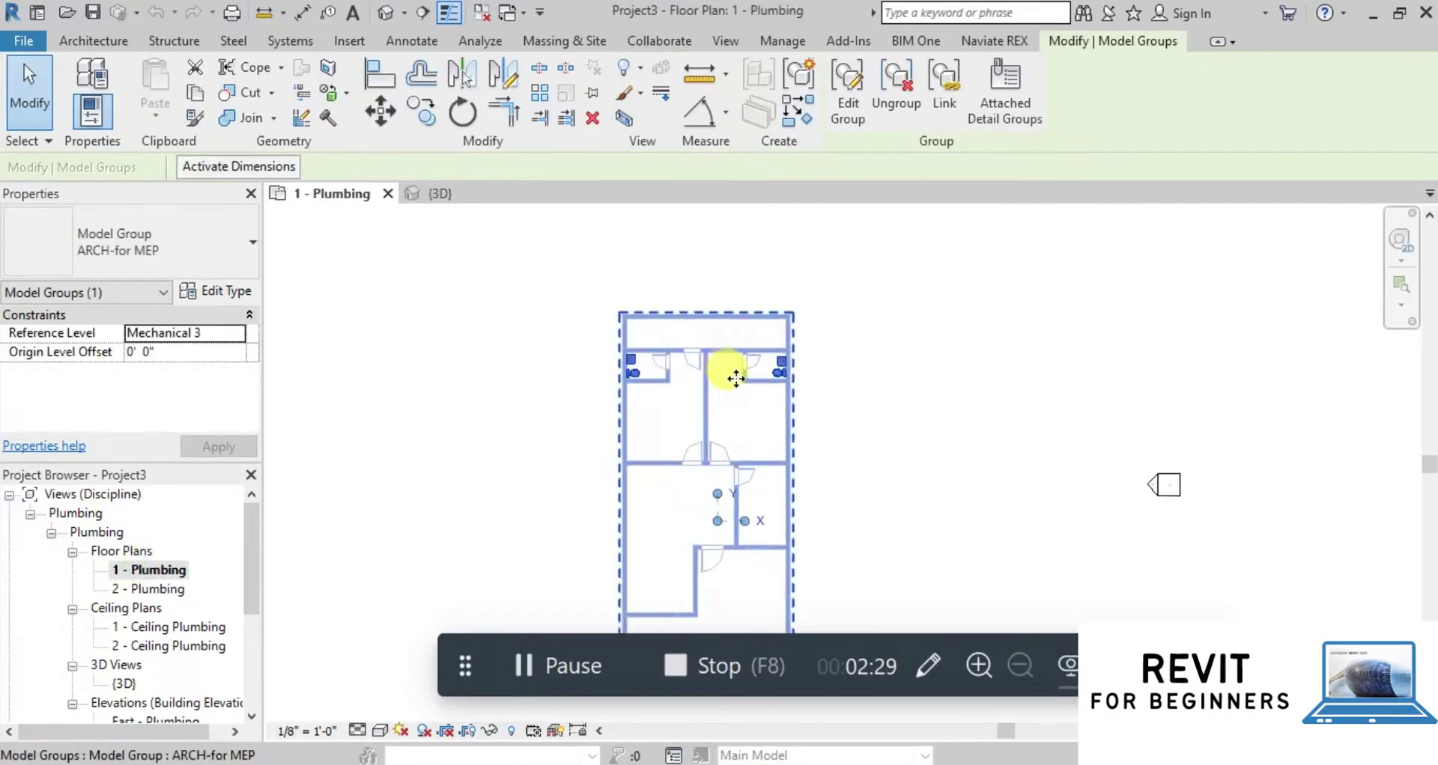
scroll(815, 394, up, 3)
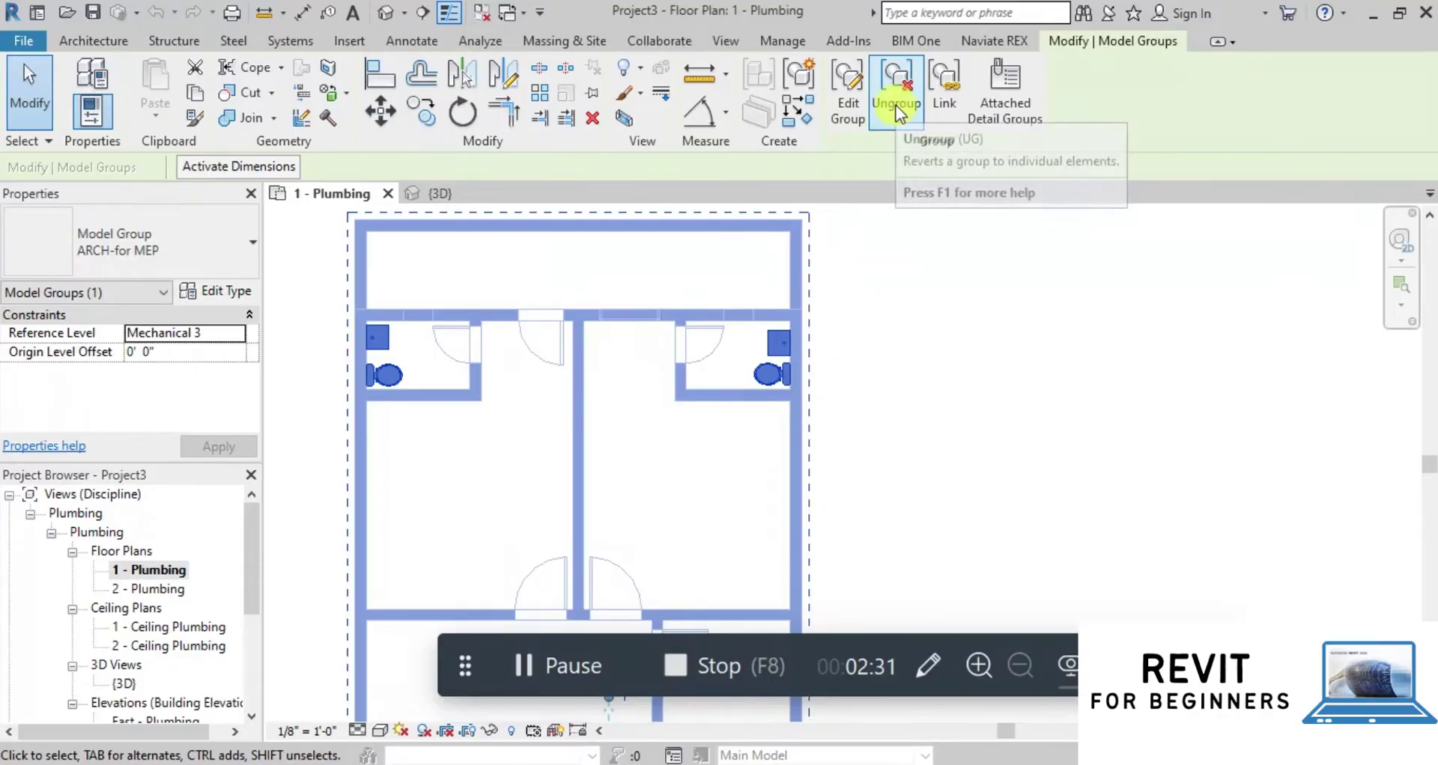
click(895, 105)
click(858, 418)
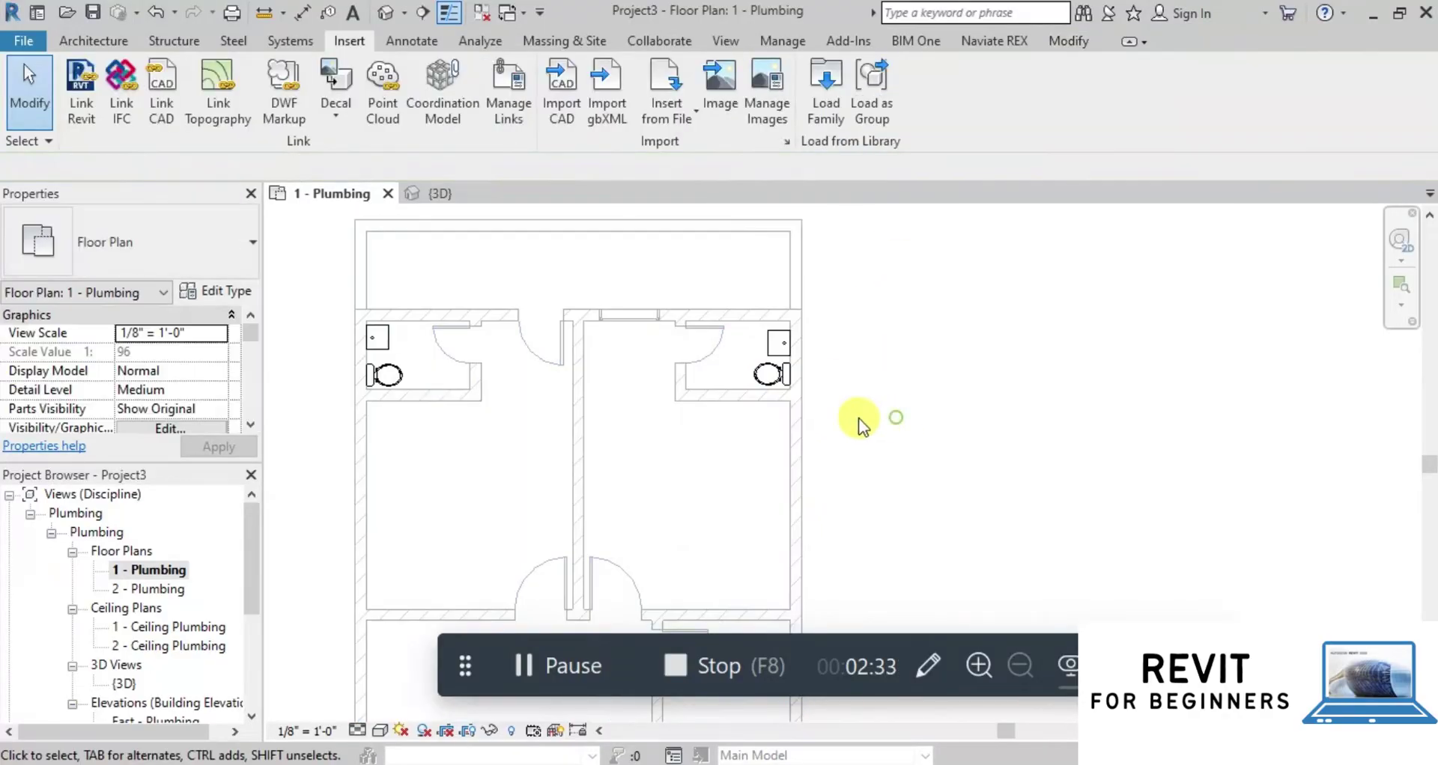
Select each water closet and sink in the plan to check they are individual fixtures.
click(771, 373)
scroll(775, 374, up, 3)
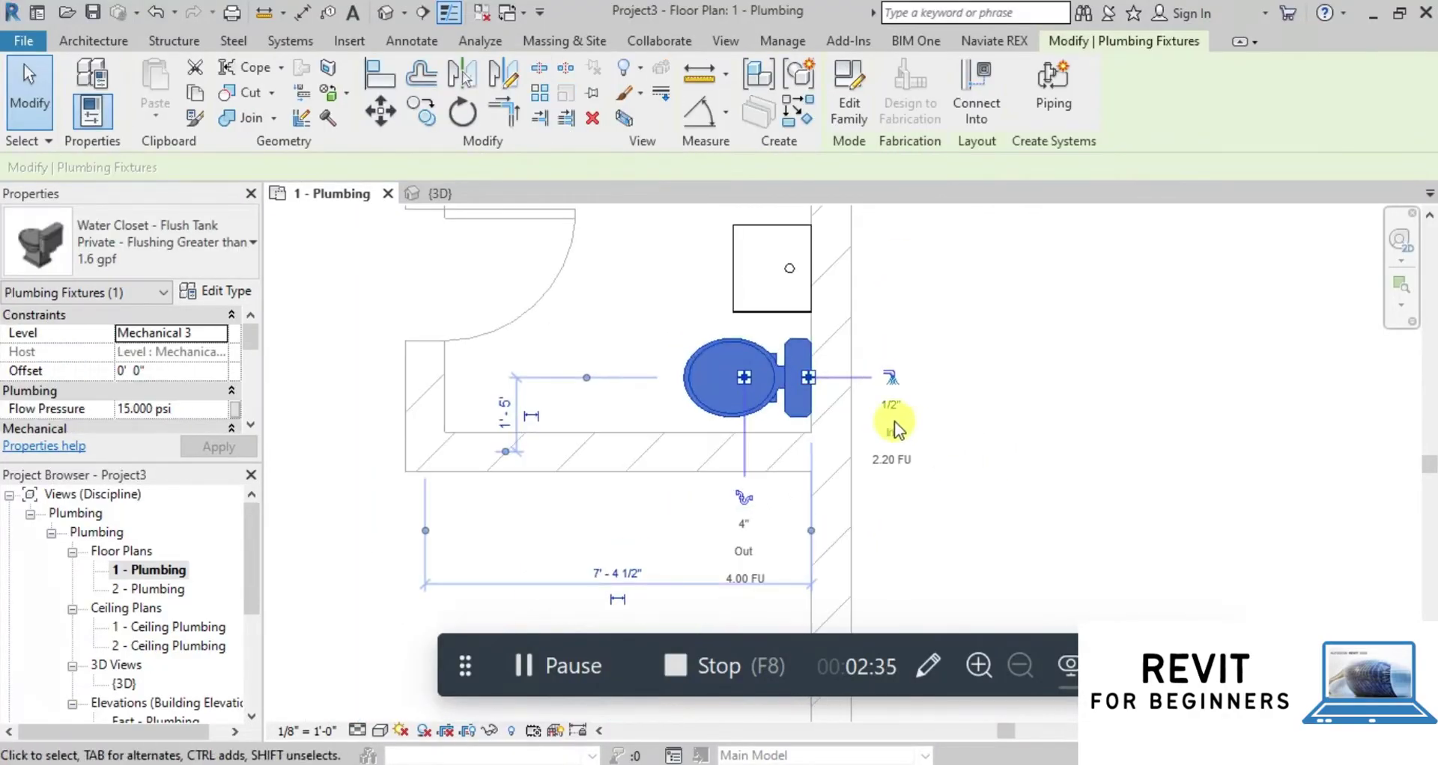
key(Escape)
scroll(796, 385, up, 2)
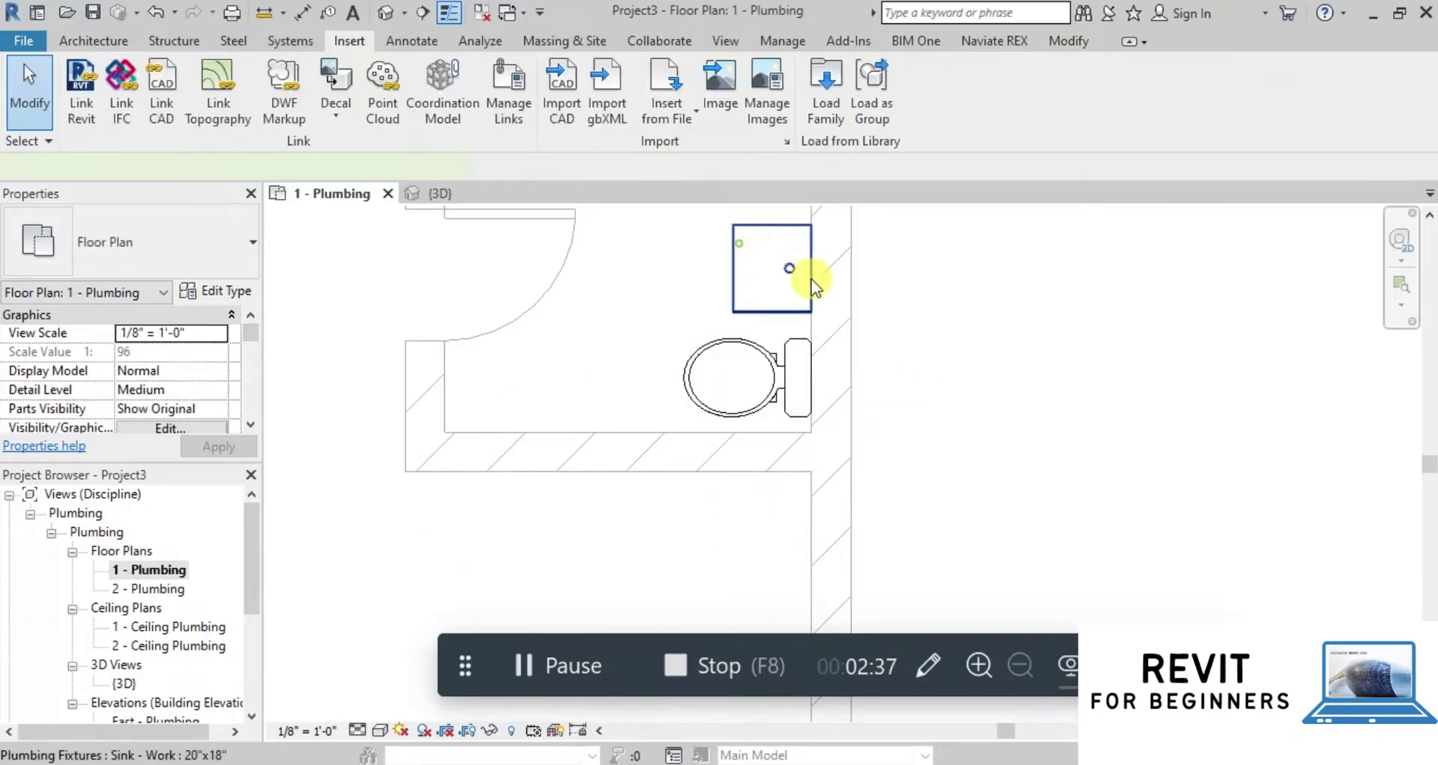
click(811, 279)
scroll(991, 389, down, 5)
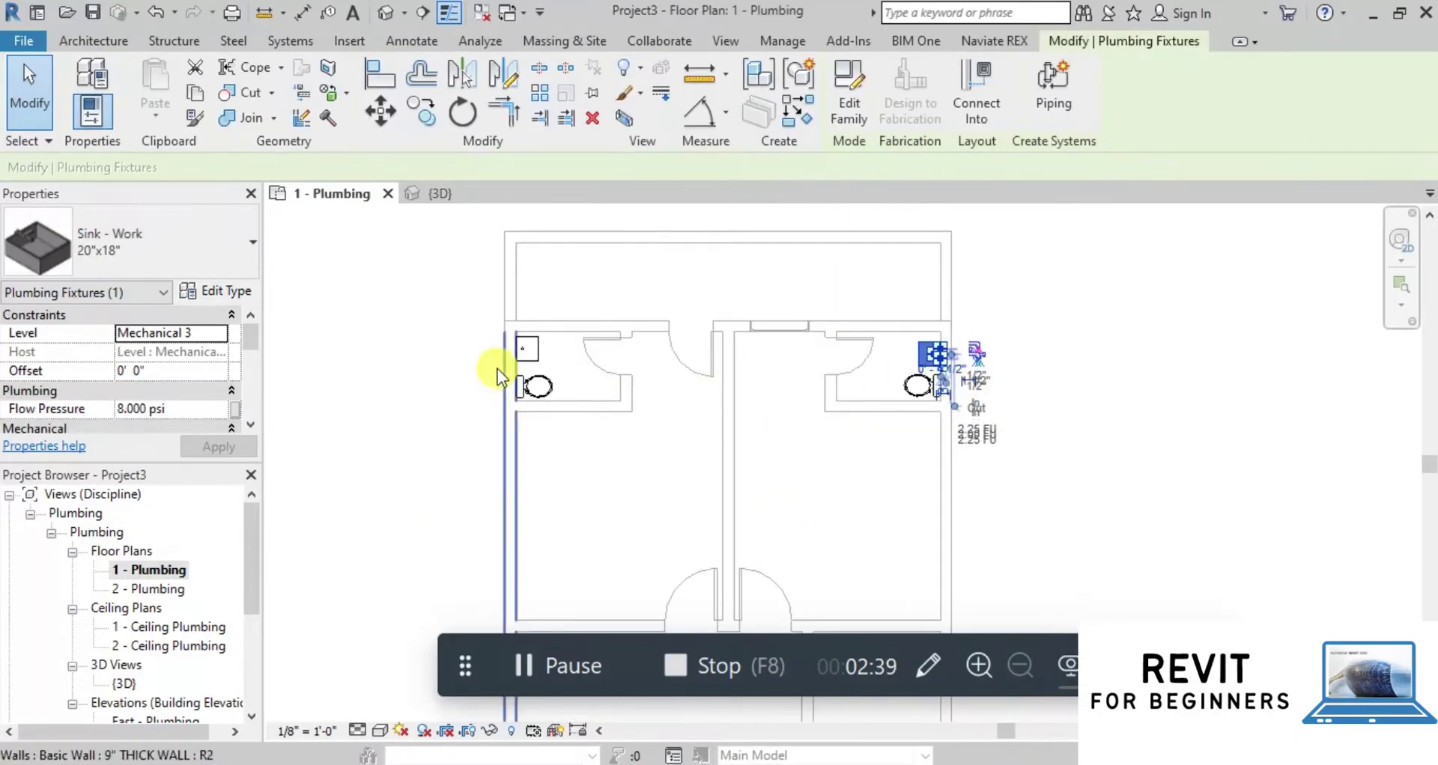
scroll(498, 369, up, 2)
key(Escape)
click(554, 386)
key(Escape)
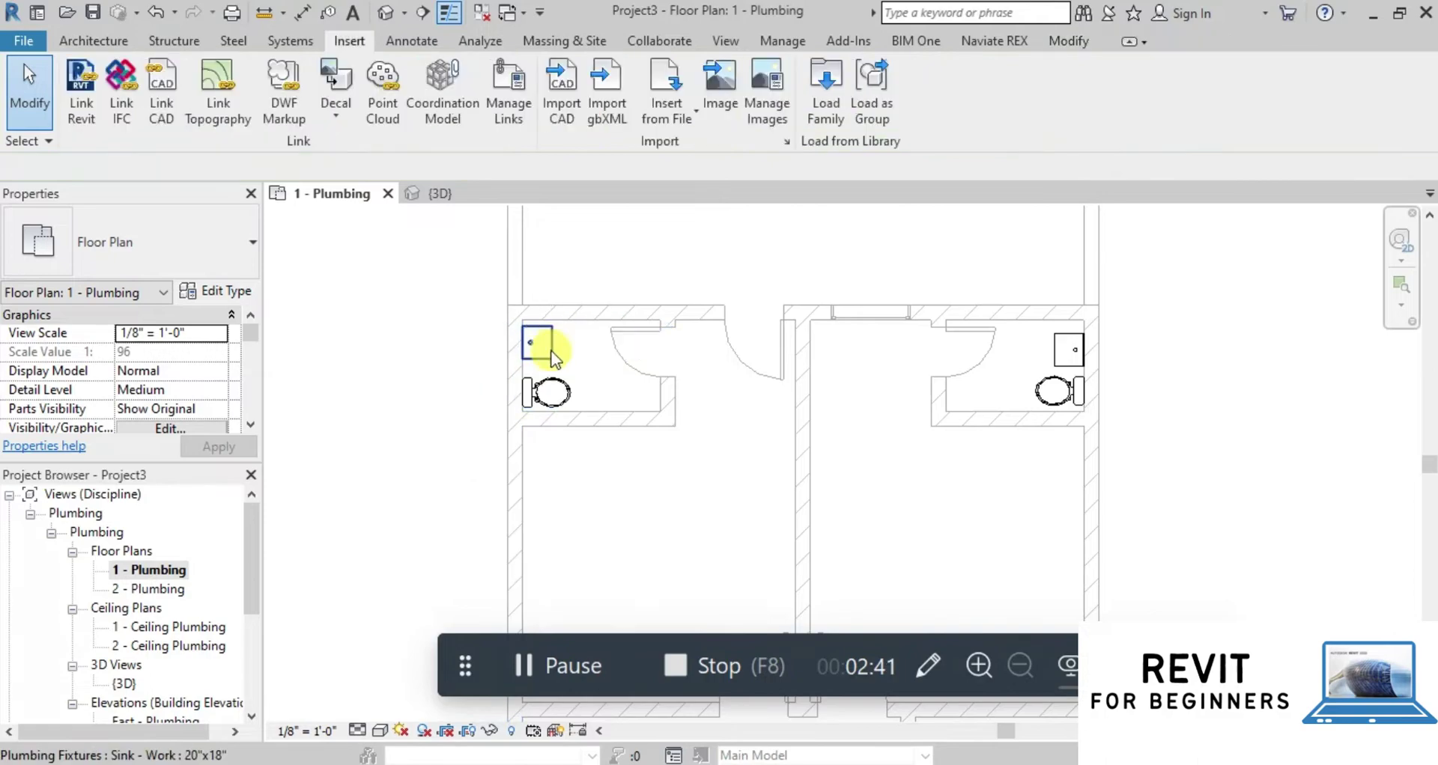
click(551, 352)
key(Escape)
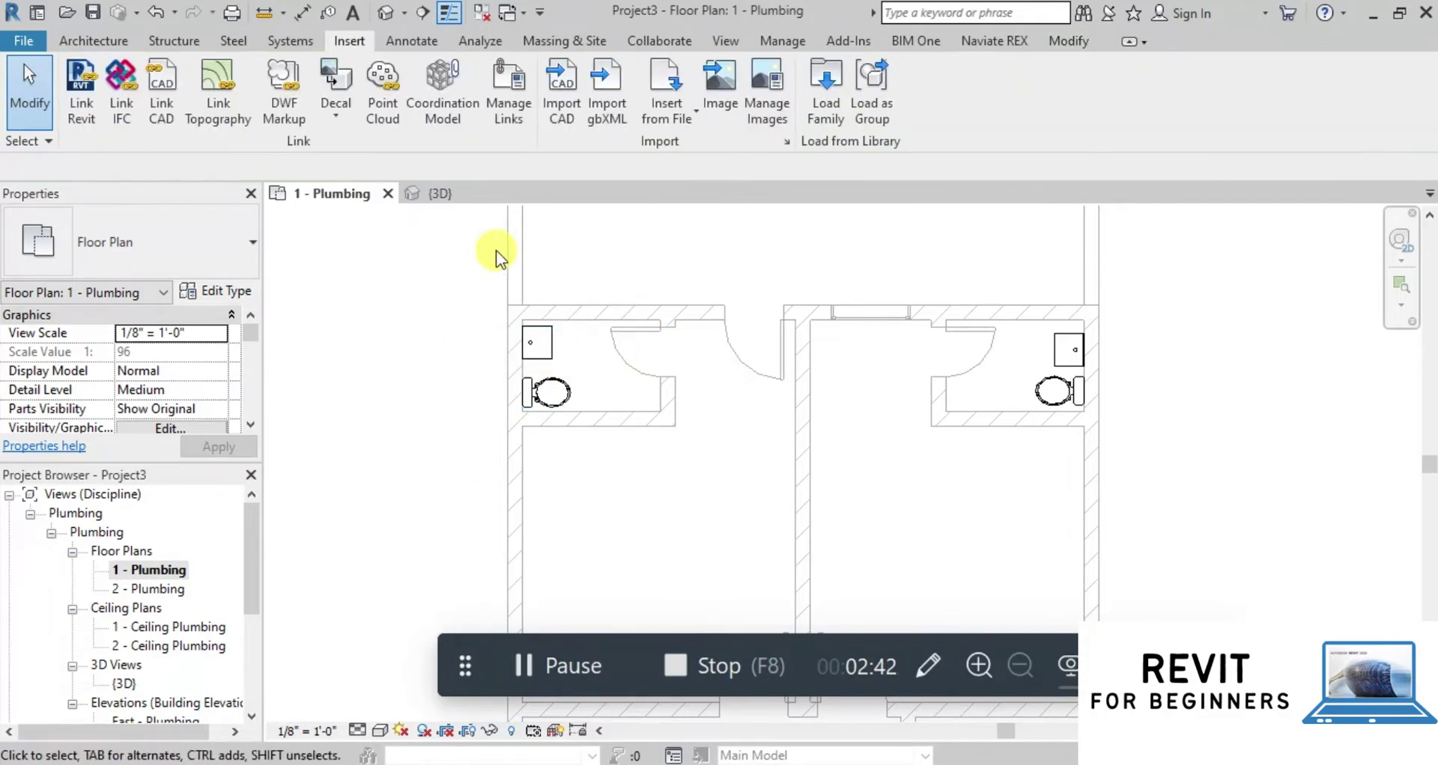
Check the water closet and work sink individually in the 3D view.
click(441, 193)
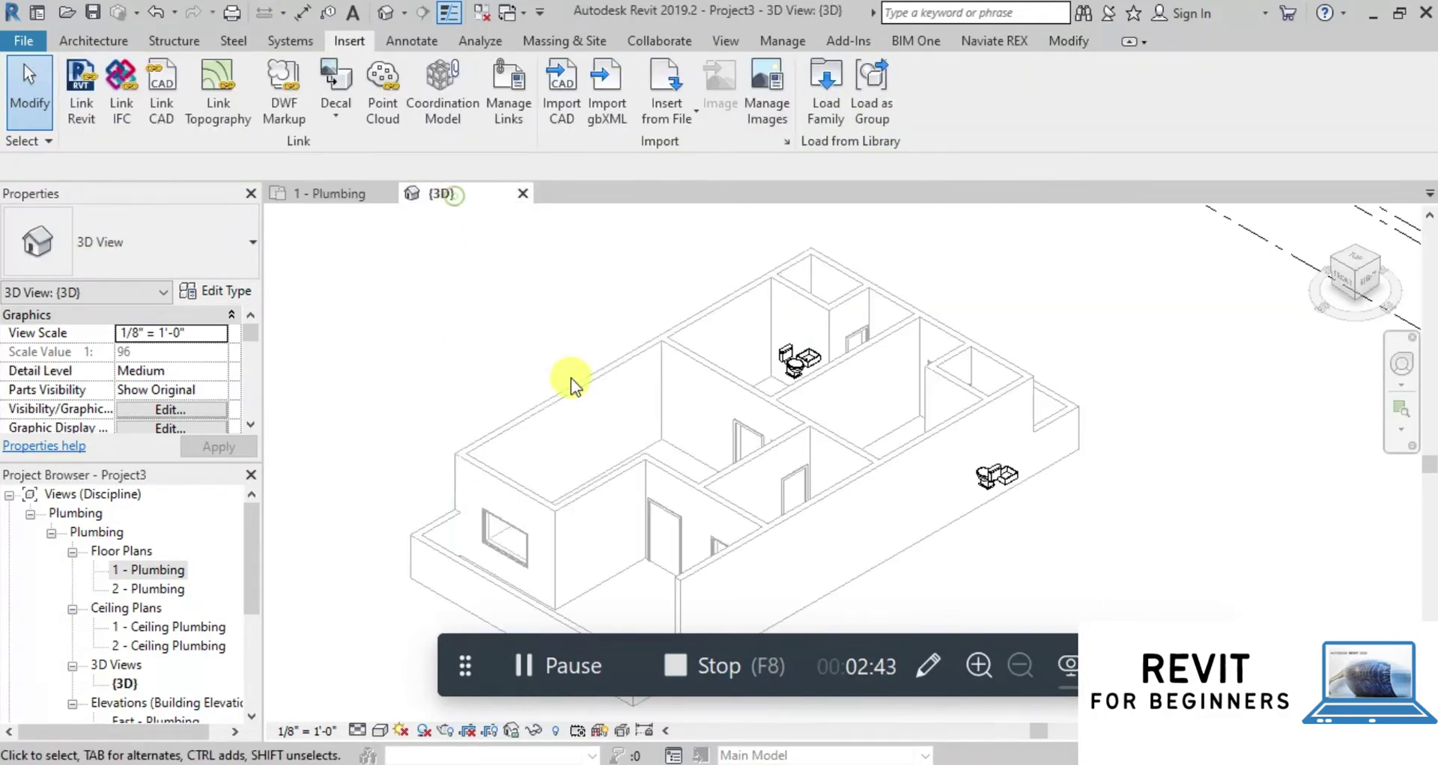
click(1002, 485)
key(Escape)
click(1012, 476)
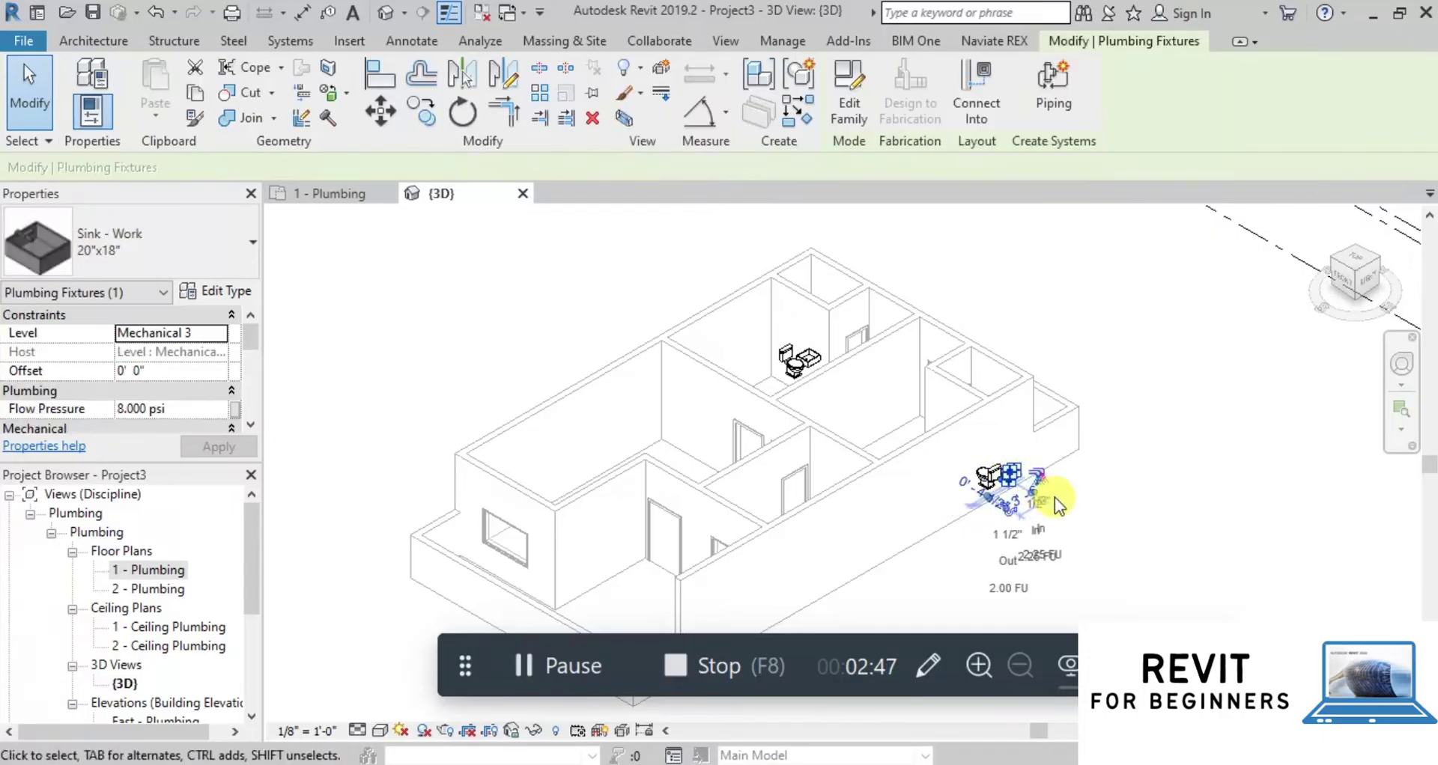
key(Escape)
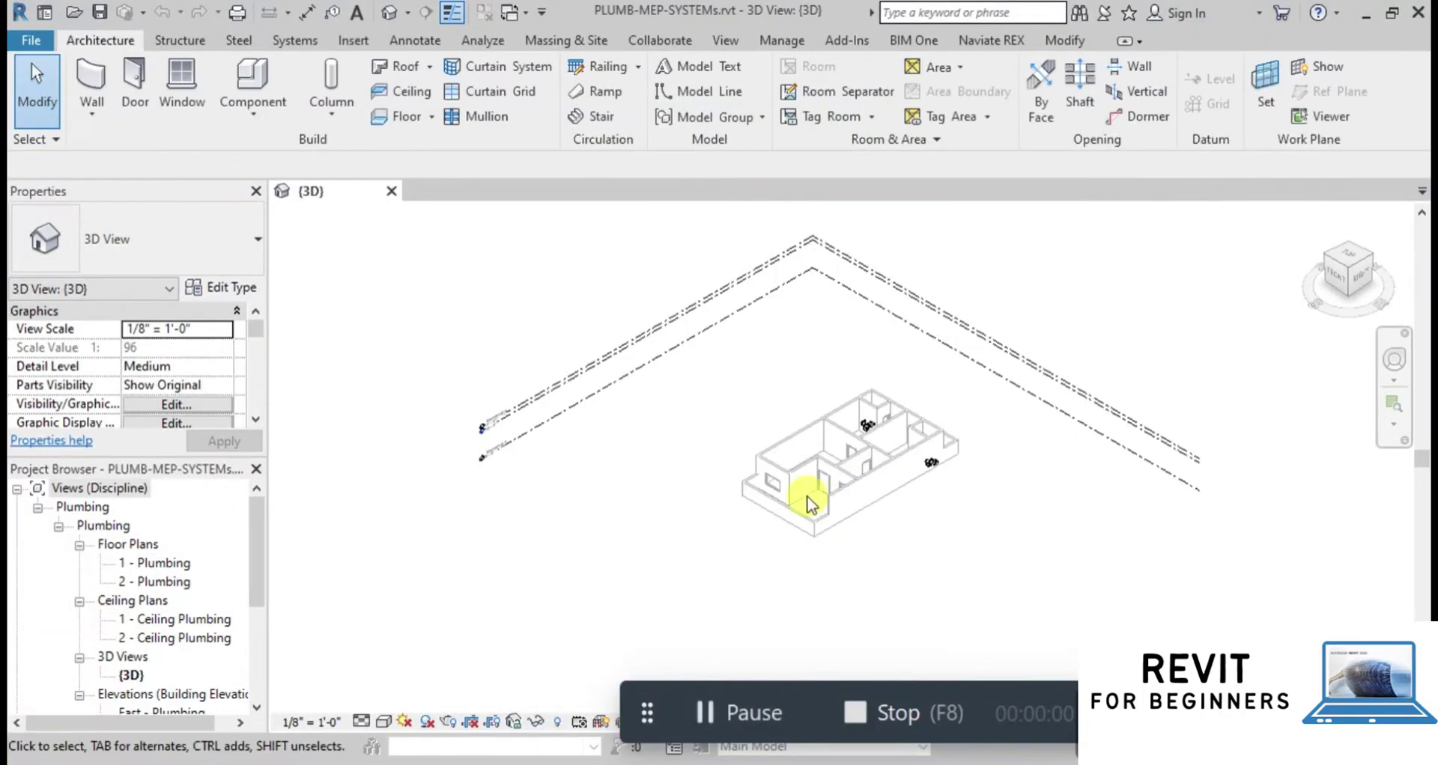
scroll(875, 445, up, 5)
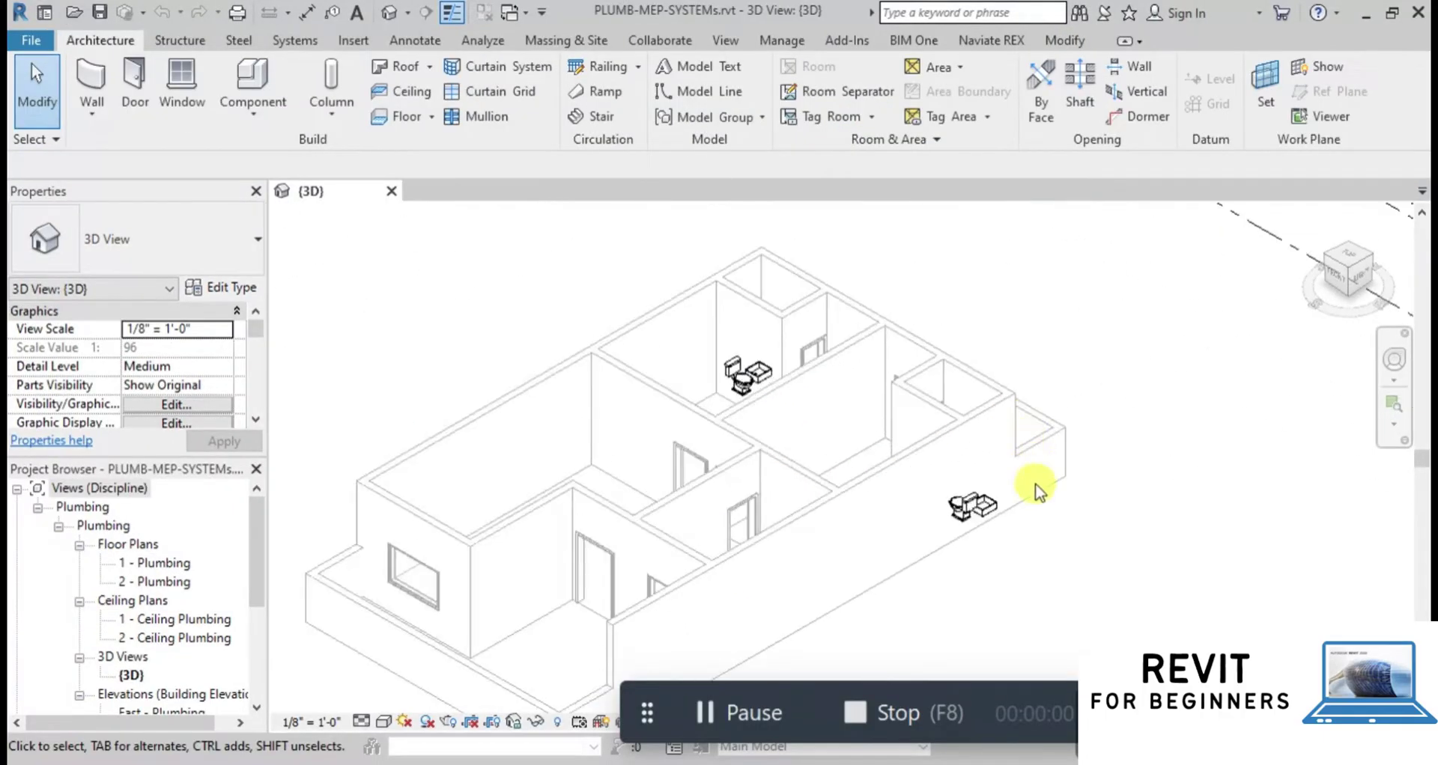
Open the 1 - Plumbing floor plan and select the water closet.
scroll(982, 524, up, 6)
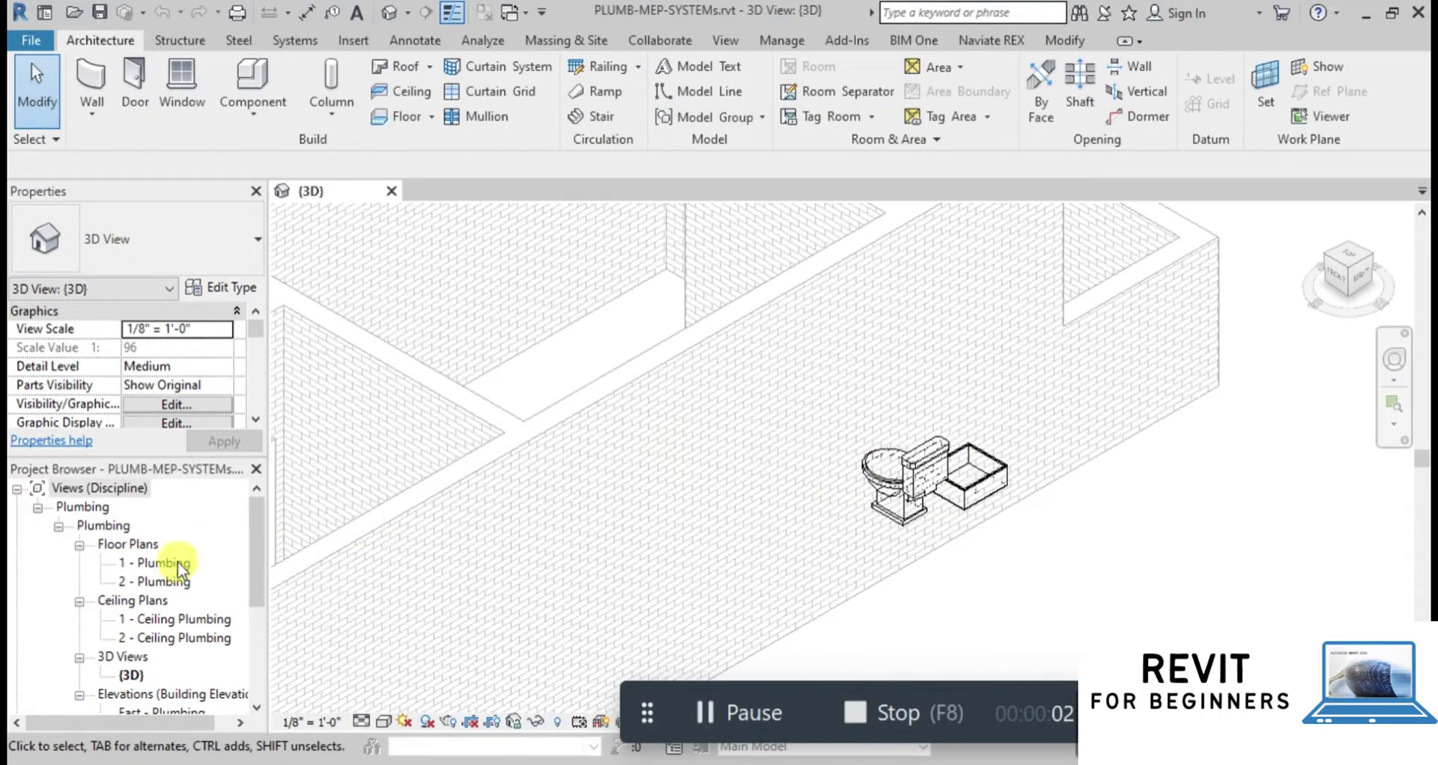
double_click(178, 564)
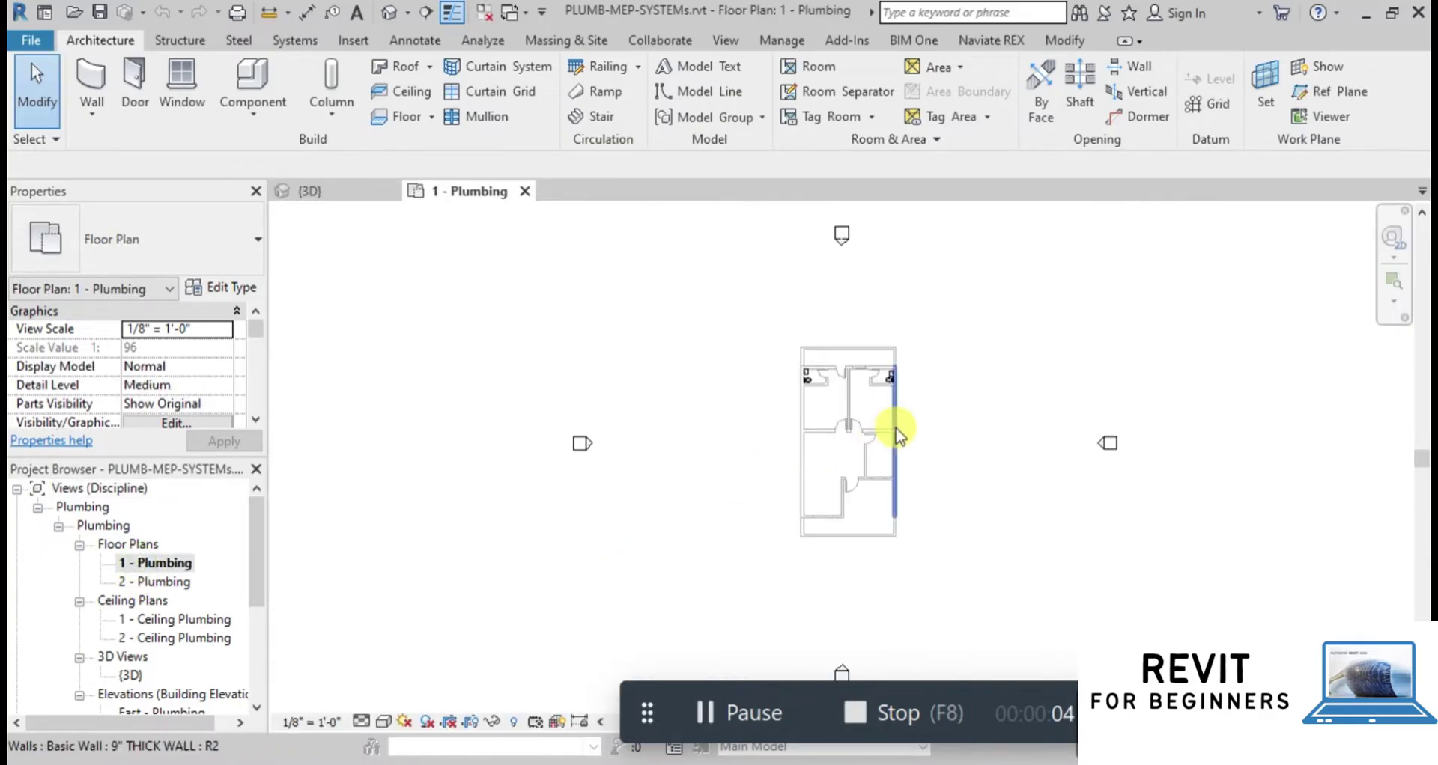
scroll(899, 435, up, 8)
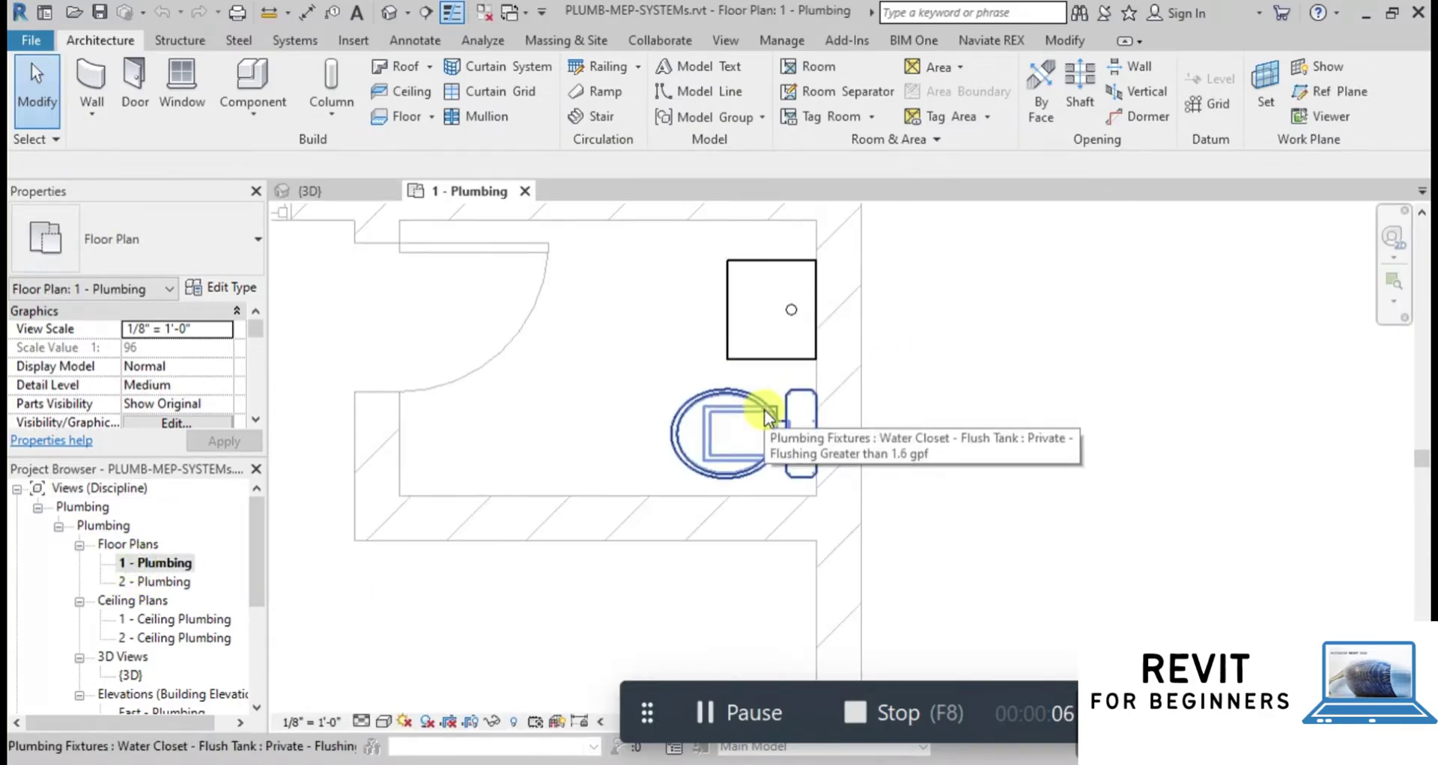
click(765, 414)
scroll(911, 437, up, 2)
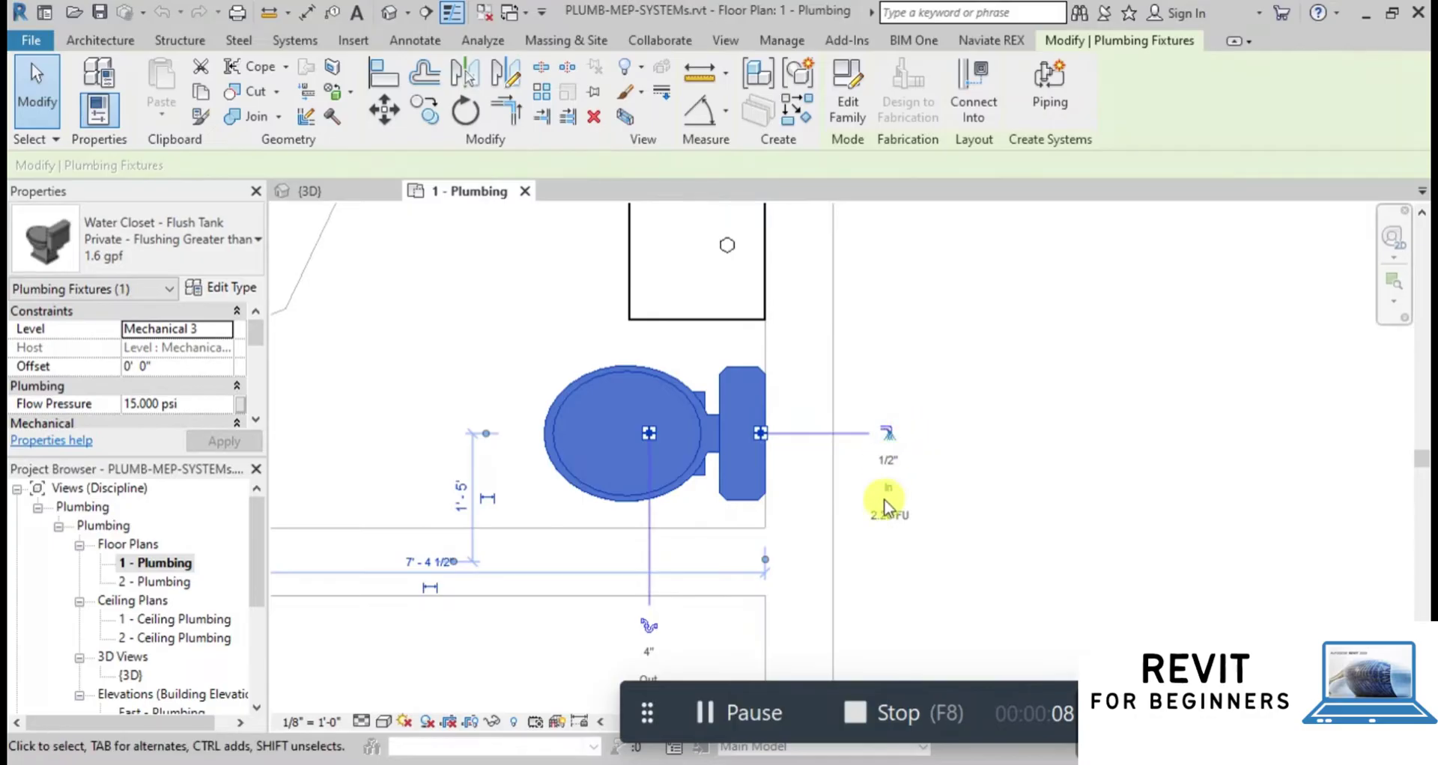
Draw a 1/2" PVC - DWV pipe from the water closet connector up the wall, ending horizontally.
click(886, 435)
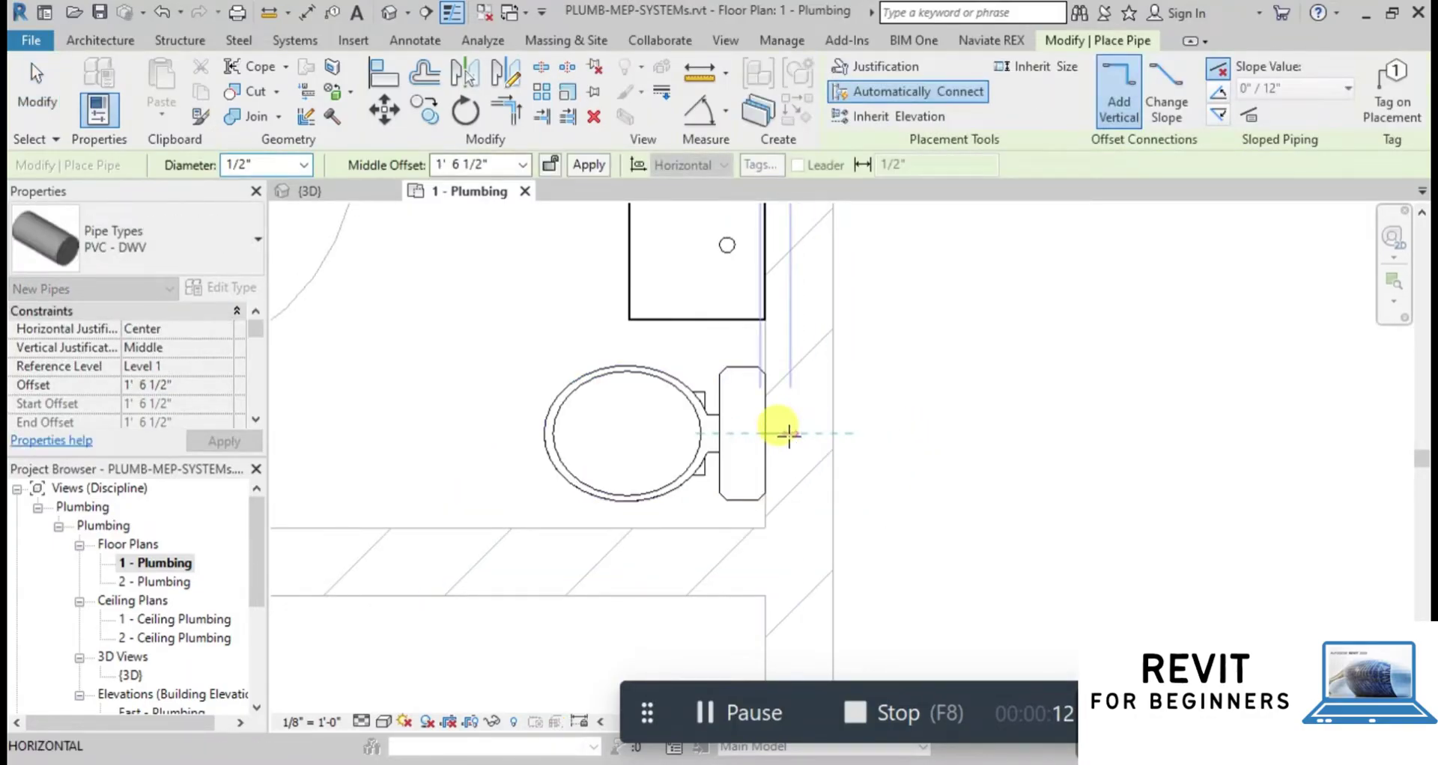
scroll(818, 407, down, 3)
scroll(832, 240, up, 2)
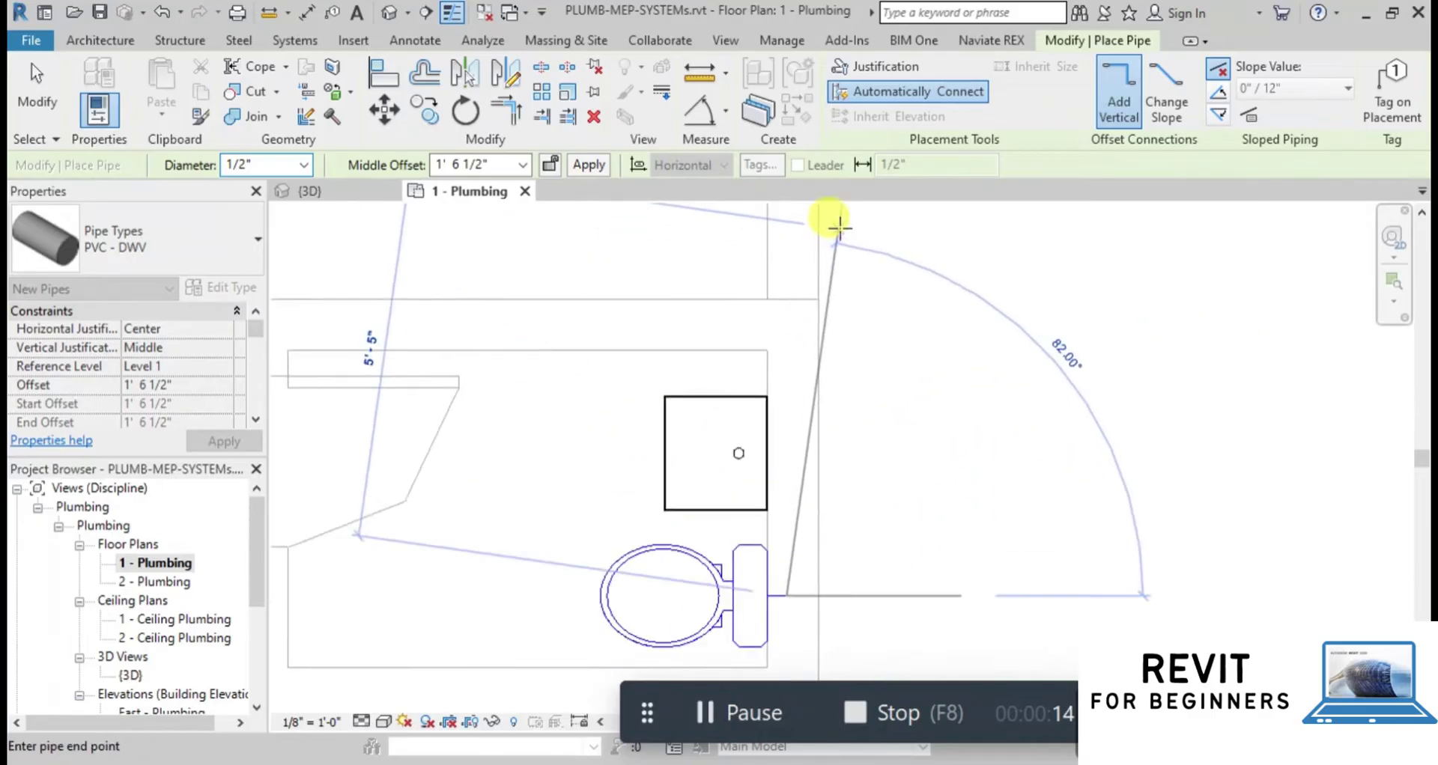
scroll(839, 227, up, 1)
click(779, 243)
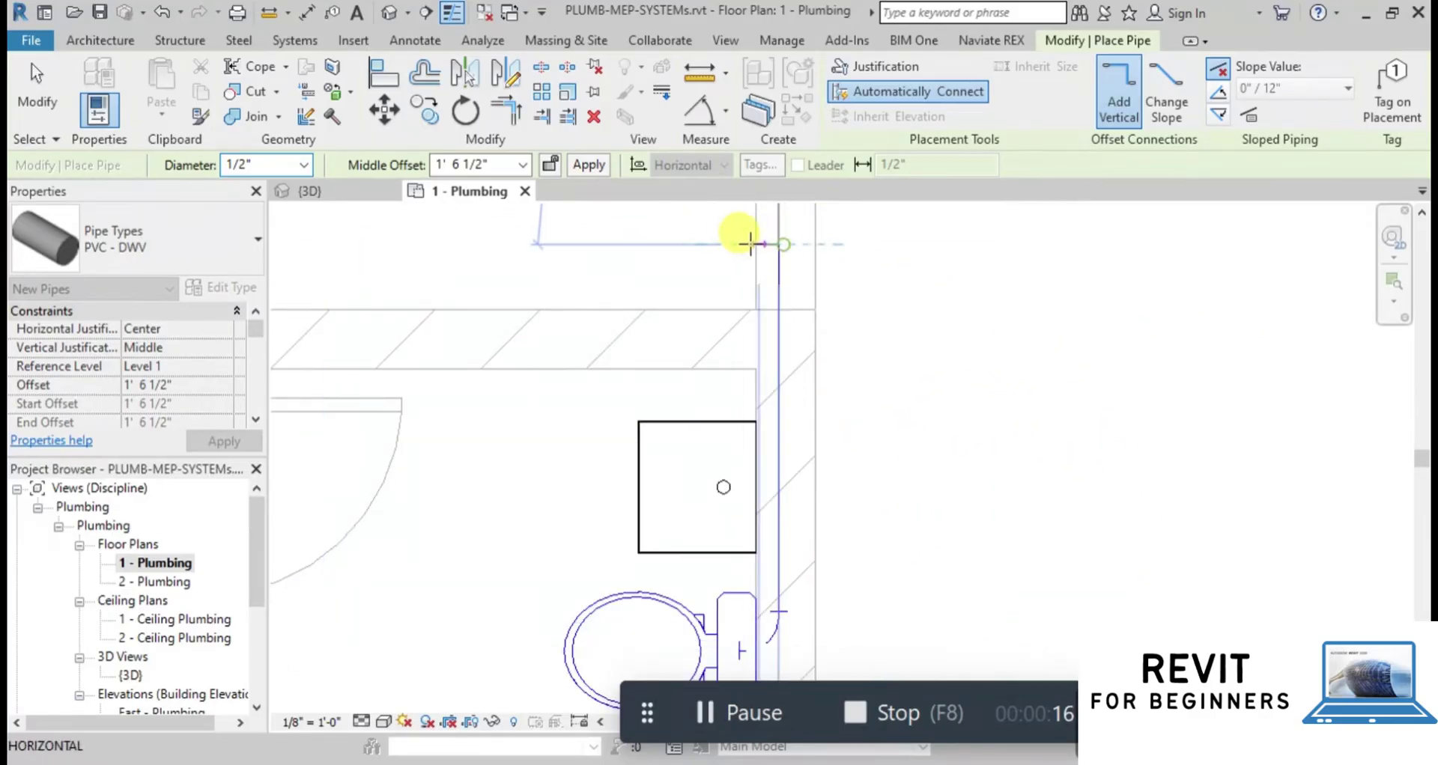
click(741, 244)
key(Escape)
key(Escape)
scroll(856, 300, down, 1)
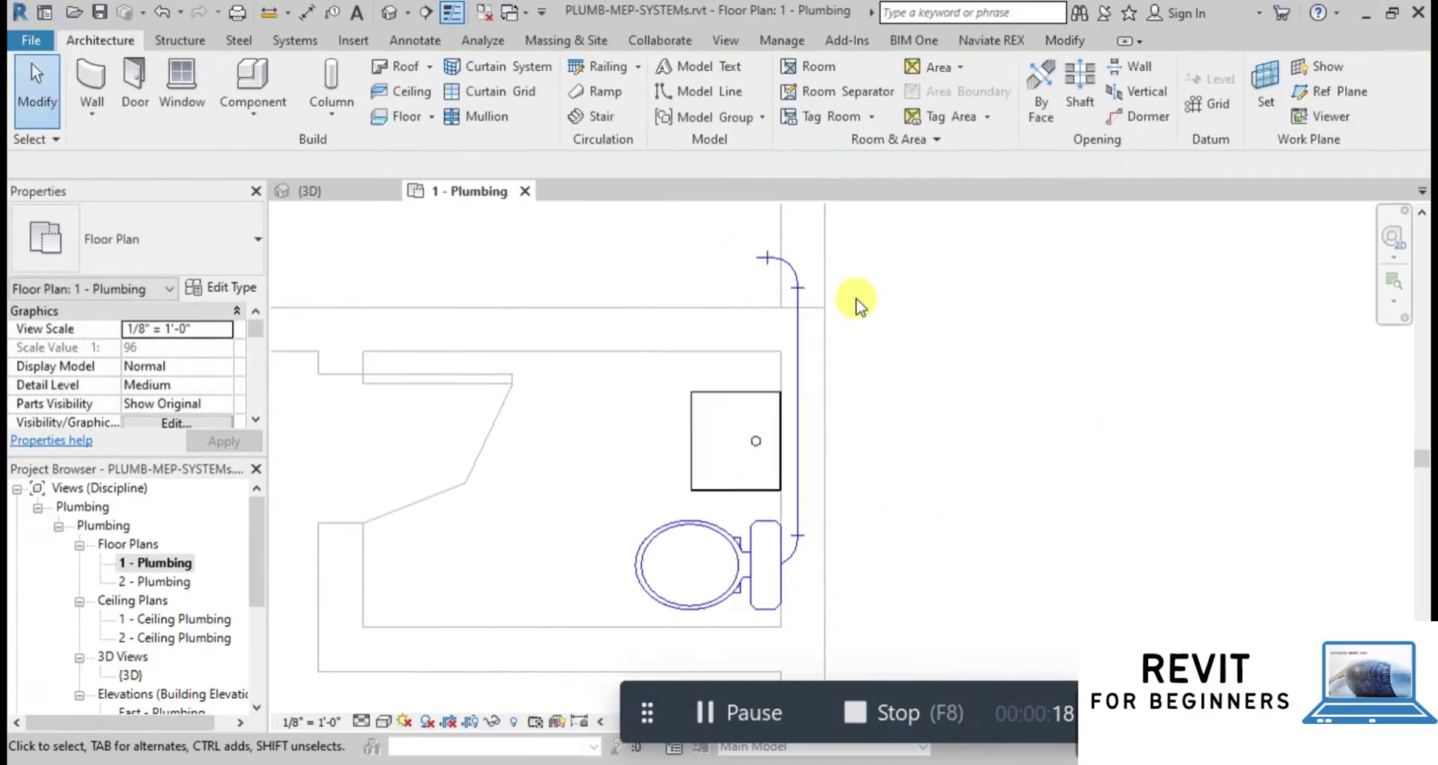
click(346, 192)
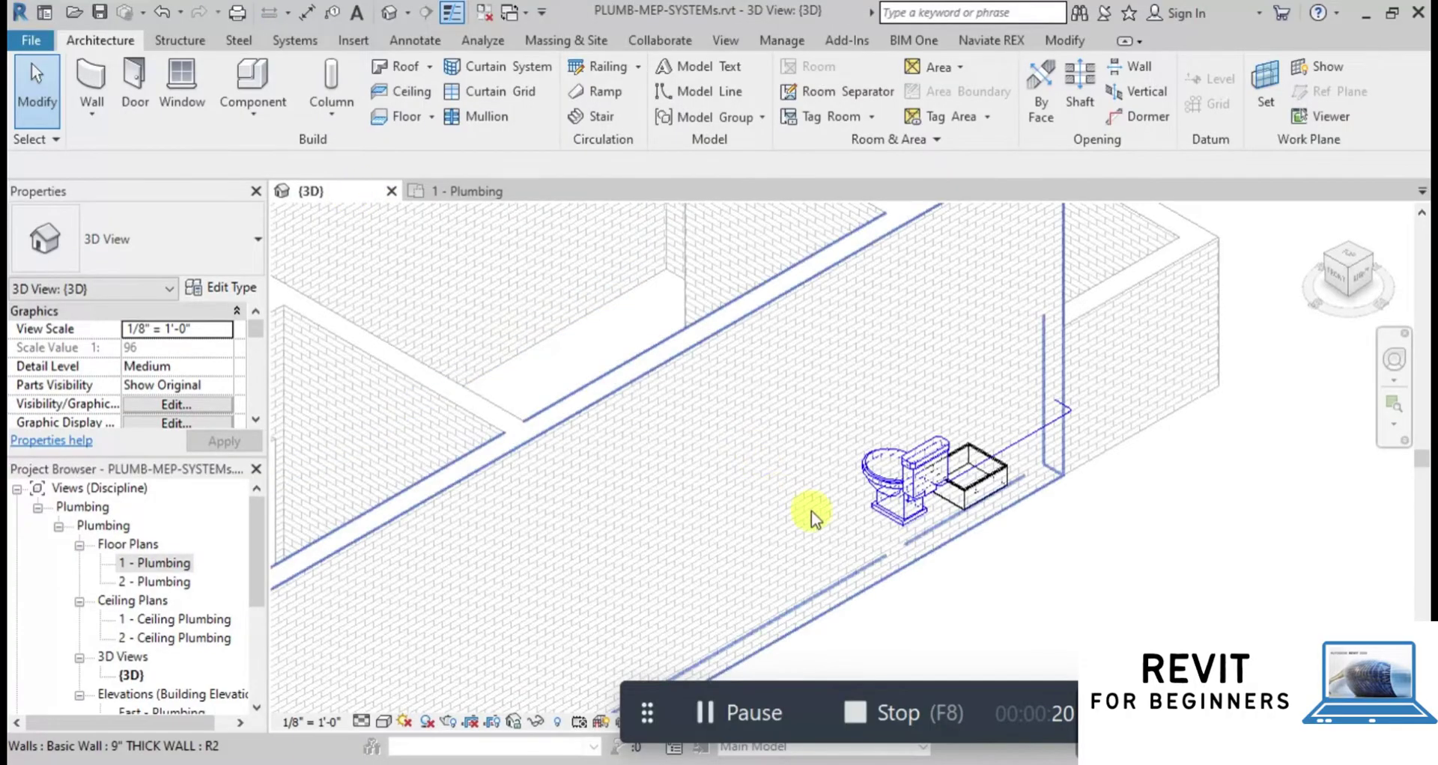
Set the 3D view's detail level to Fine.
scroll(811, 511, up, 5)
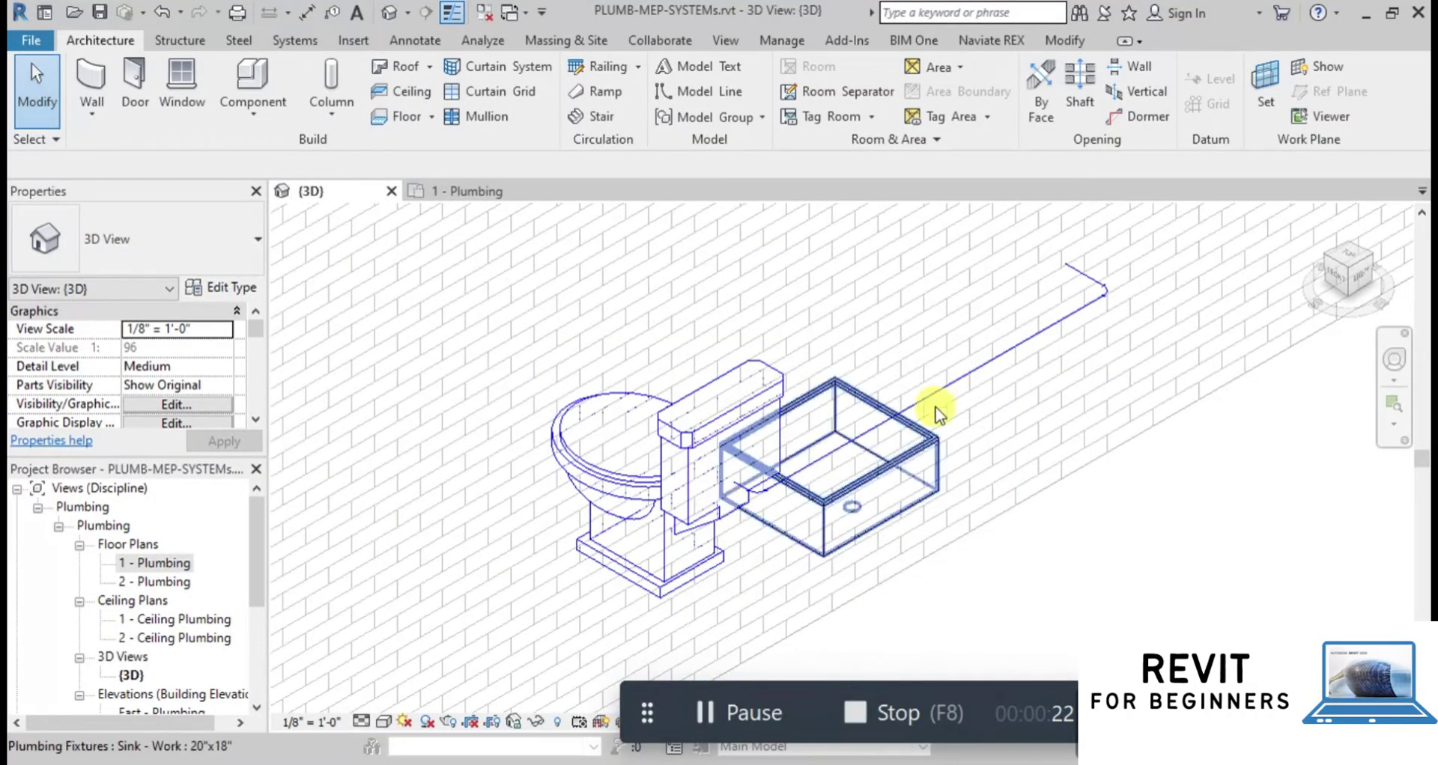
click(363, 722)
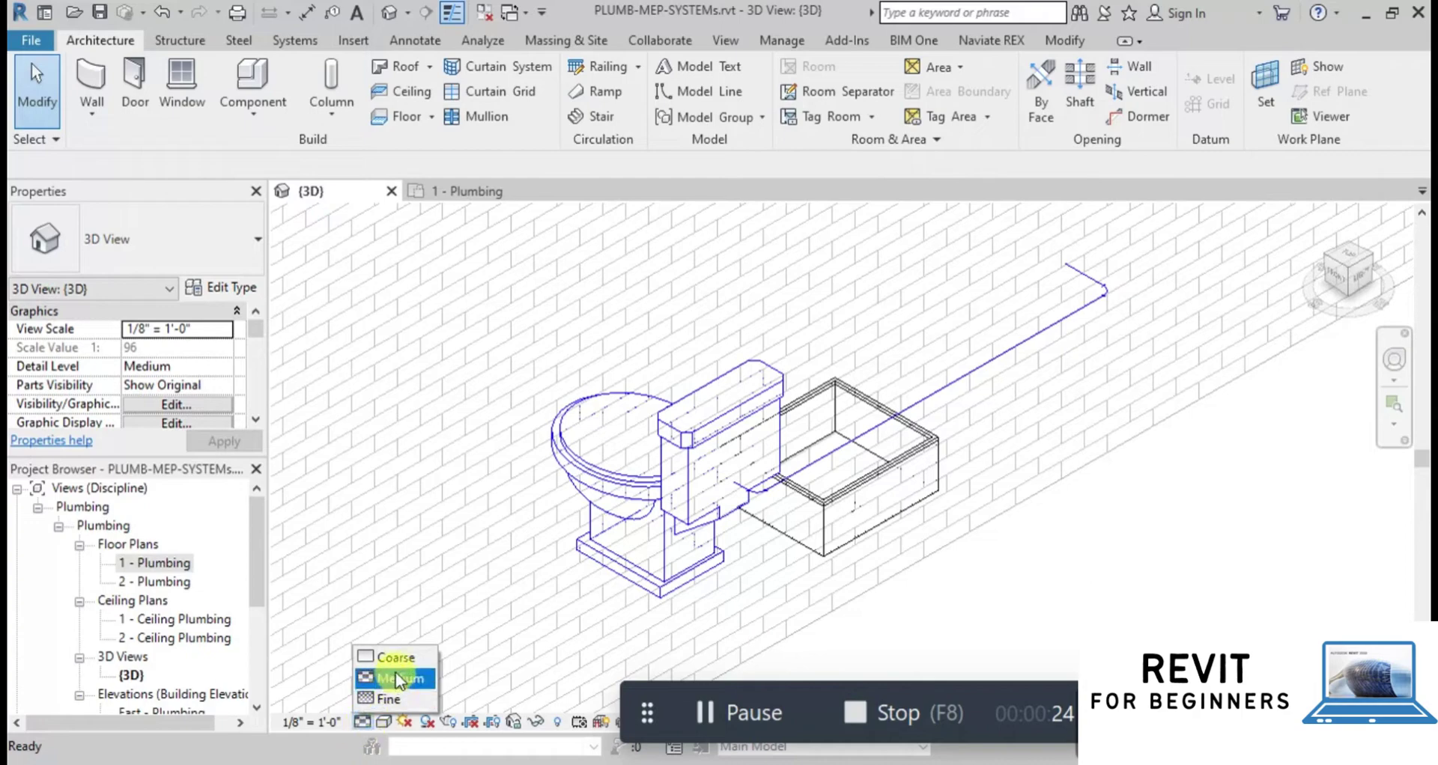
click(397, 658)
click(362, 723)
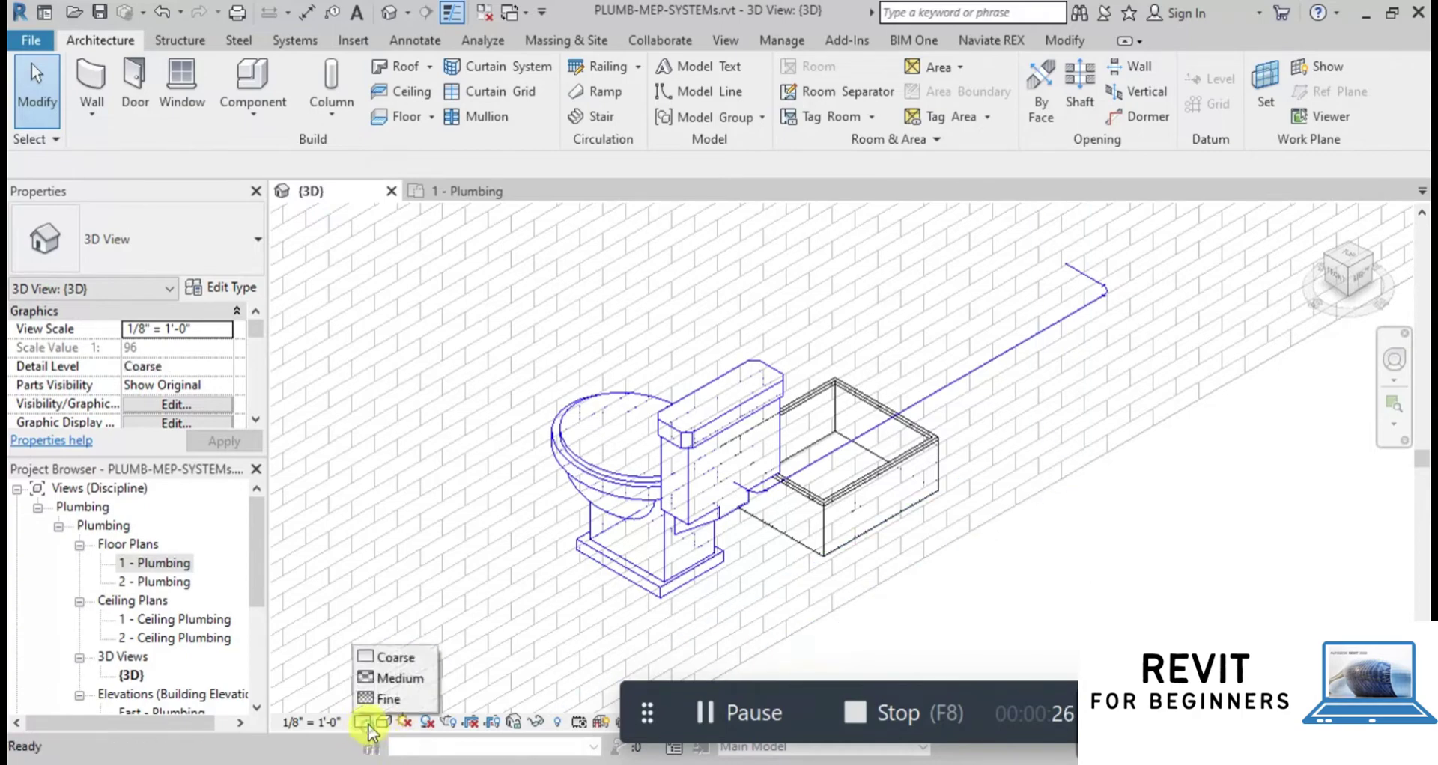
click(379, 704)
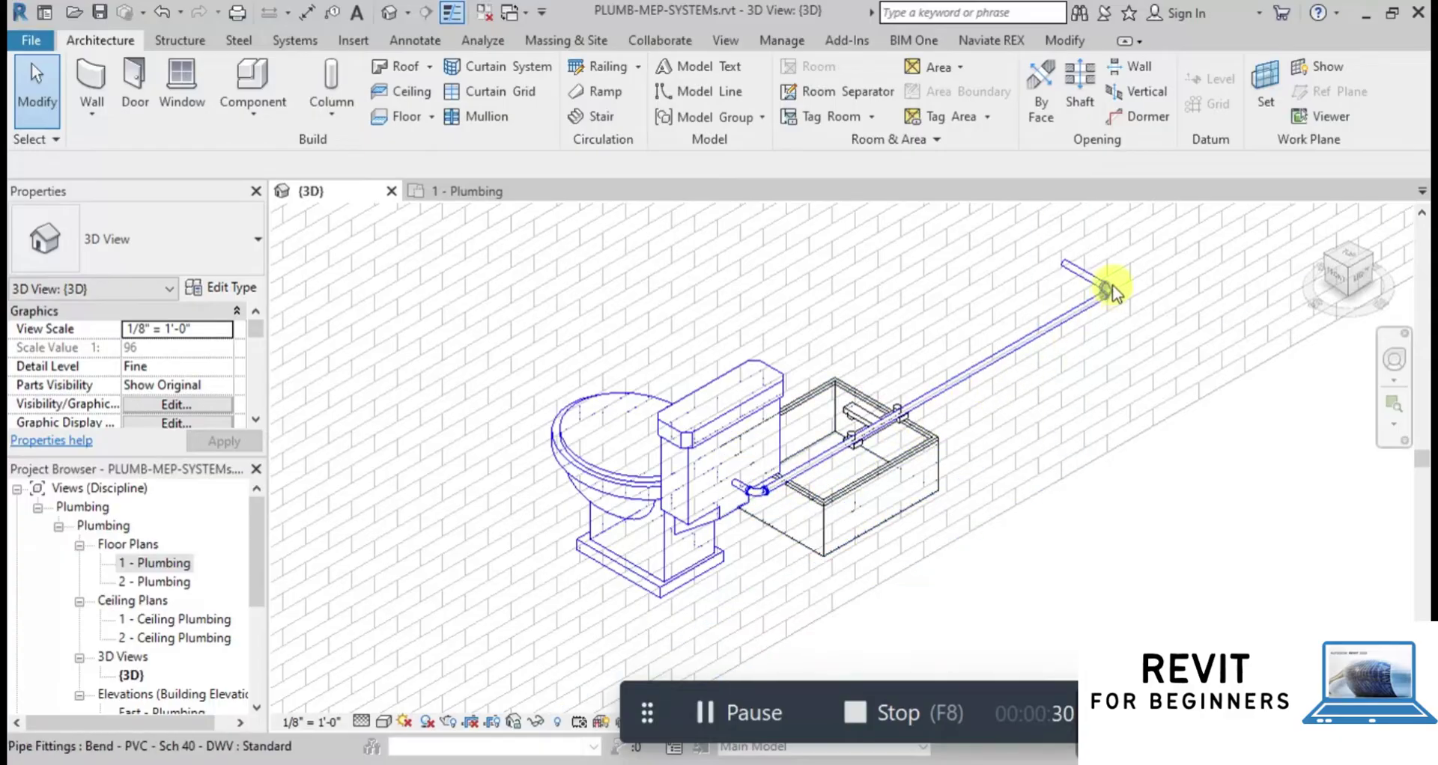
Raise the work sink to a 2' 0" offset and return to the 1 - Plumbing plan.
click(884, 490)
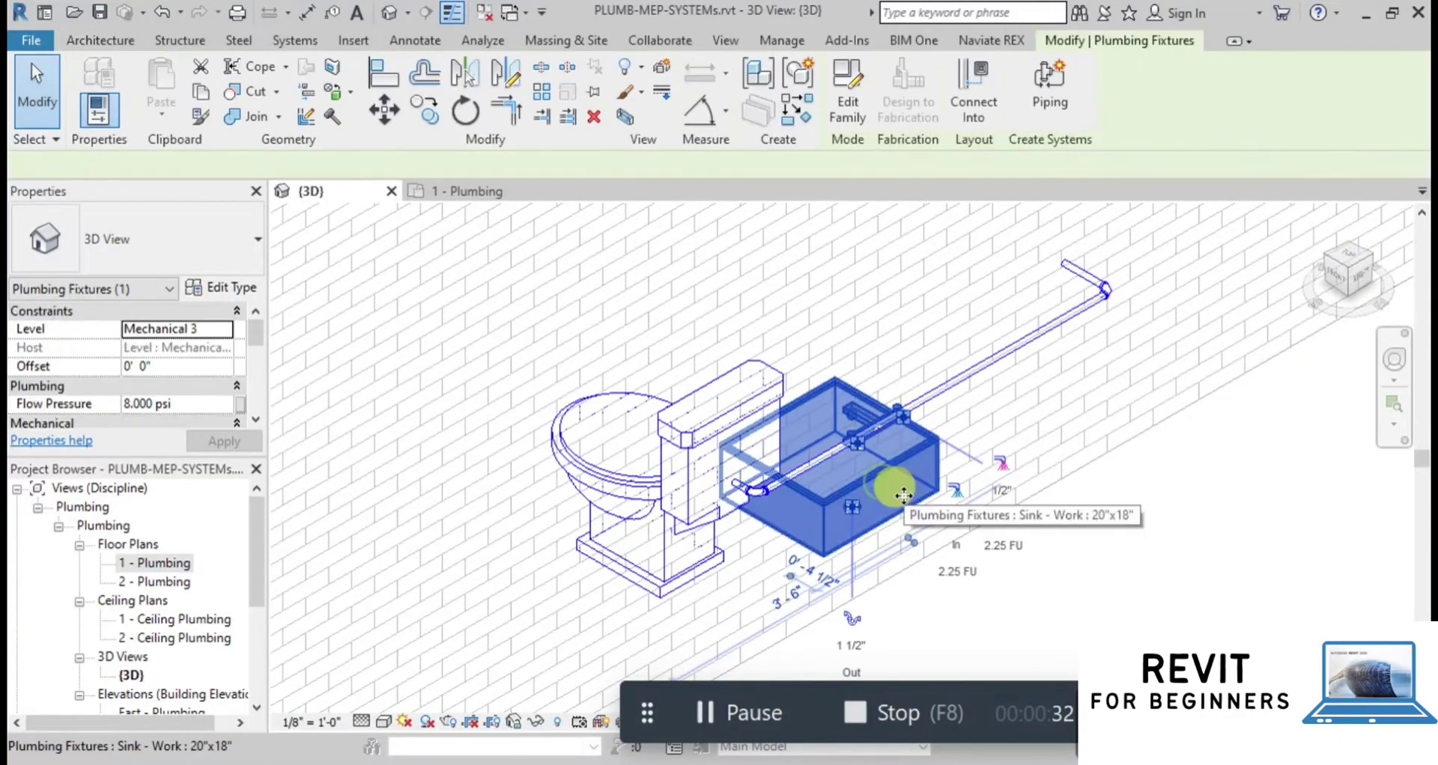
click(161, 366)
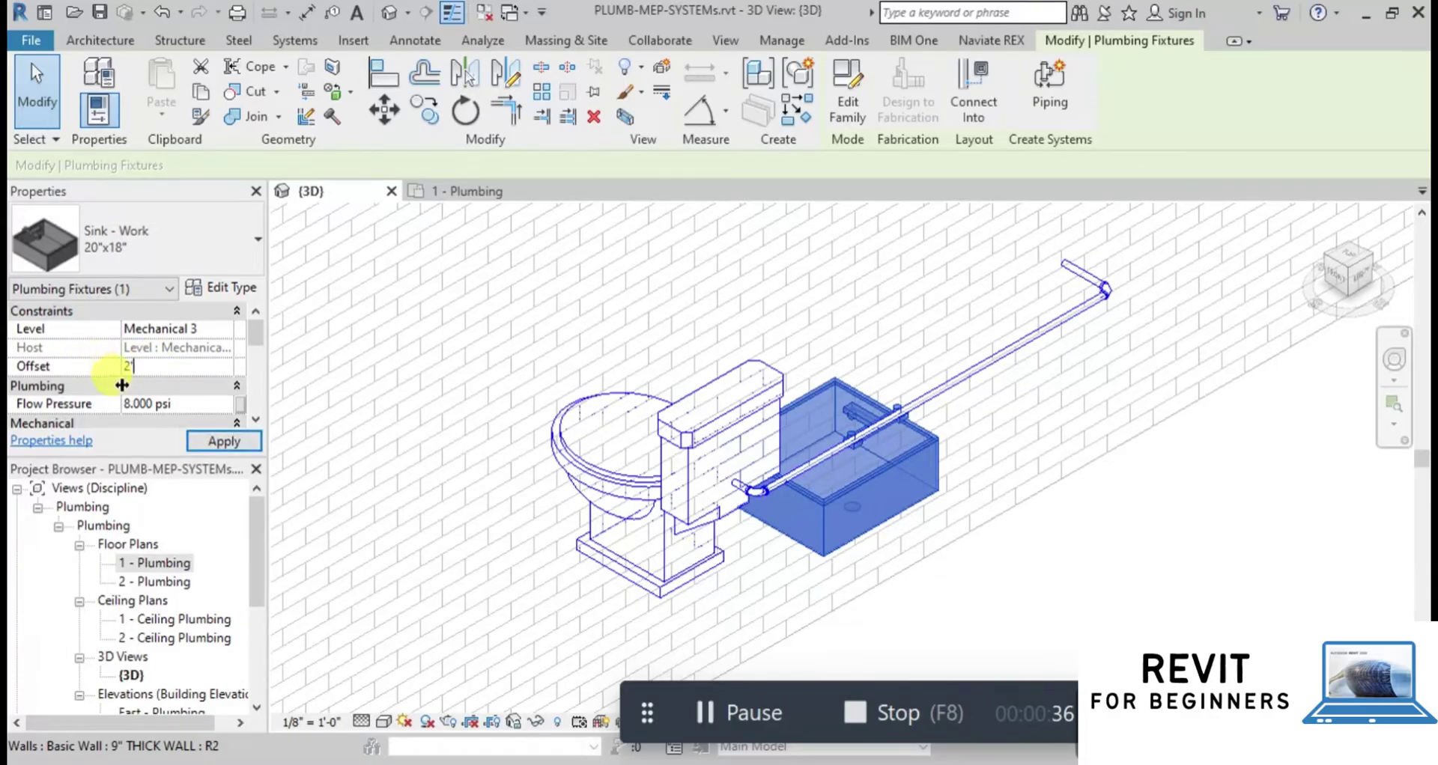
click(225, 442)
key(Escape)
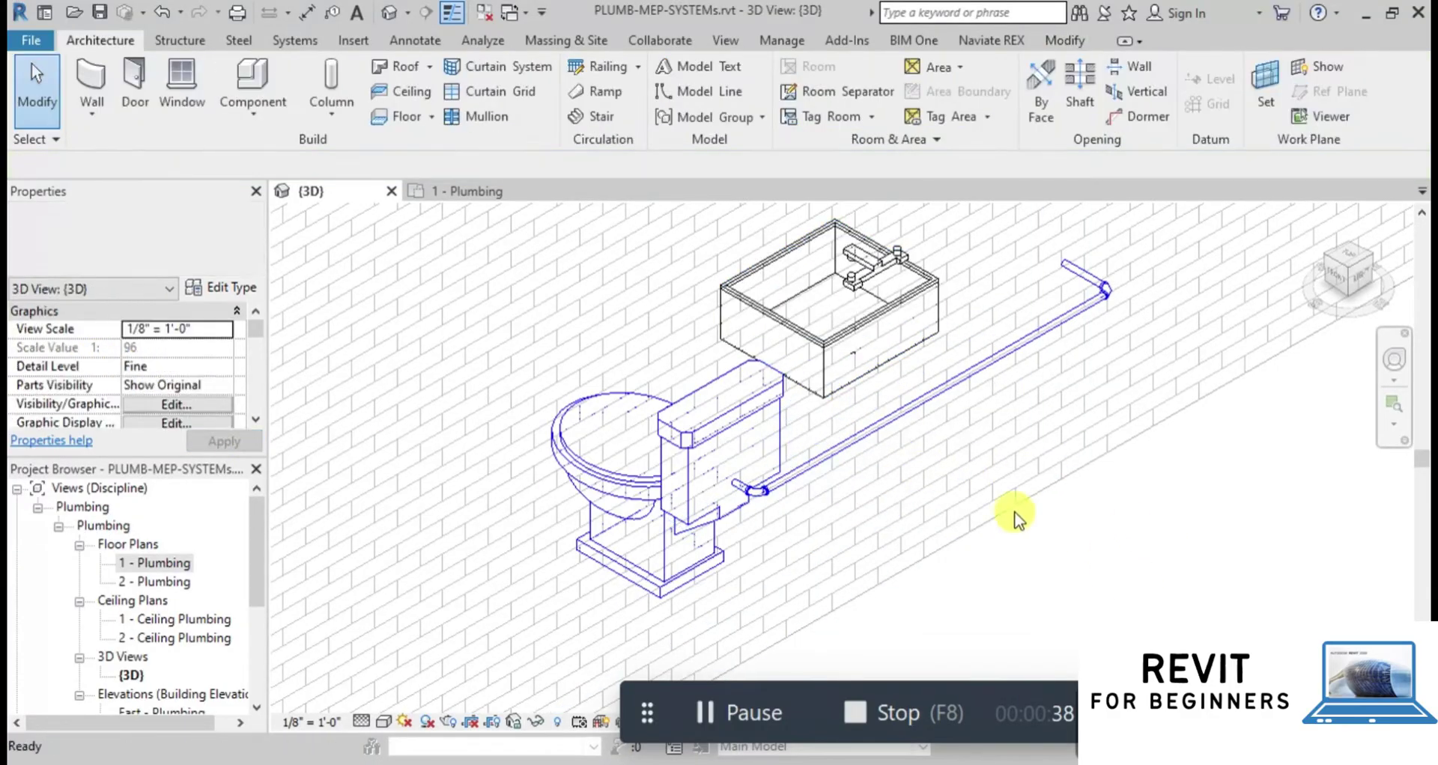
click(471, 192)
Tee a pipe from the sink's 1/2" inlet into the adjacent vertical pipe and check it in {3D}.
scroll(793, 454, up, 3)
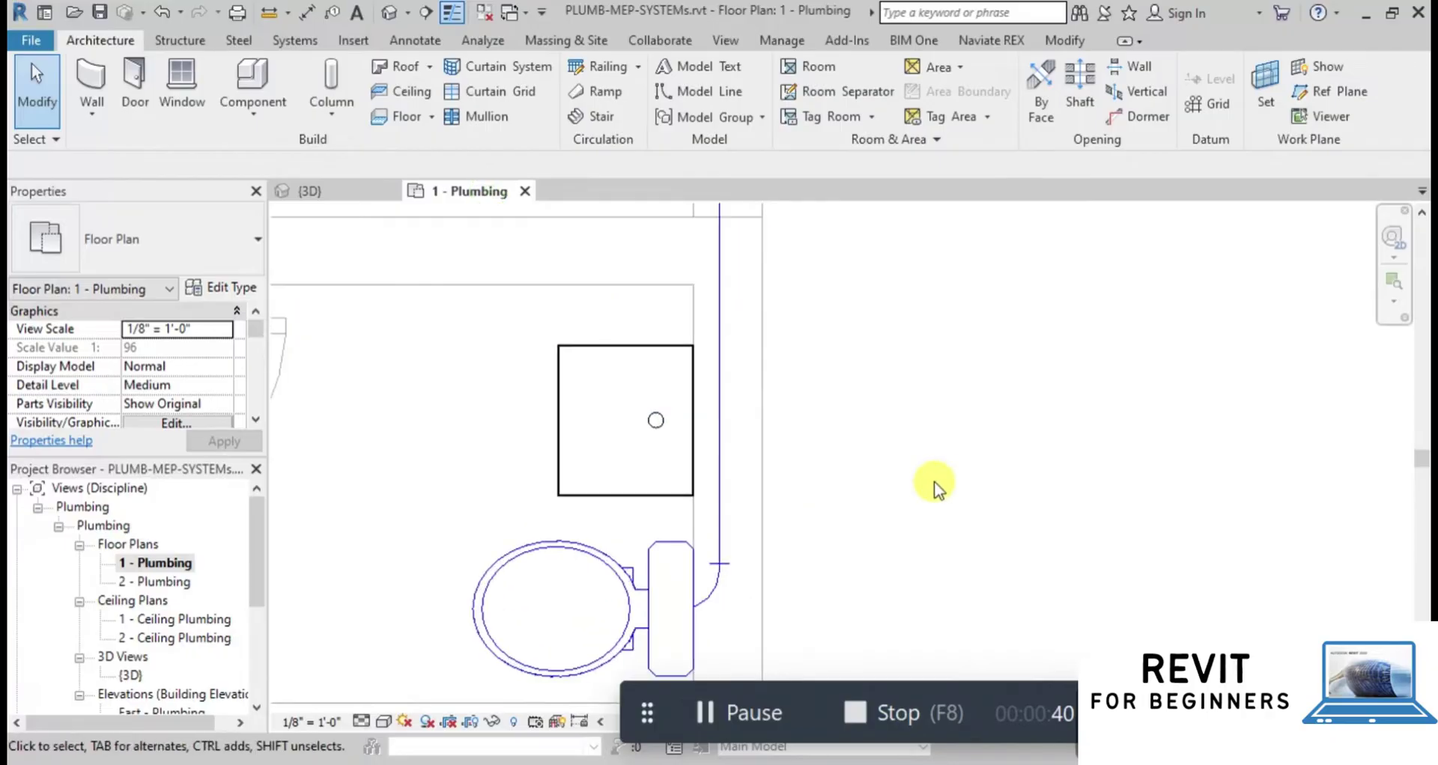
click(608, 495)
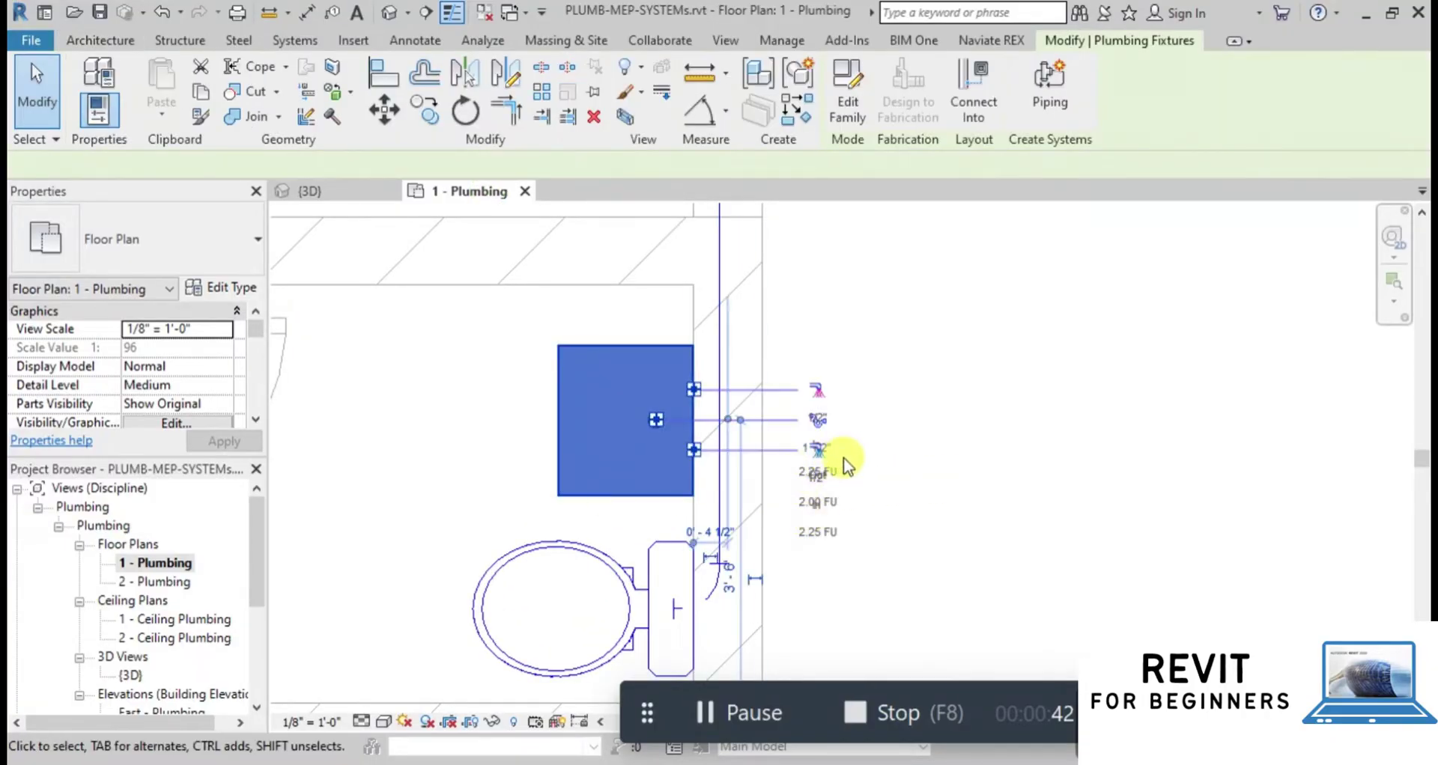
scroll(844, 457, up, 5)
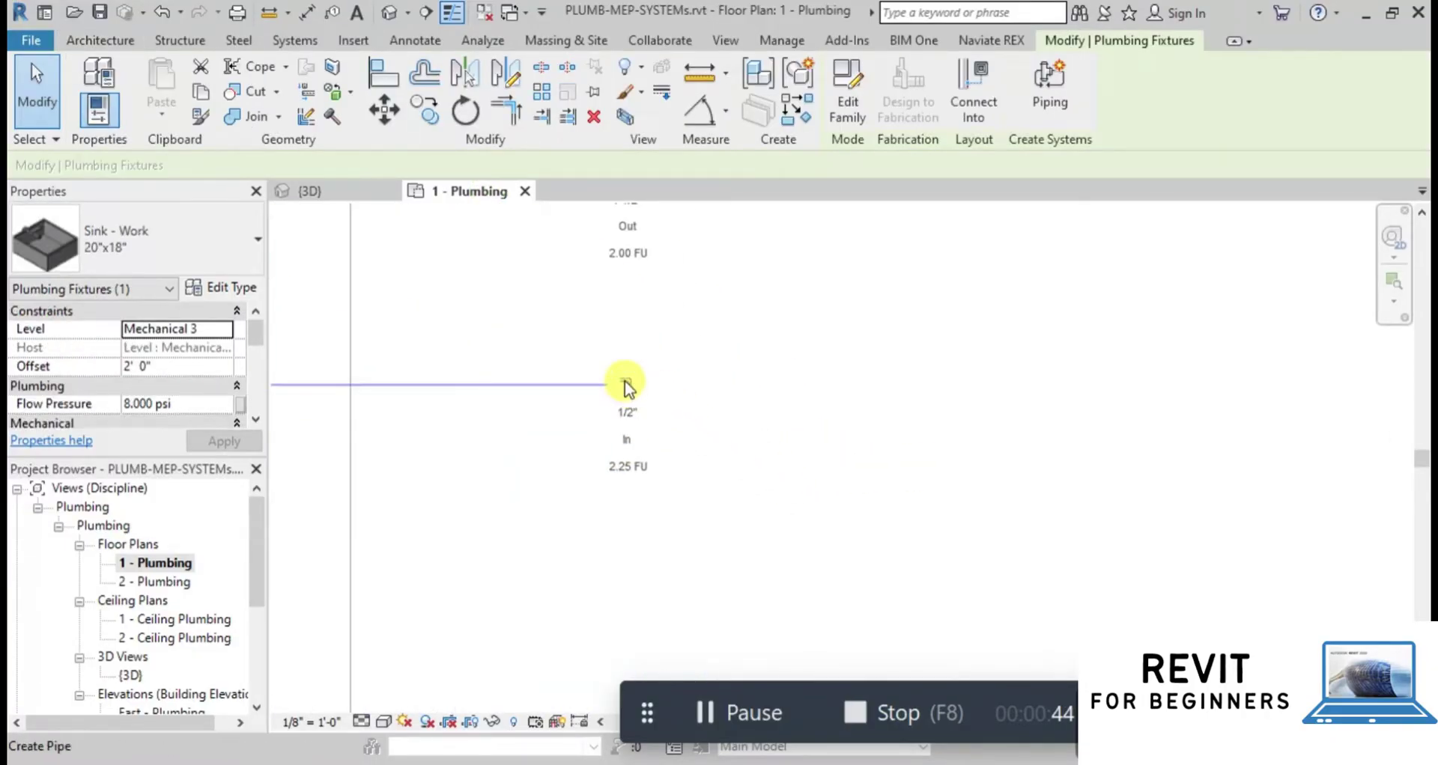
click(626, 380)
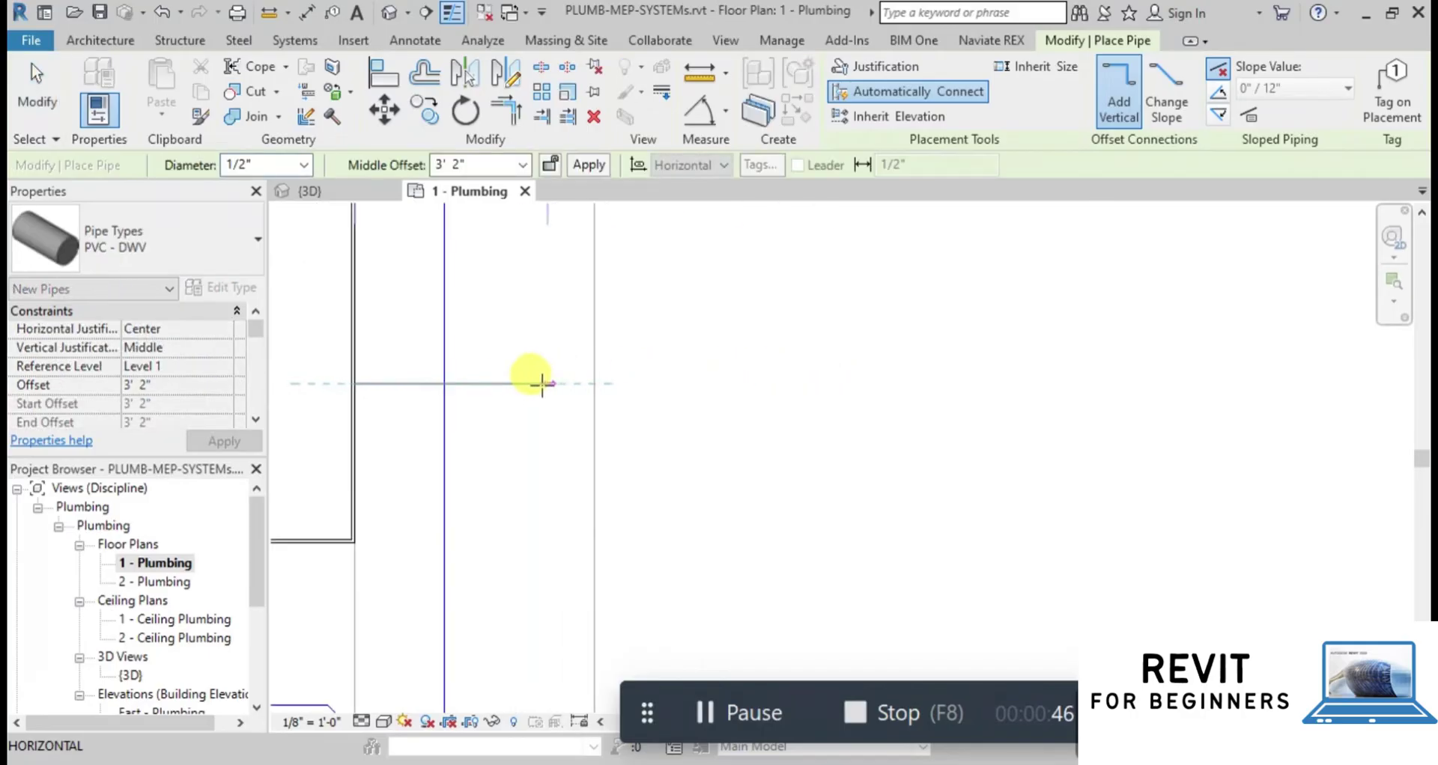
click(440, 383)
key(Escape)
key(Escape)
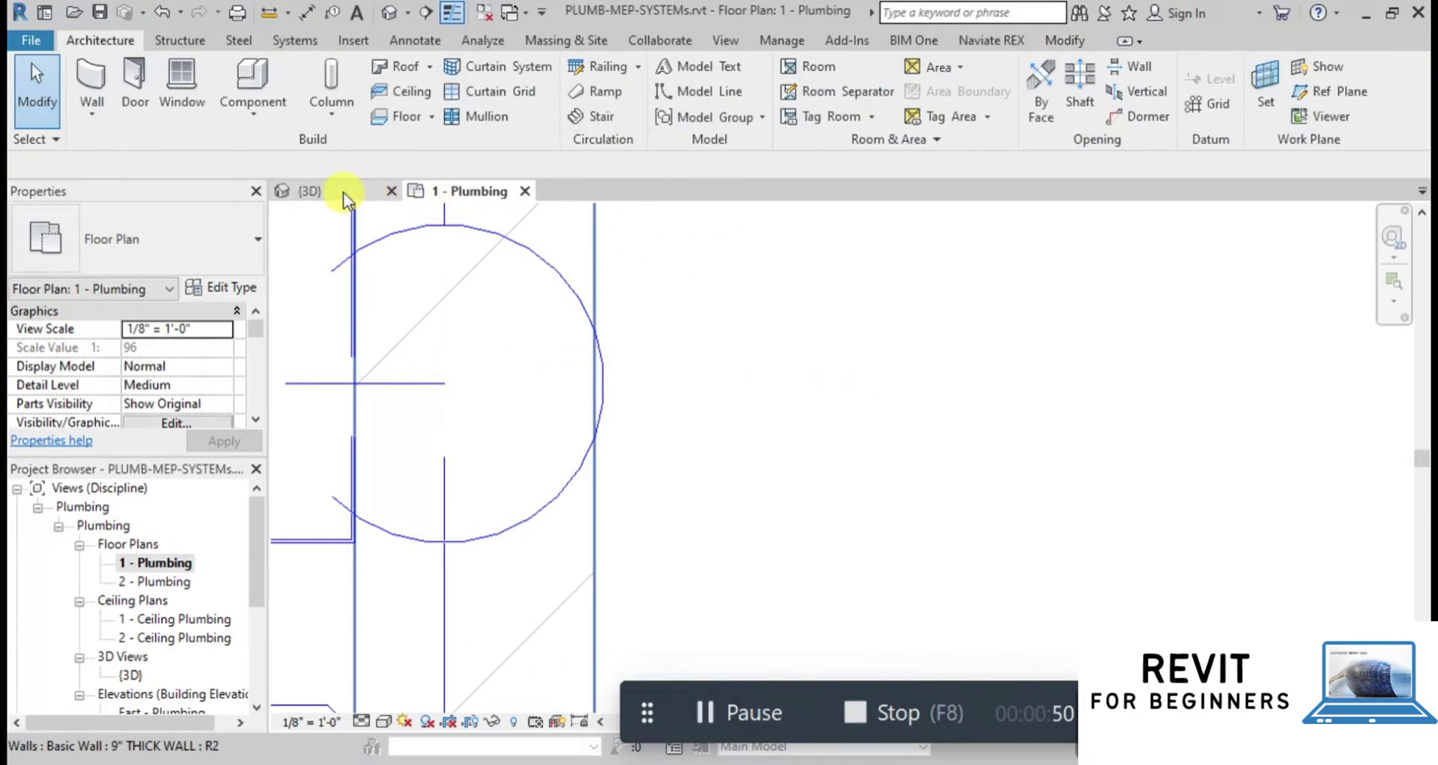
click(343, 191)
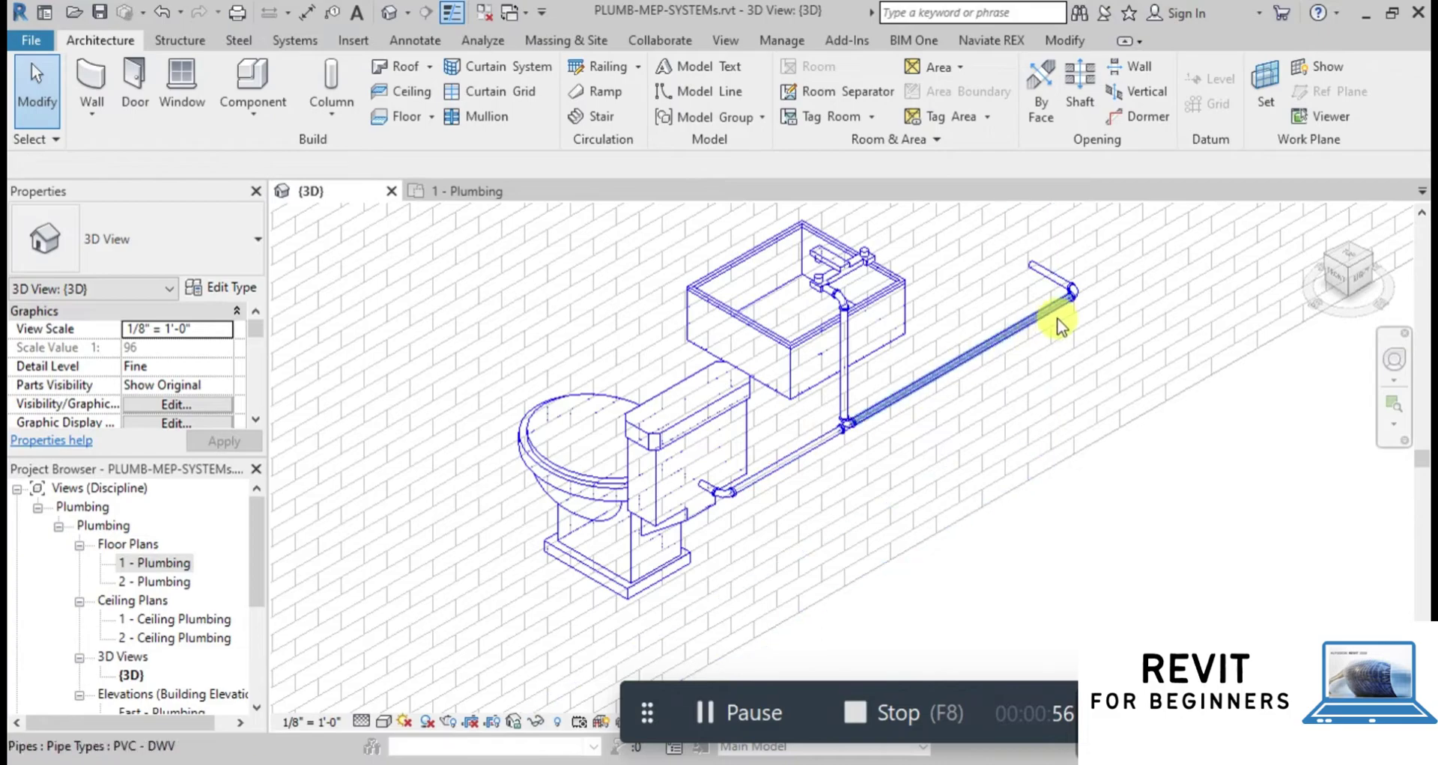
scroll(1049, 546, down, 5)
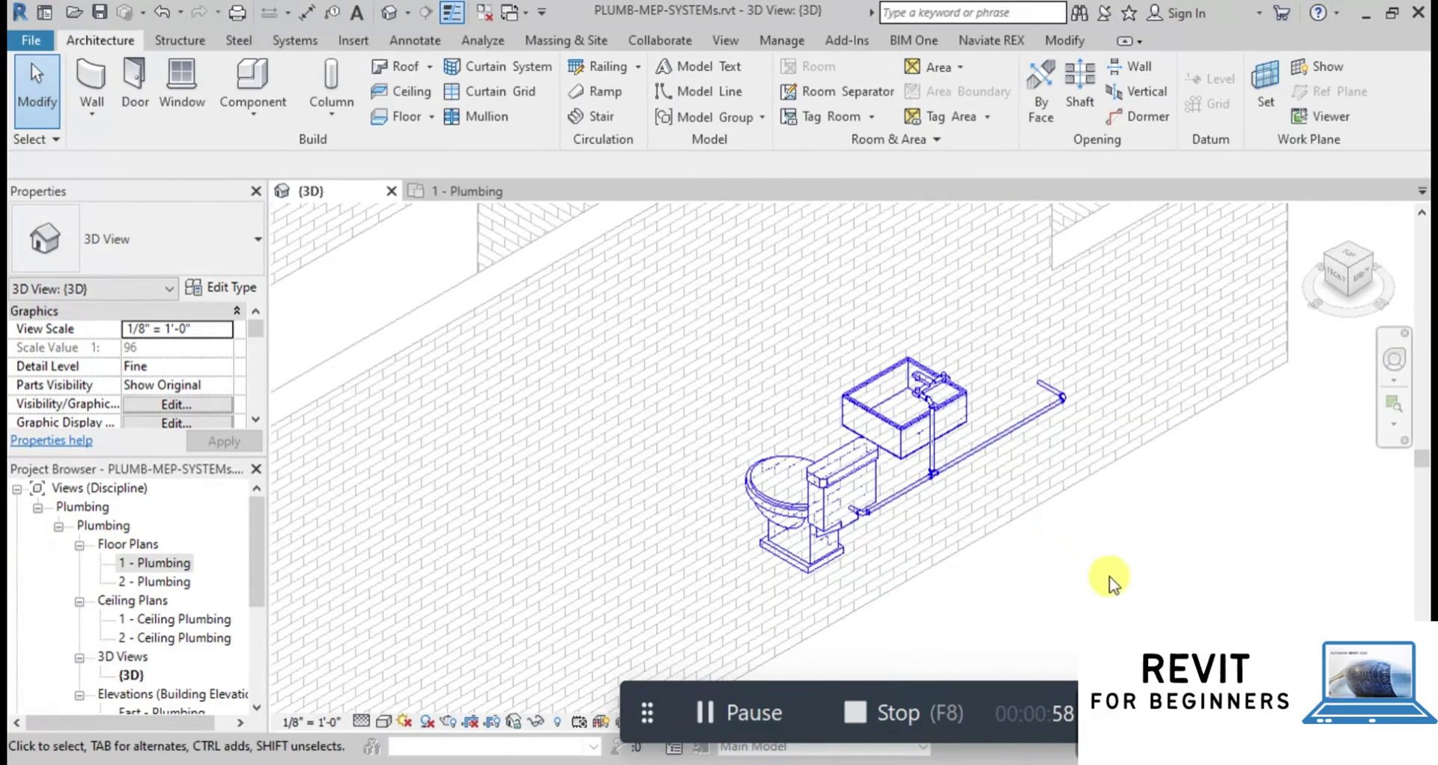
Return to the 1 - Plumbing floor plan and select the work sink.
click(476, 191)
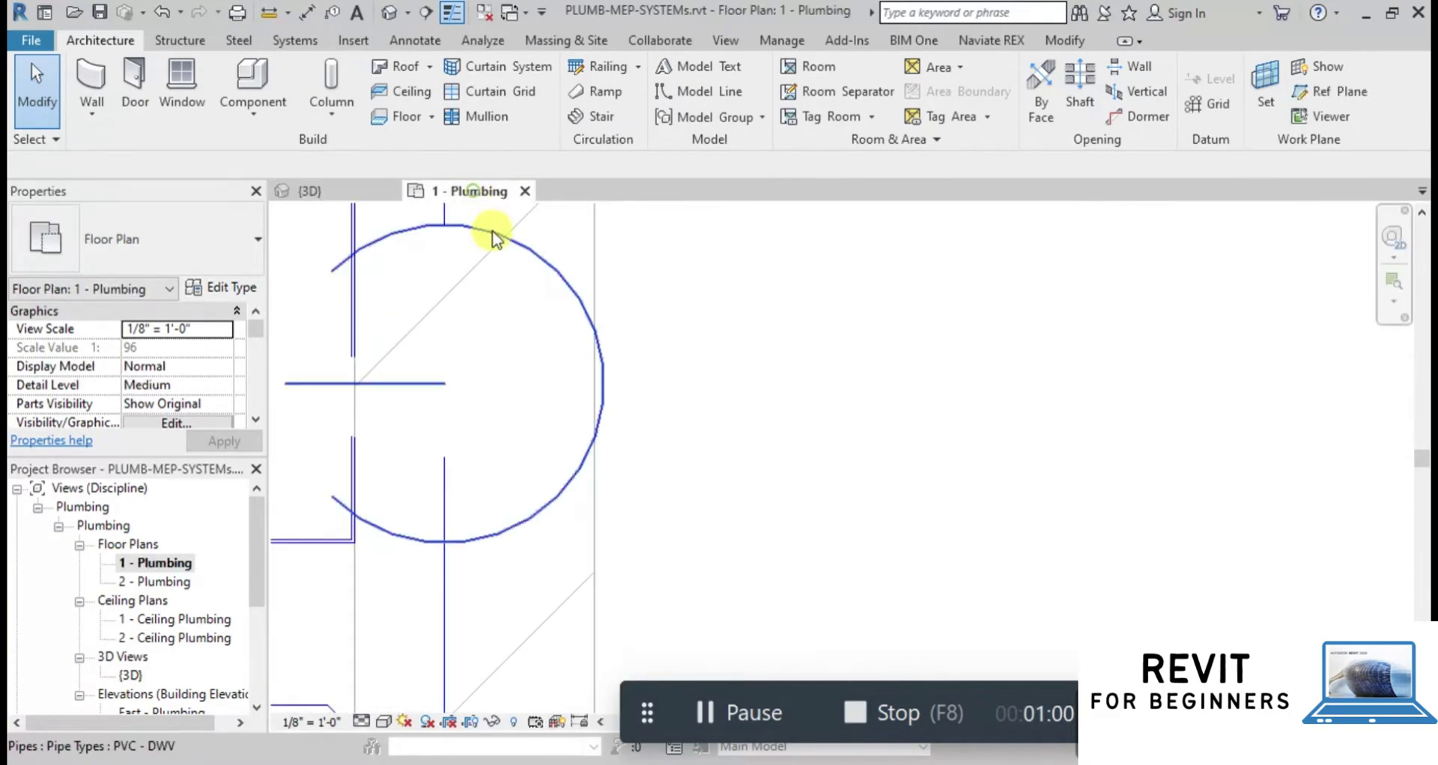
scroll(860, 469, down, 3)
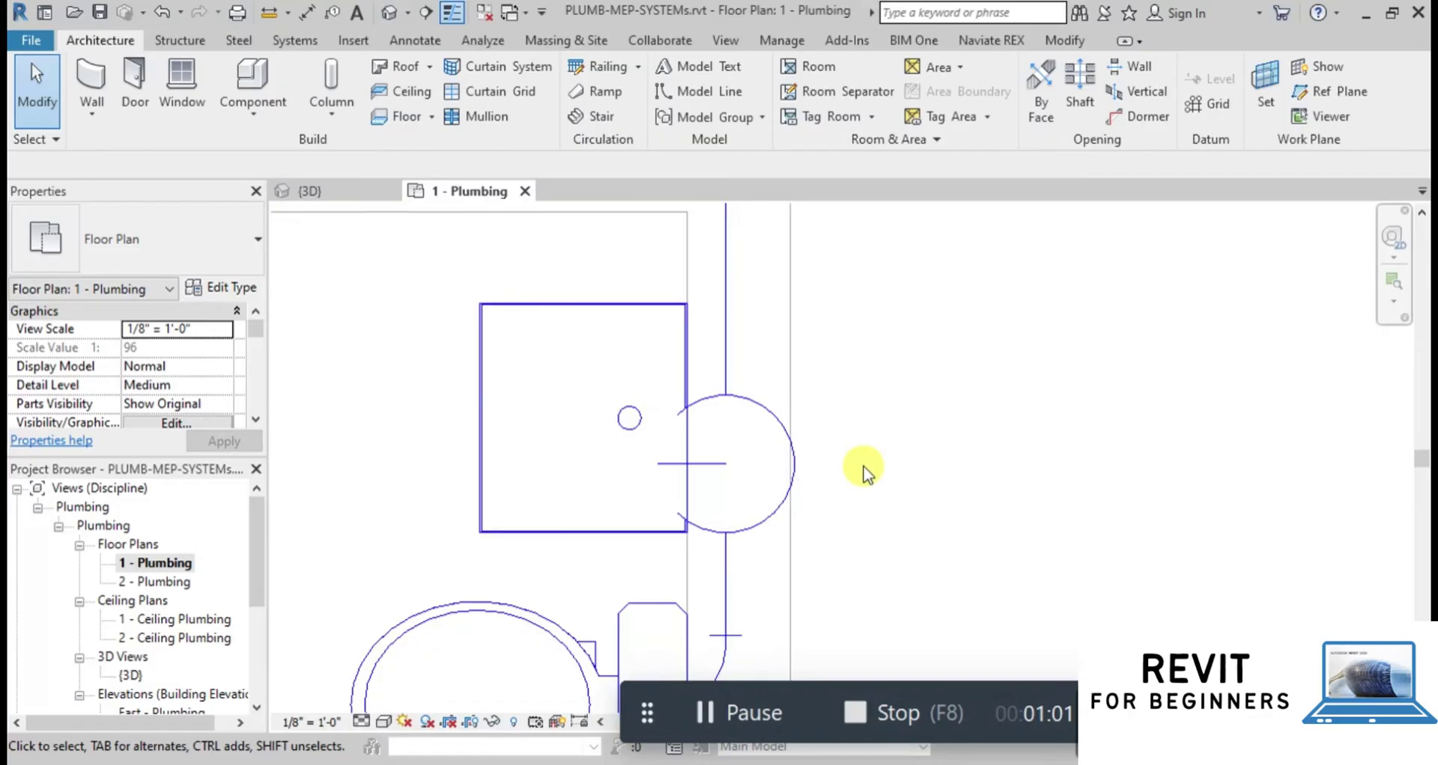
click(589, 310)
scroll(897, 383, up, 2)
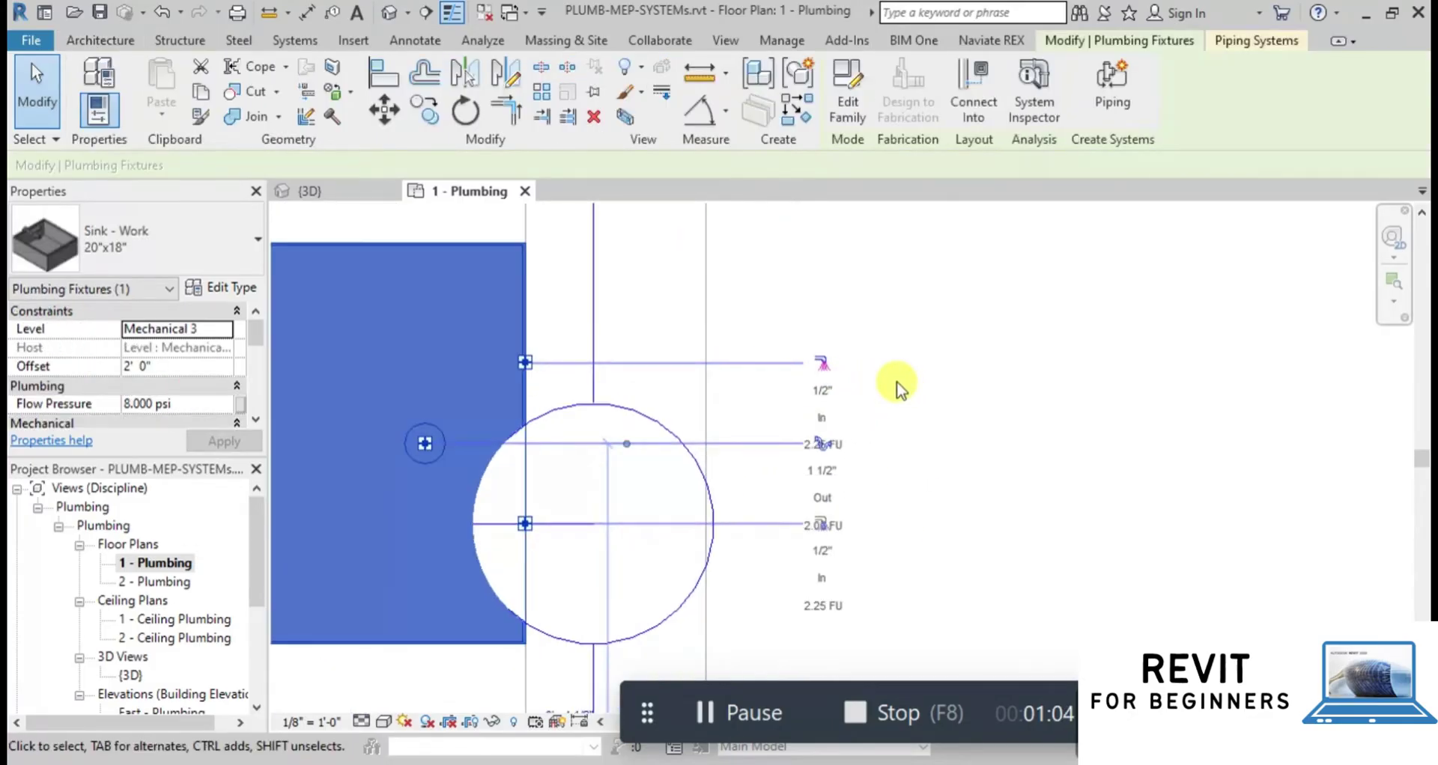
Run a 1/2" pipe from the sink's other inlet to the wall, up the riser, with a short horizontal end.
click(822, 362)
scroll(827, 404, down, 5)
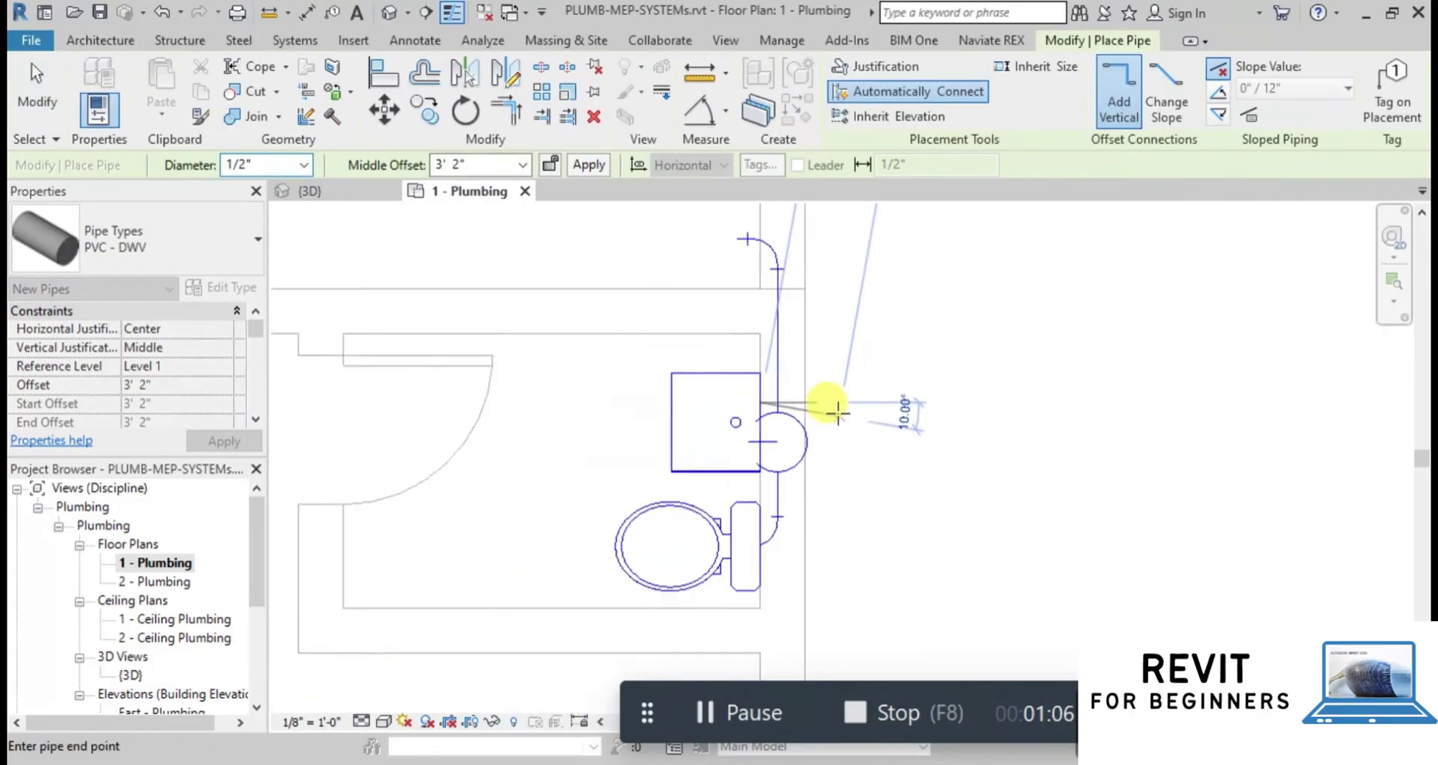
scroll(799, 344, up, 5)
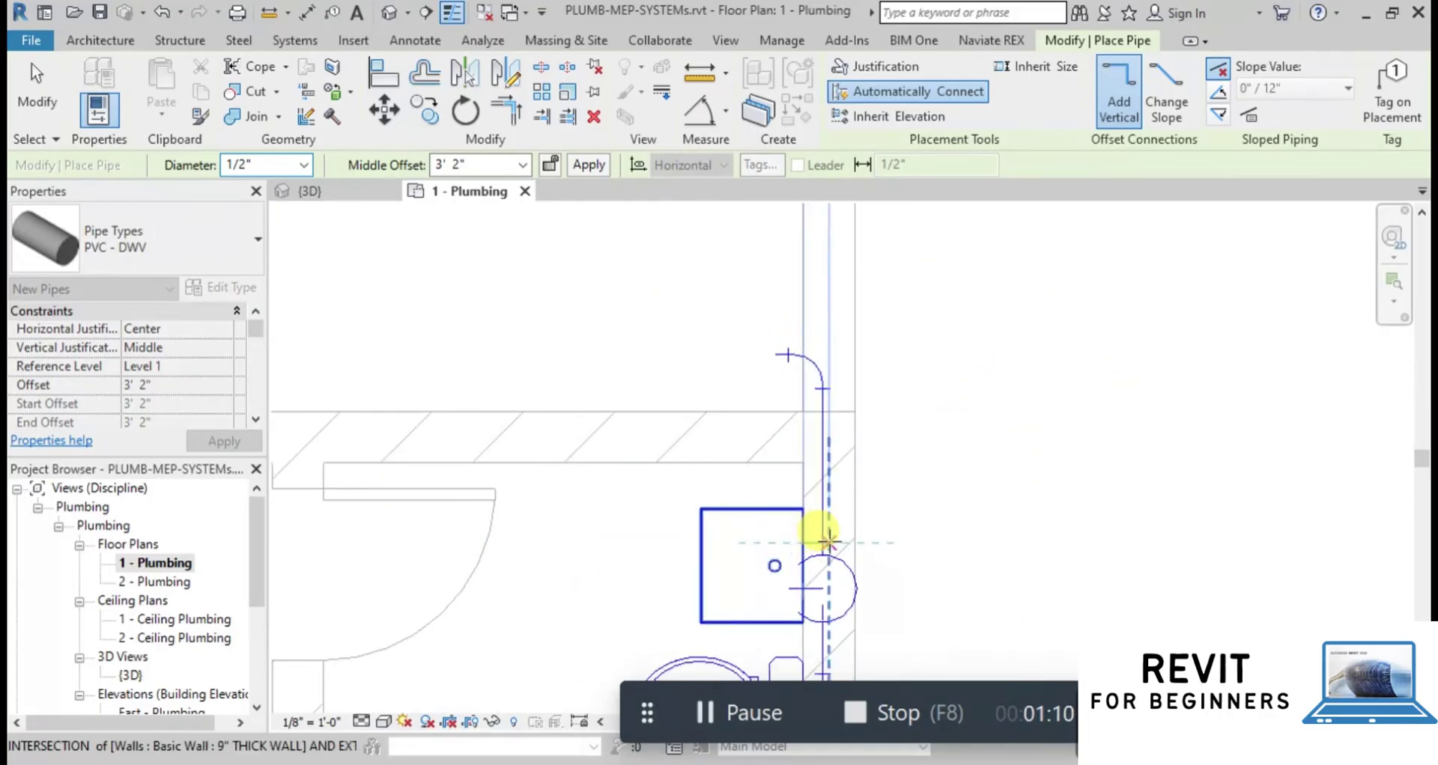
click(829, 539)
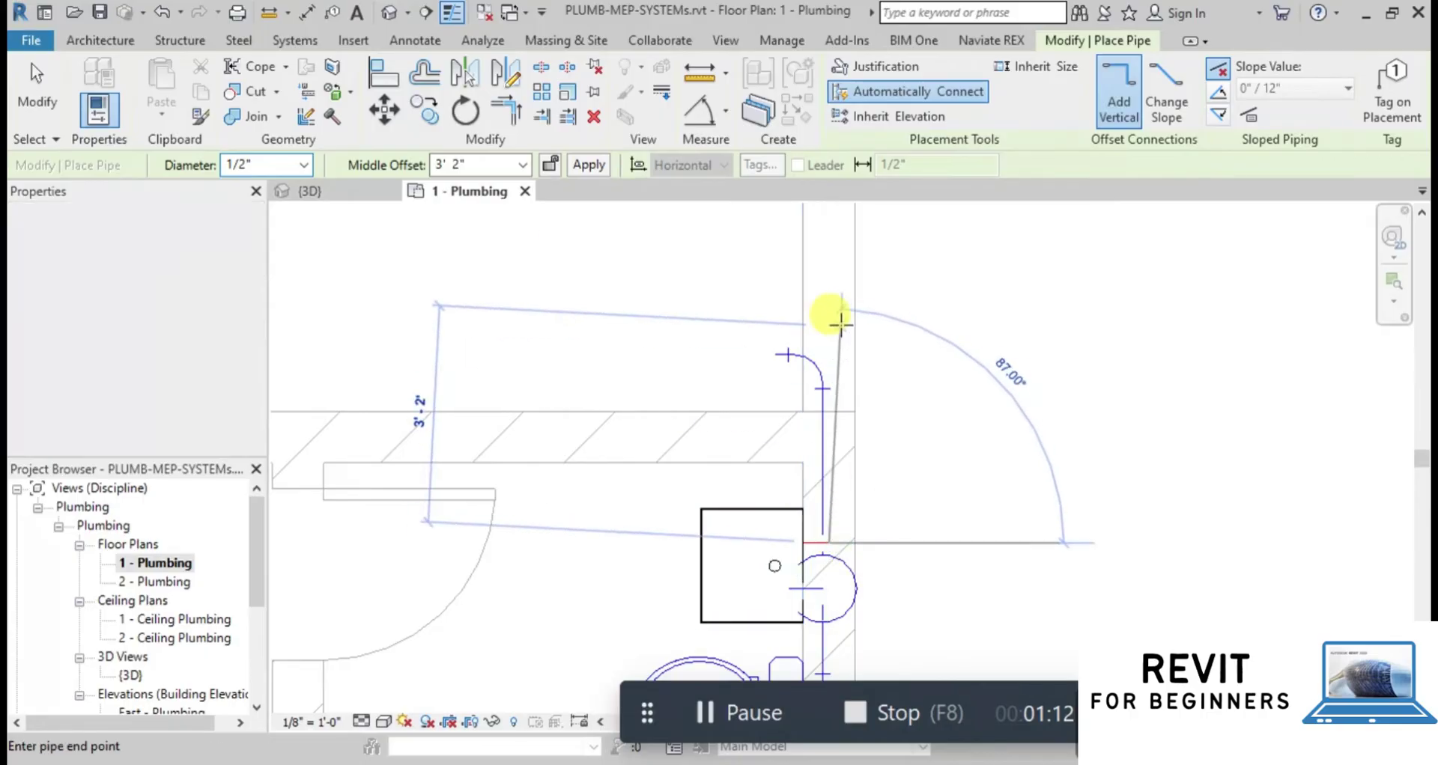
click(818, 330)
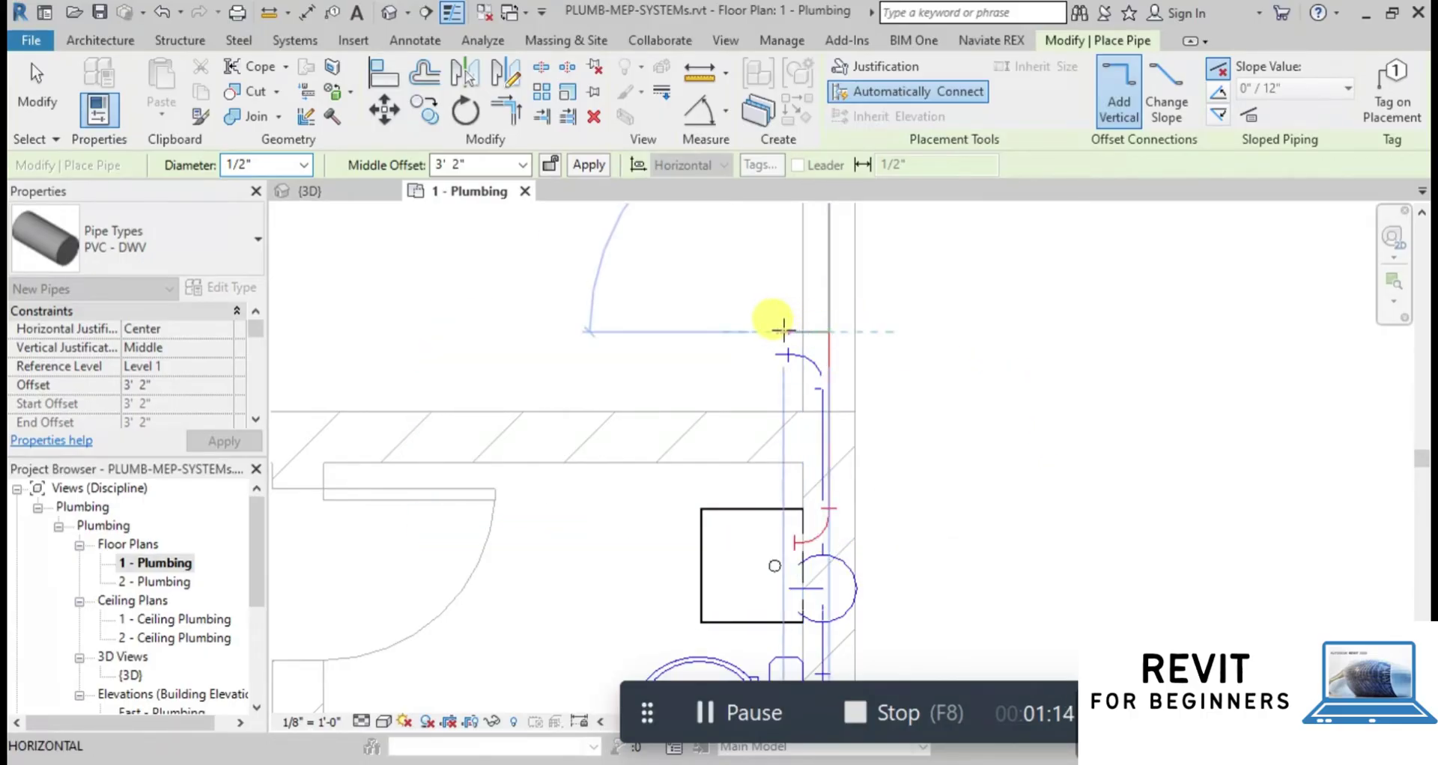
click(779, 331)
key(Escape)
key(Escape)
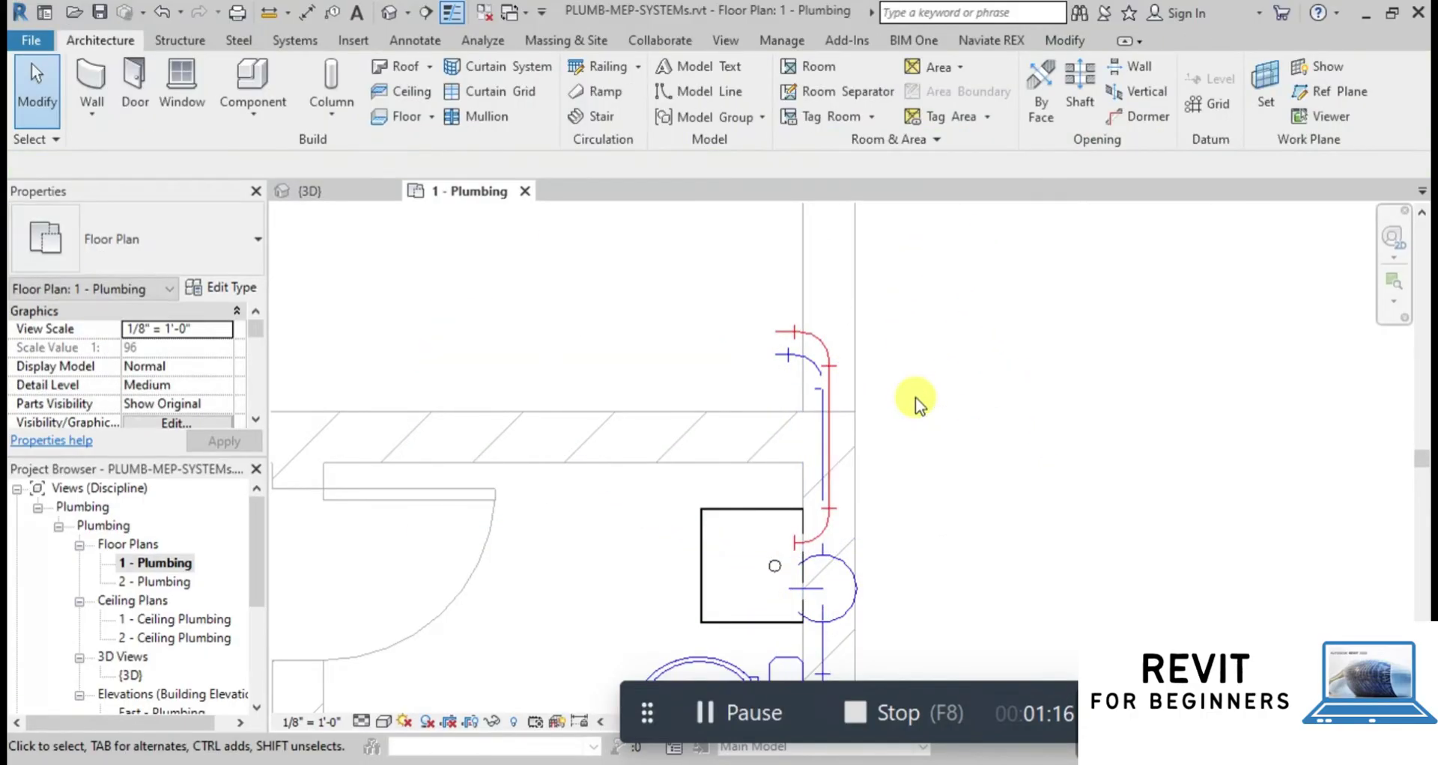
click(313, 192)
scroll(748, 529, up, 3)
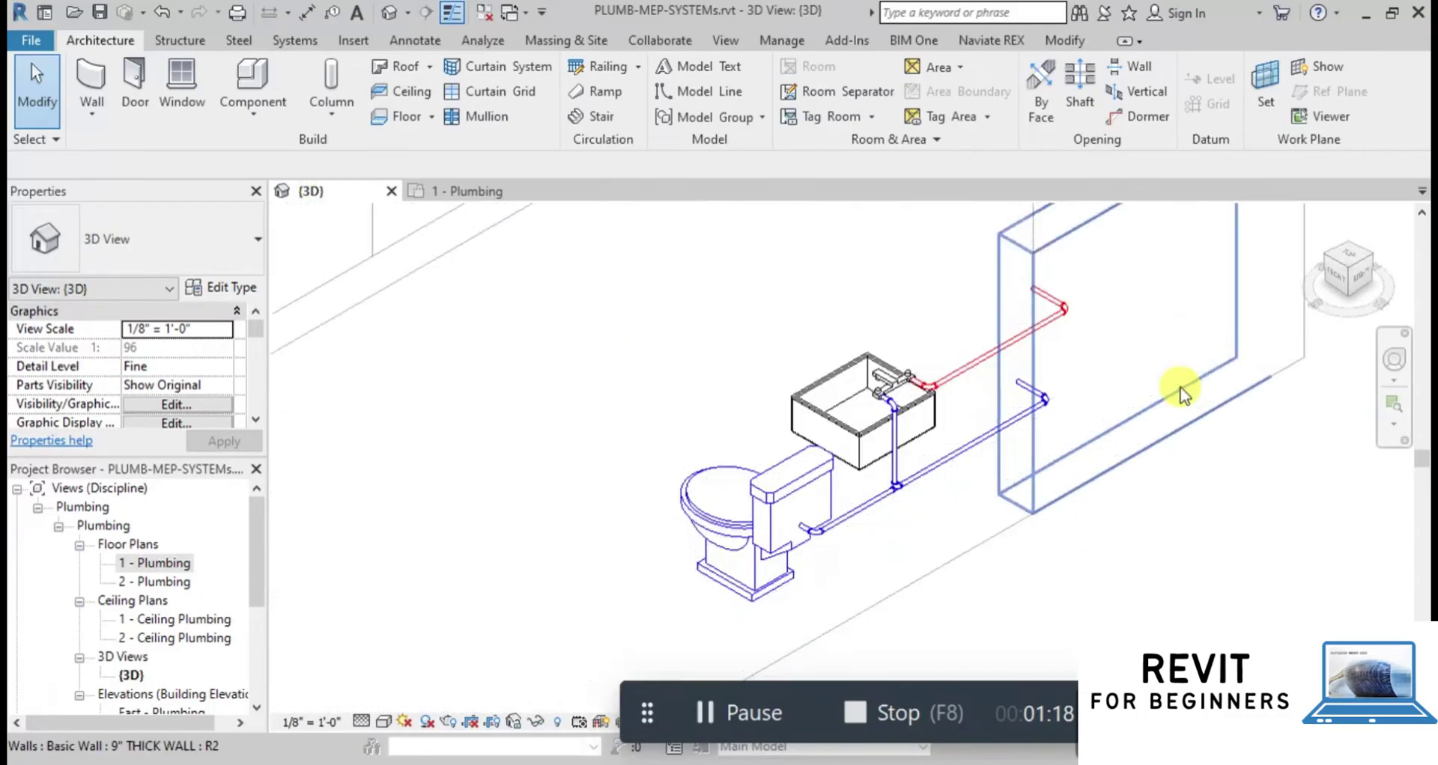
scroll(1181, 394, up, 2)
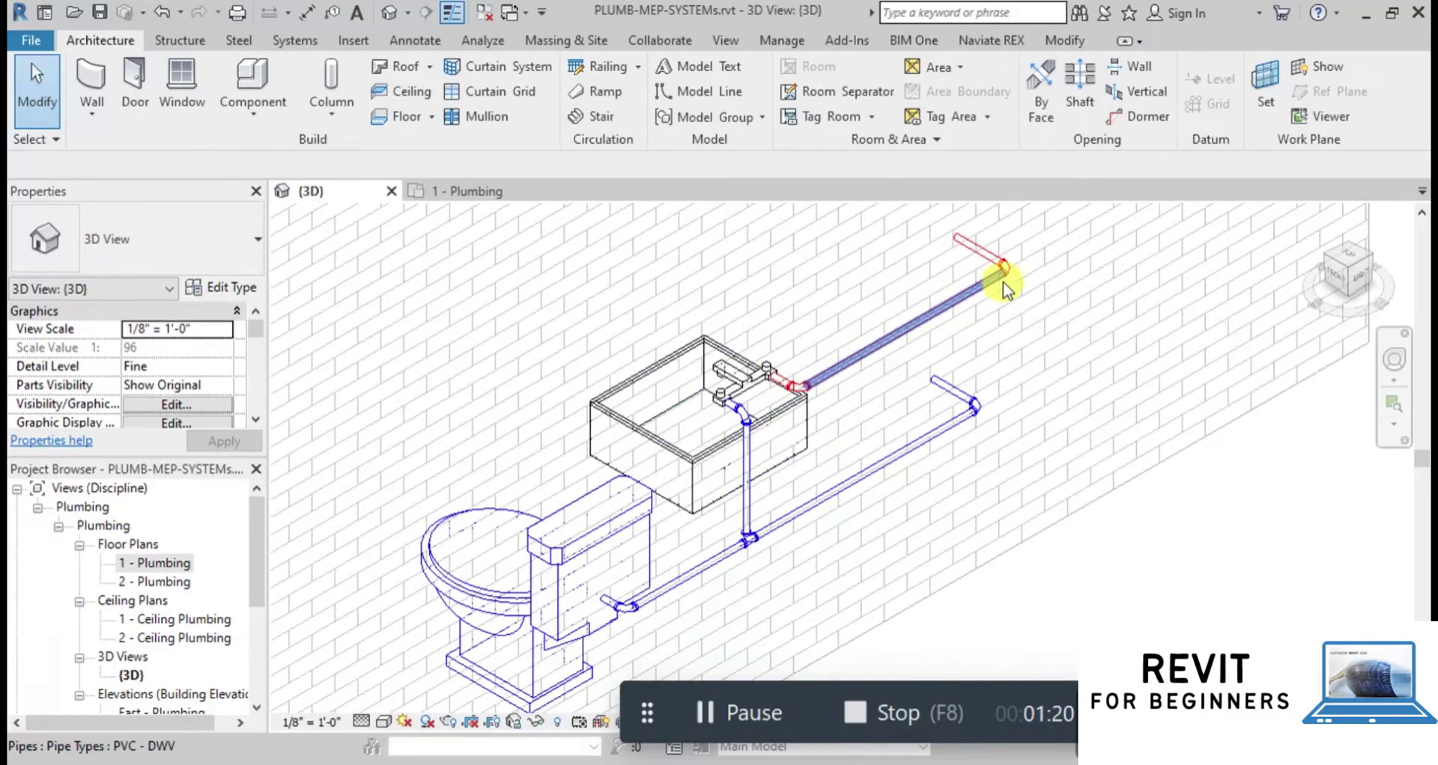
scroll(898, 337, down, 4)
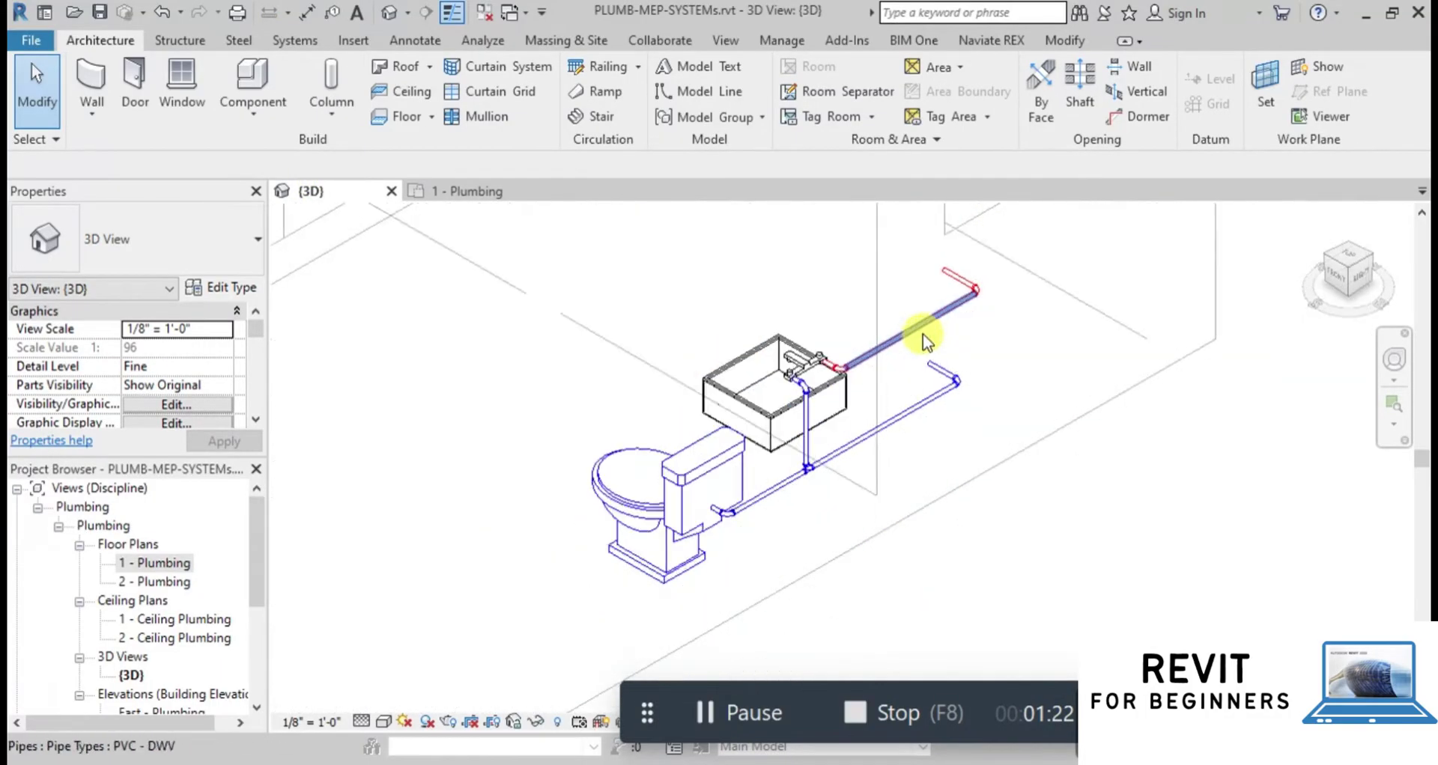
scroll(829, 545, down, 4)
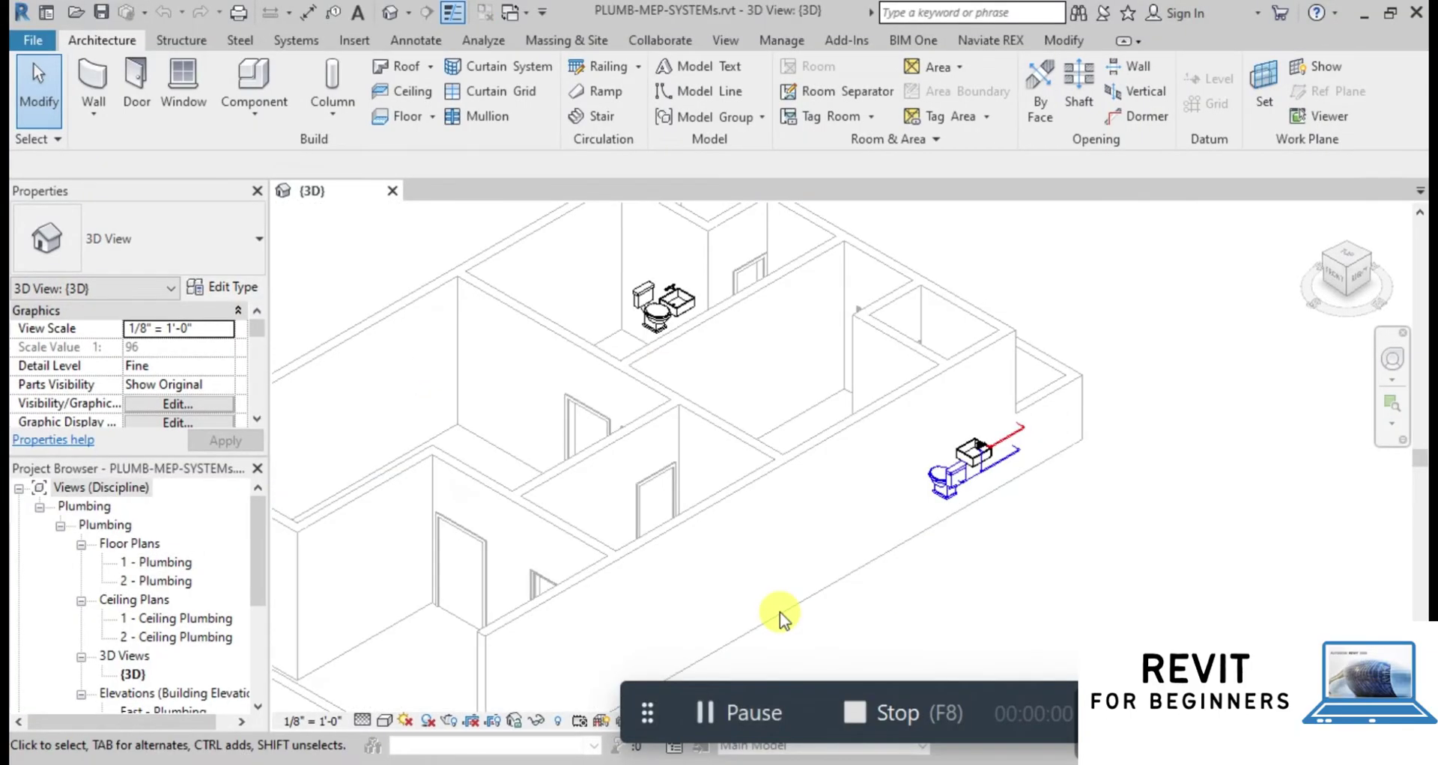
scroll(973, 462, up, 6)
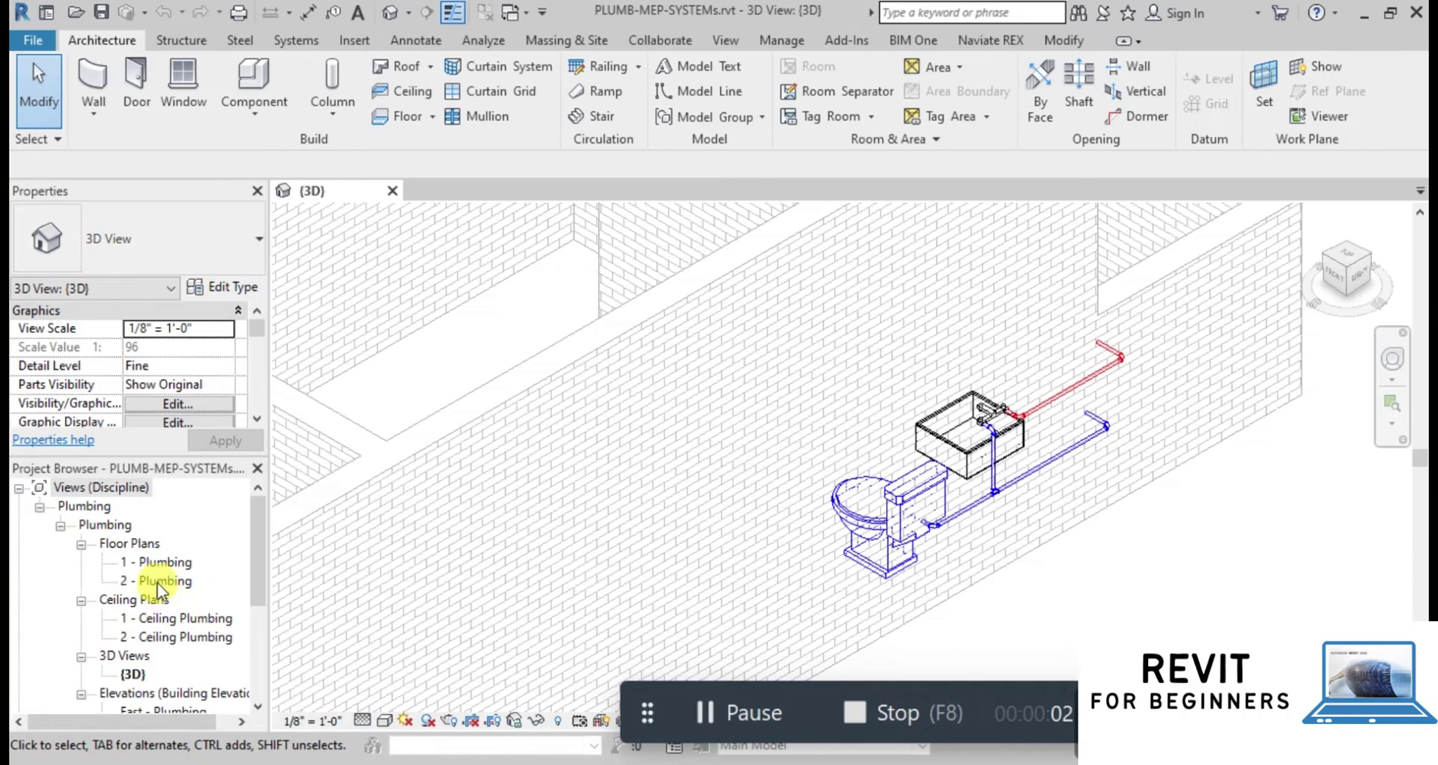
Set the 1 - Plumbing plan's View Range Bottom and View Depth levels to Unlimited.
double_click(159, 563)
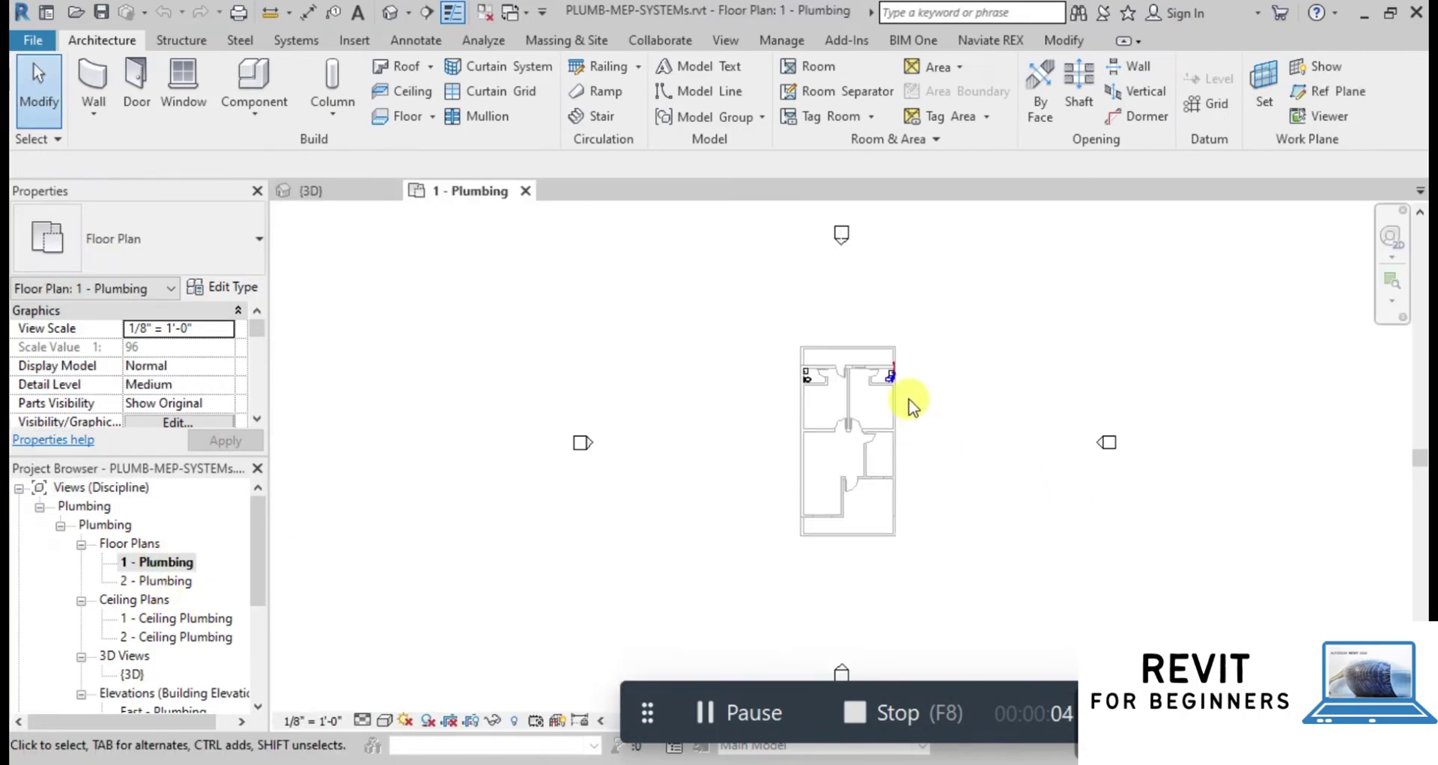
scroll(909, 399, up, 7)
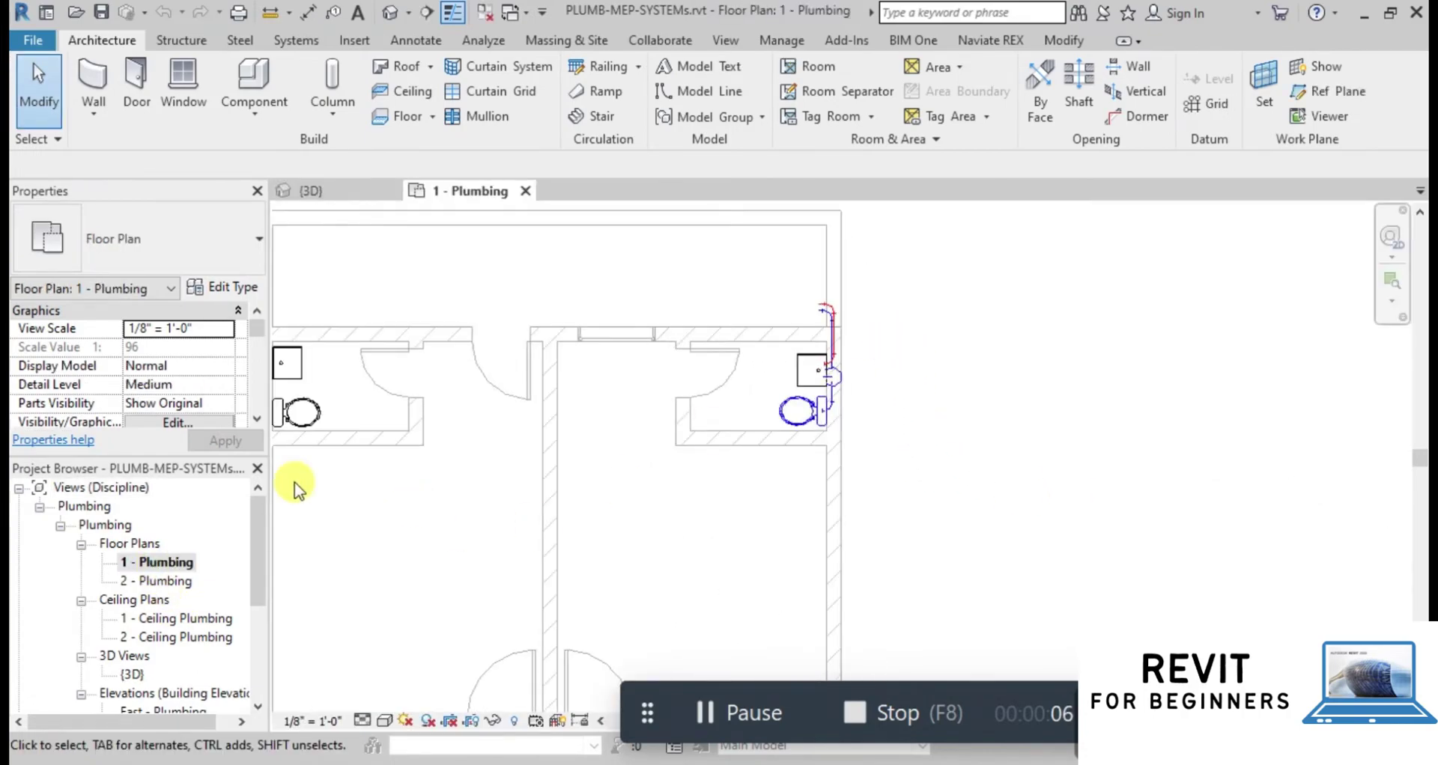
scroll(208, 363, down, 5)
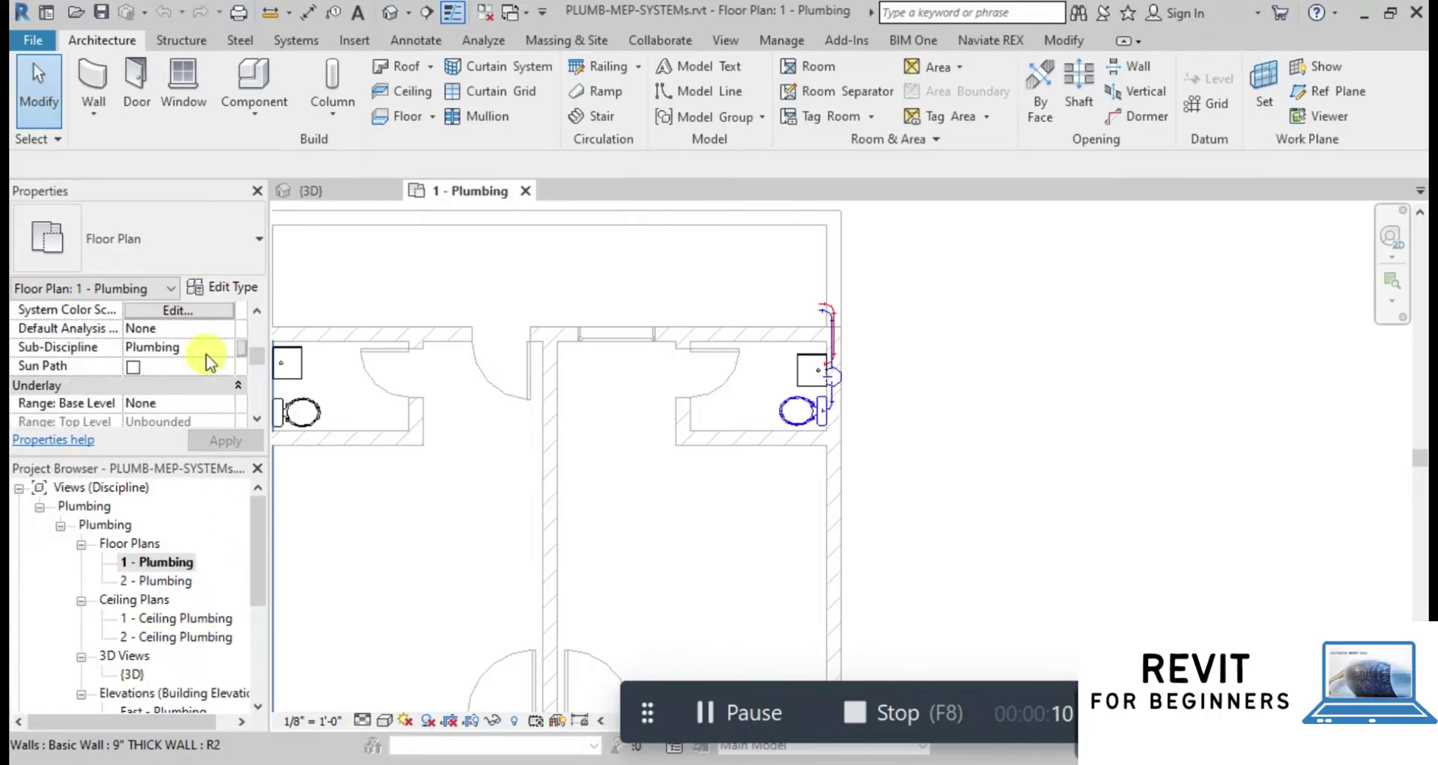
scroll(210, 363, down, 1)
scroll(208, 363, down, 2)
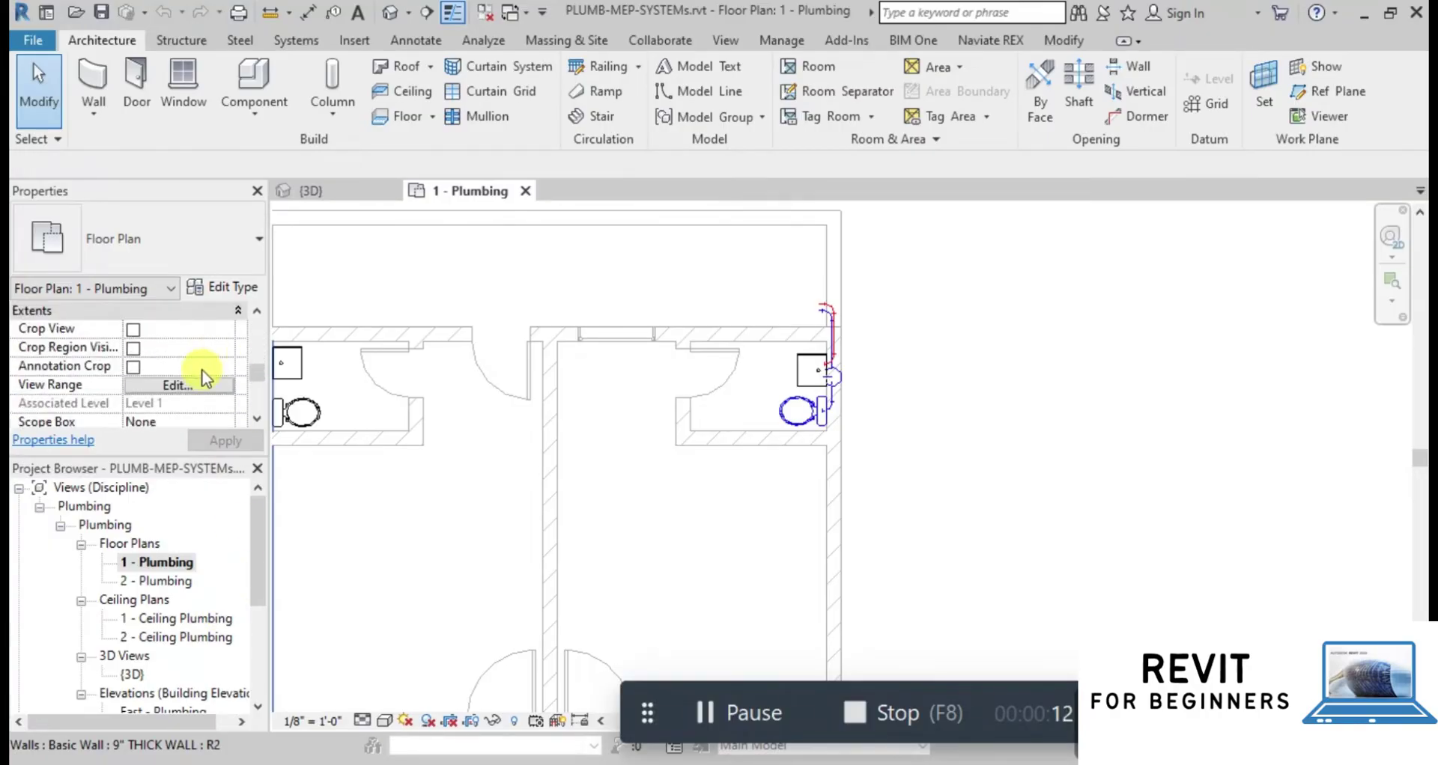
click(177, 386)
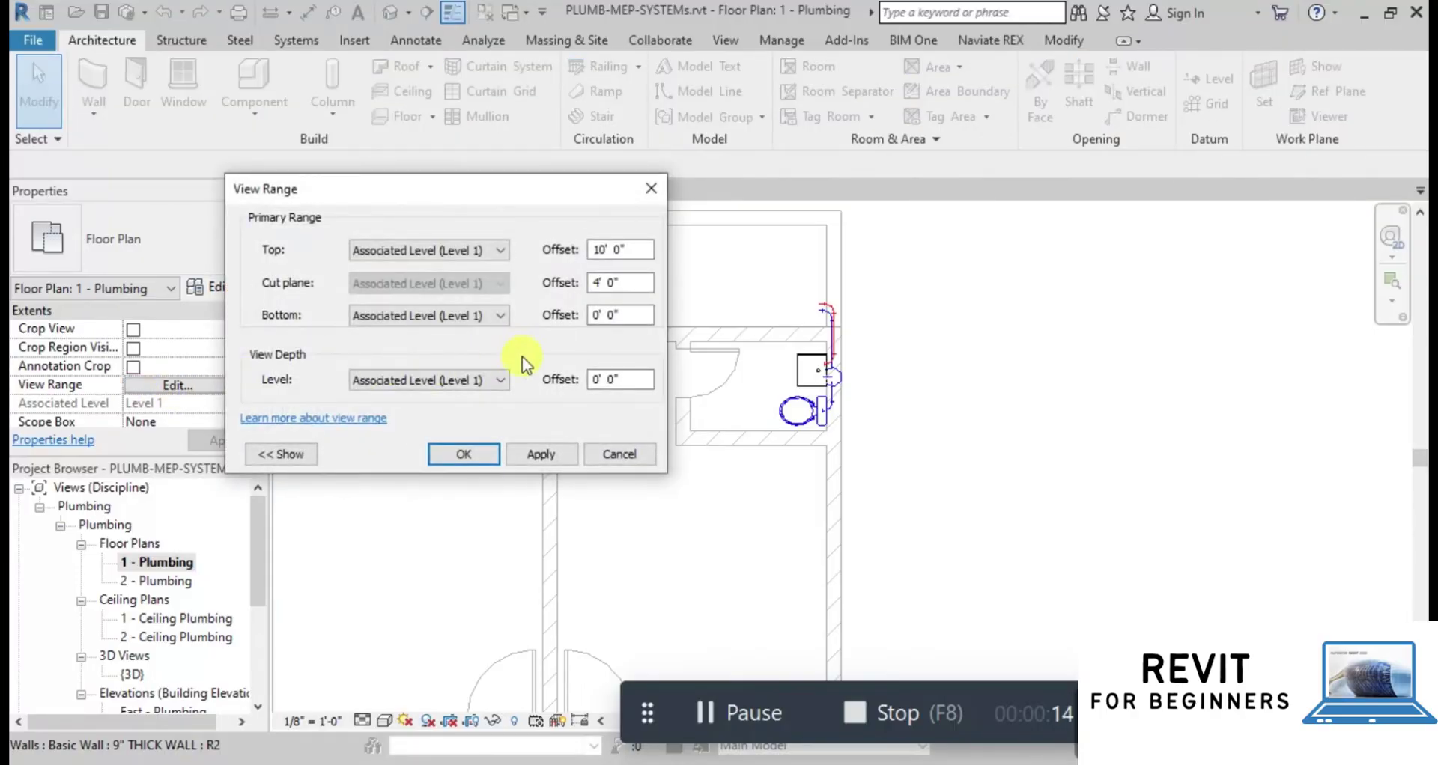
click(371, 373)
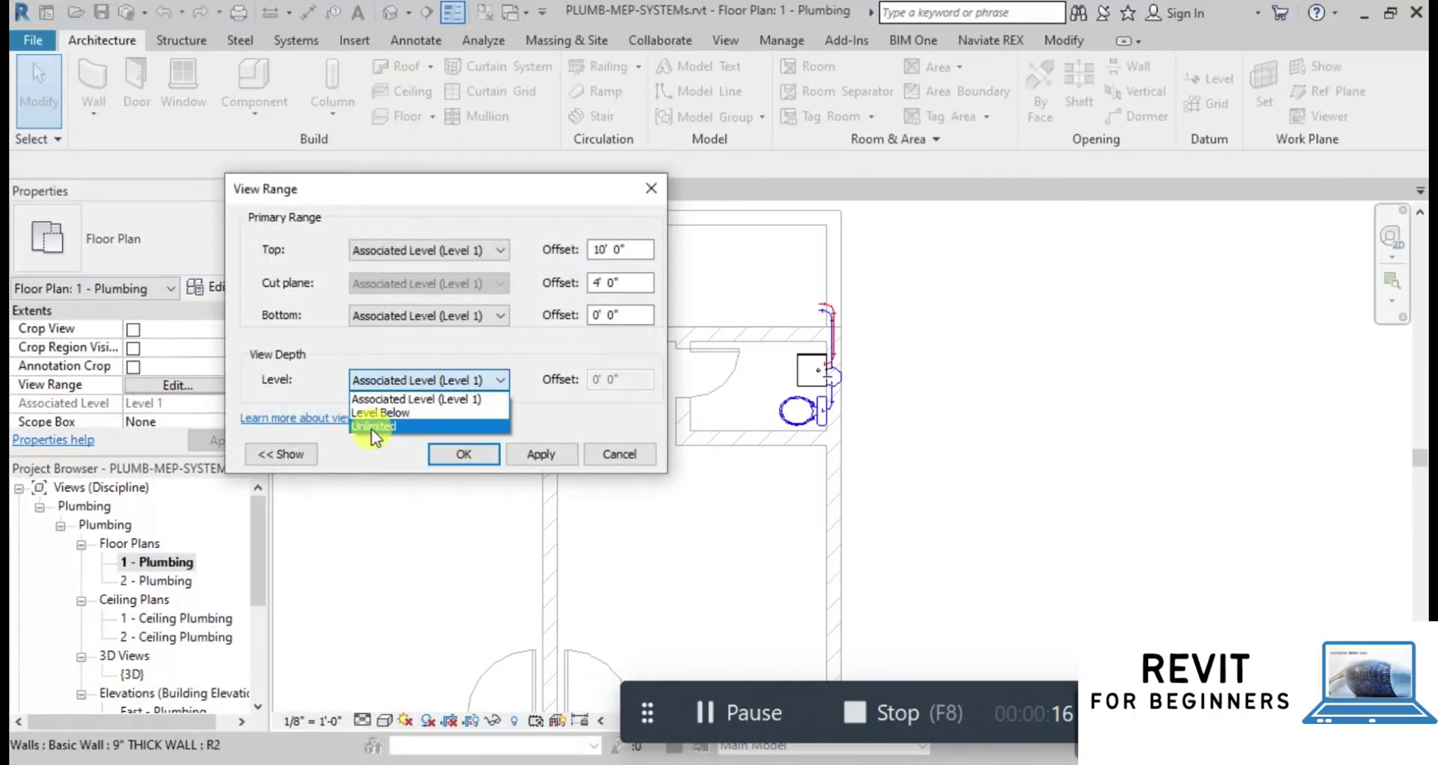
click(388, 314)
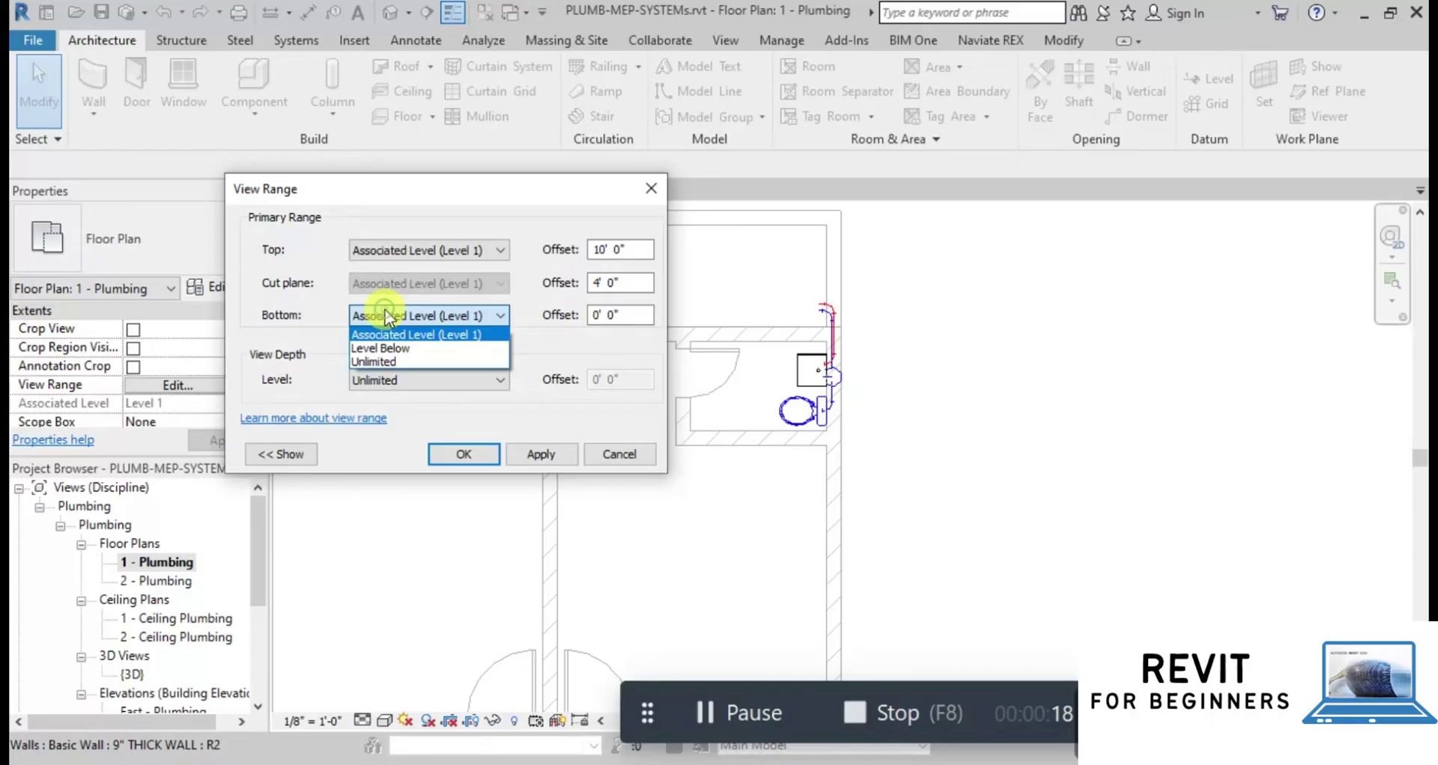
click(367, 362)
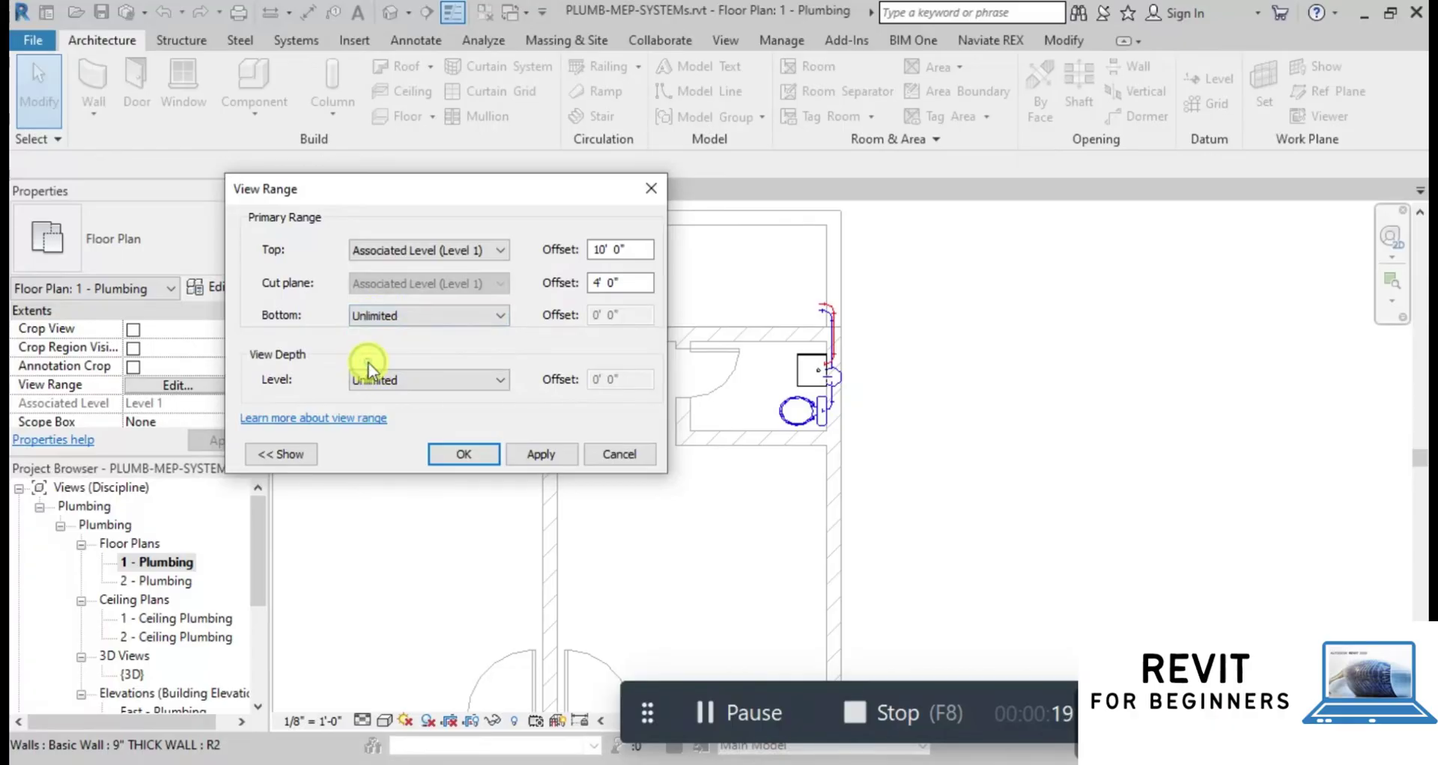
click(463, 454)
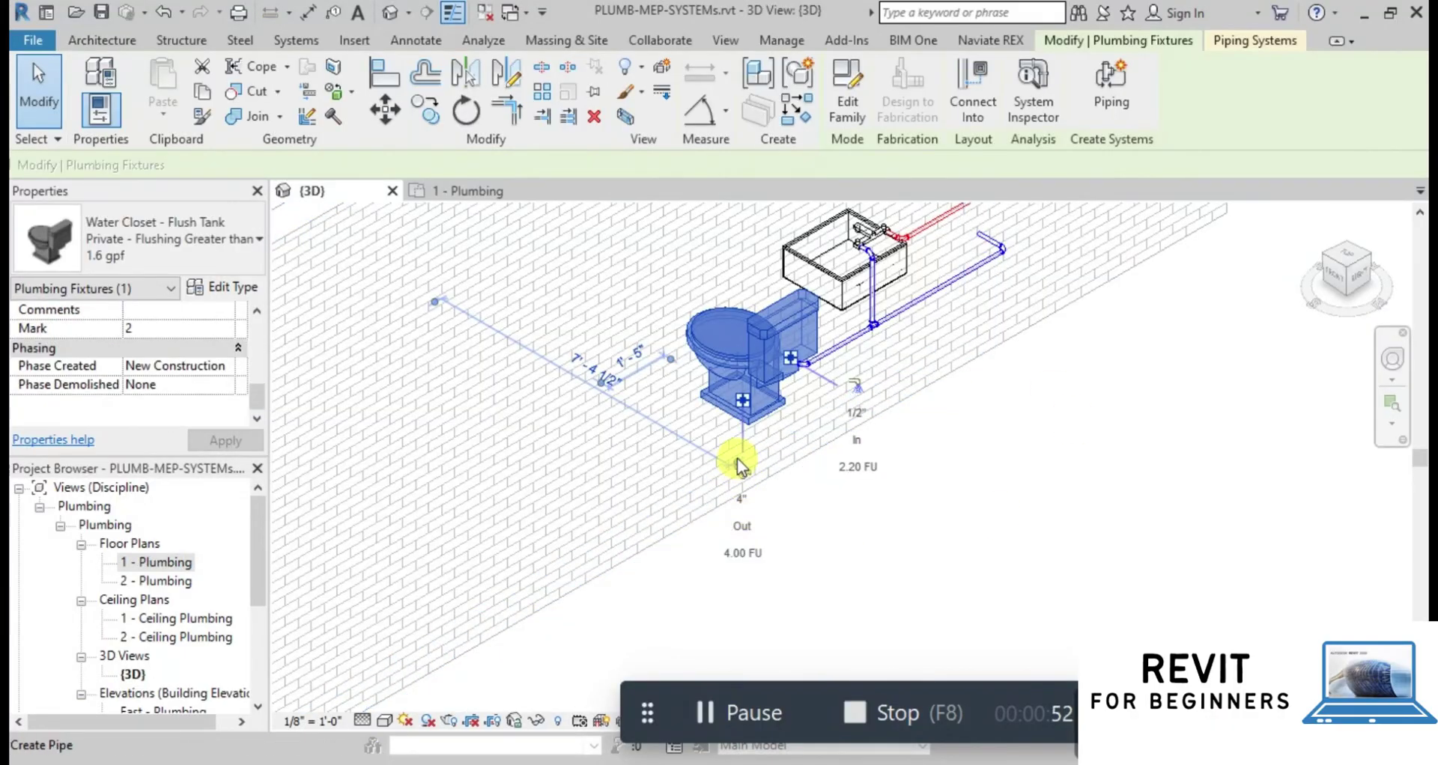
Draw a 4" PVC - DWV drain from the water closet at -1' 0" middle offset along the wall.
scroll(736, 458, up, 5)
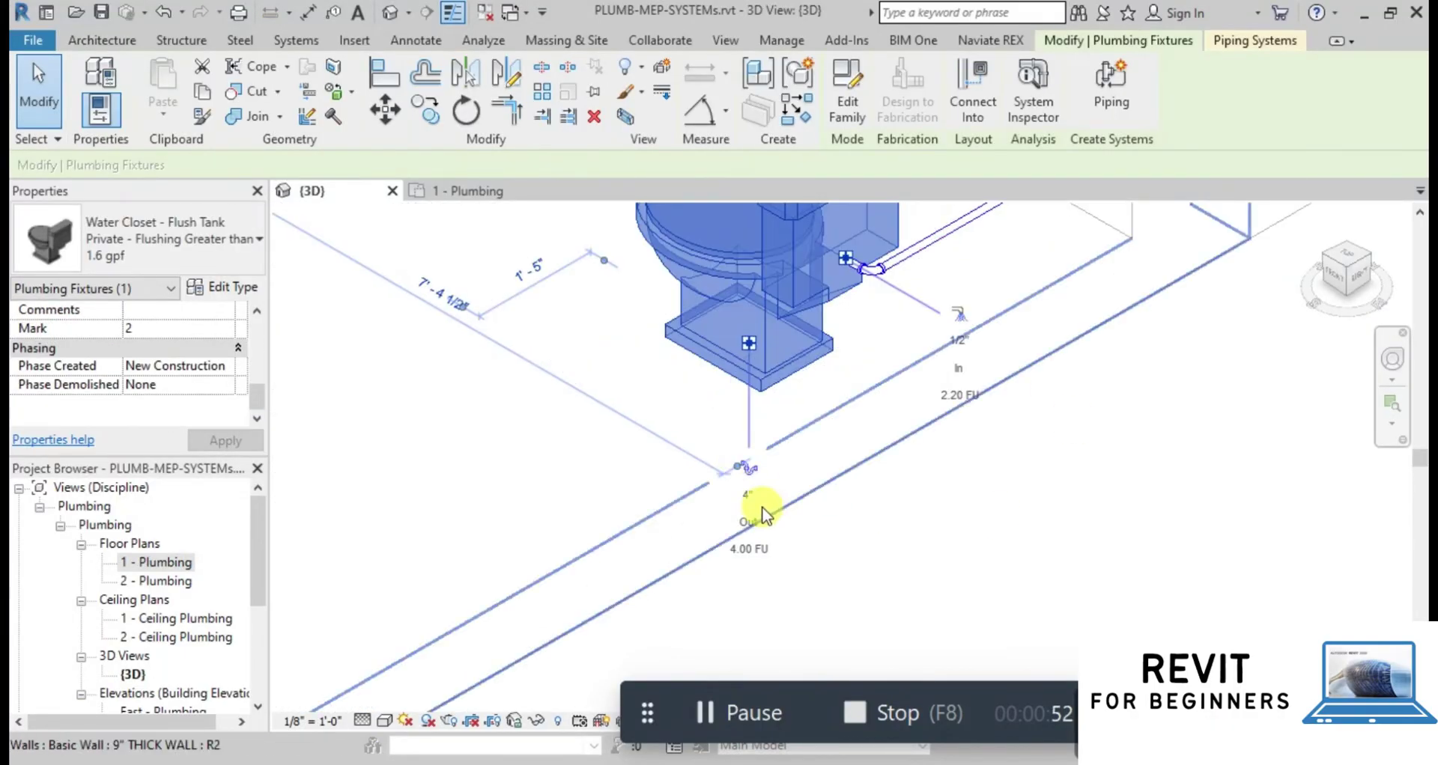
click(752, 472)
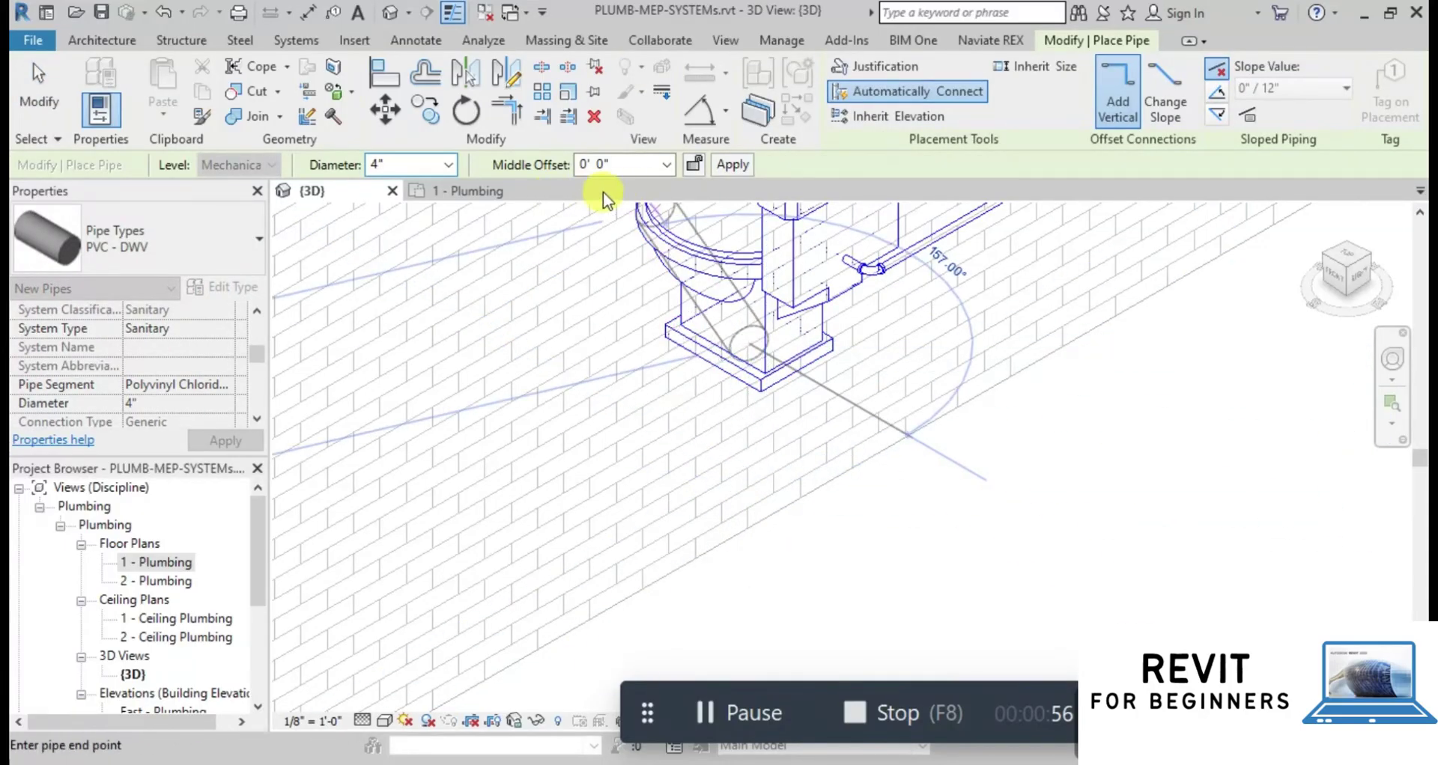
click(621, 166)
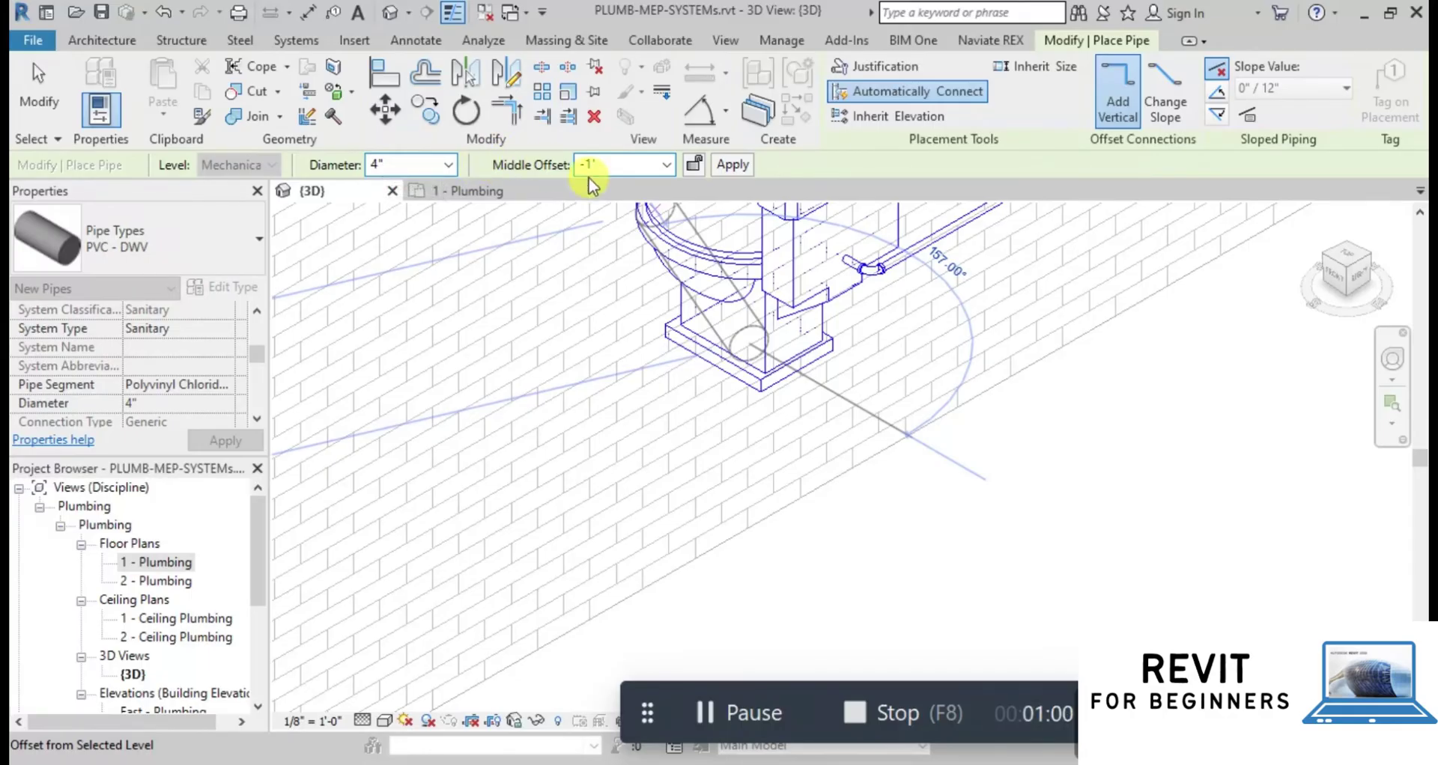
click(746, 164)
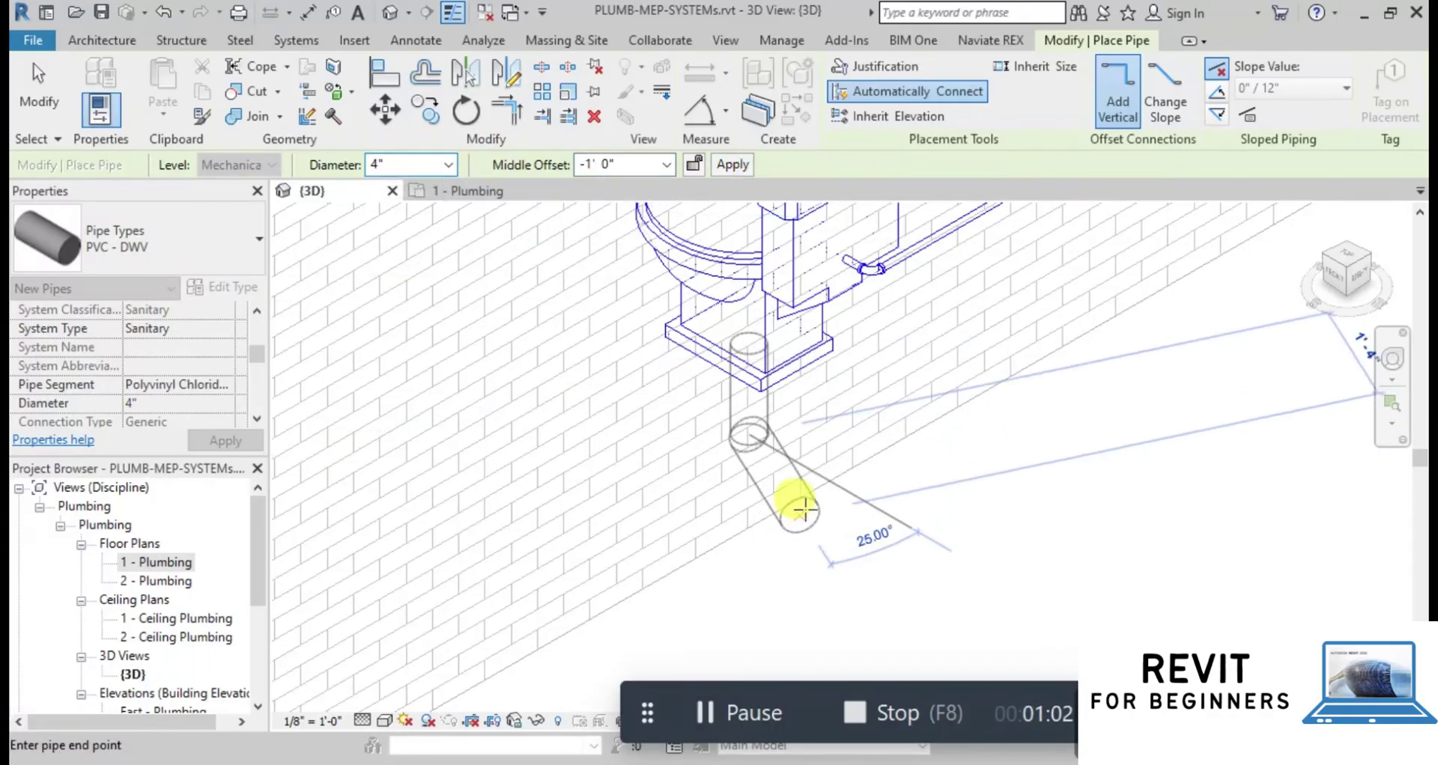
scroll(664, 492, down, 5)
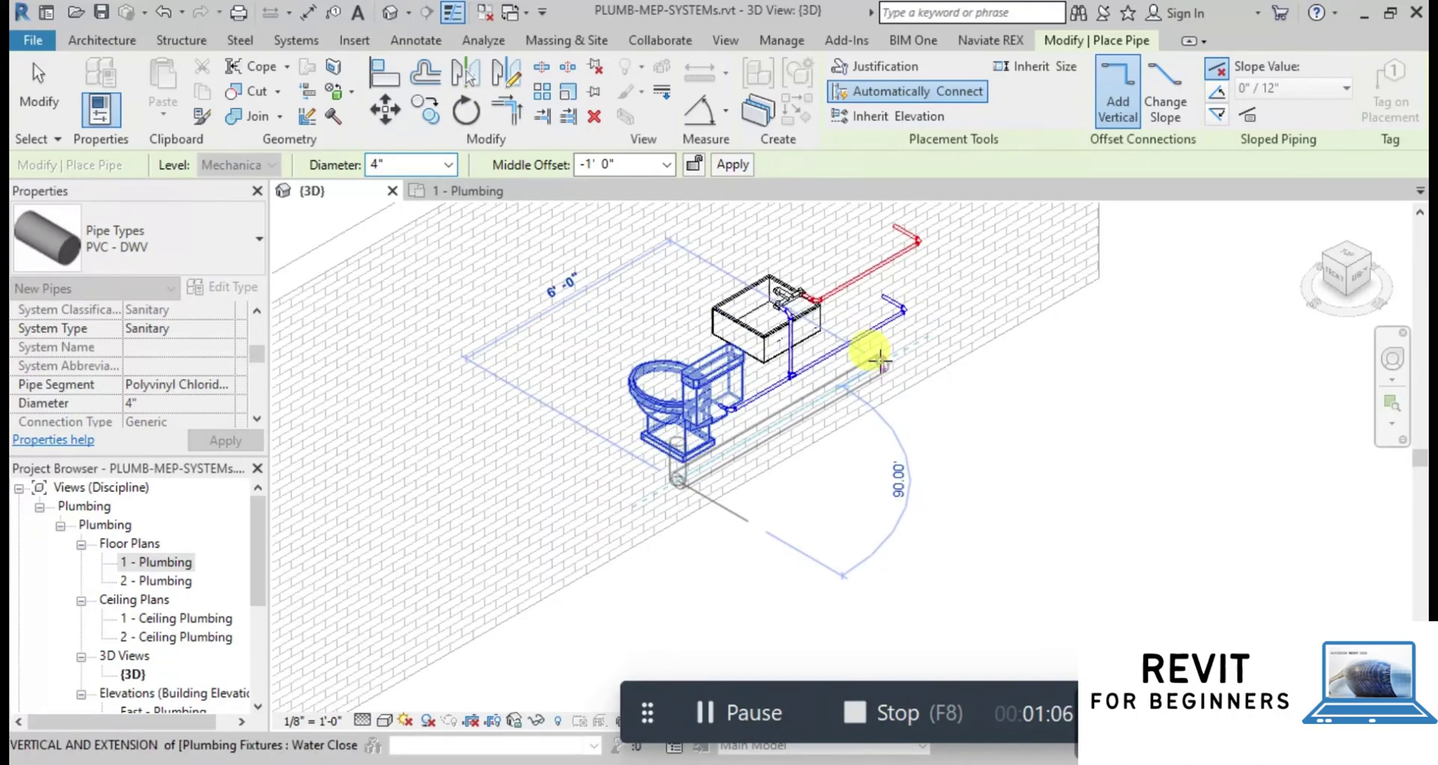
click(880, 361)
key(Escape)
key(Escape)
scroll(751, 495, up, 4)
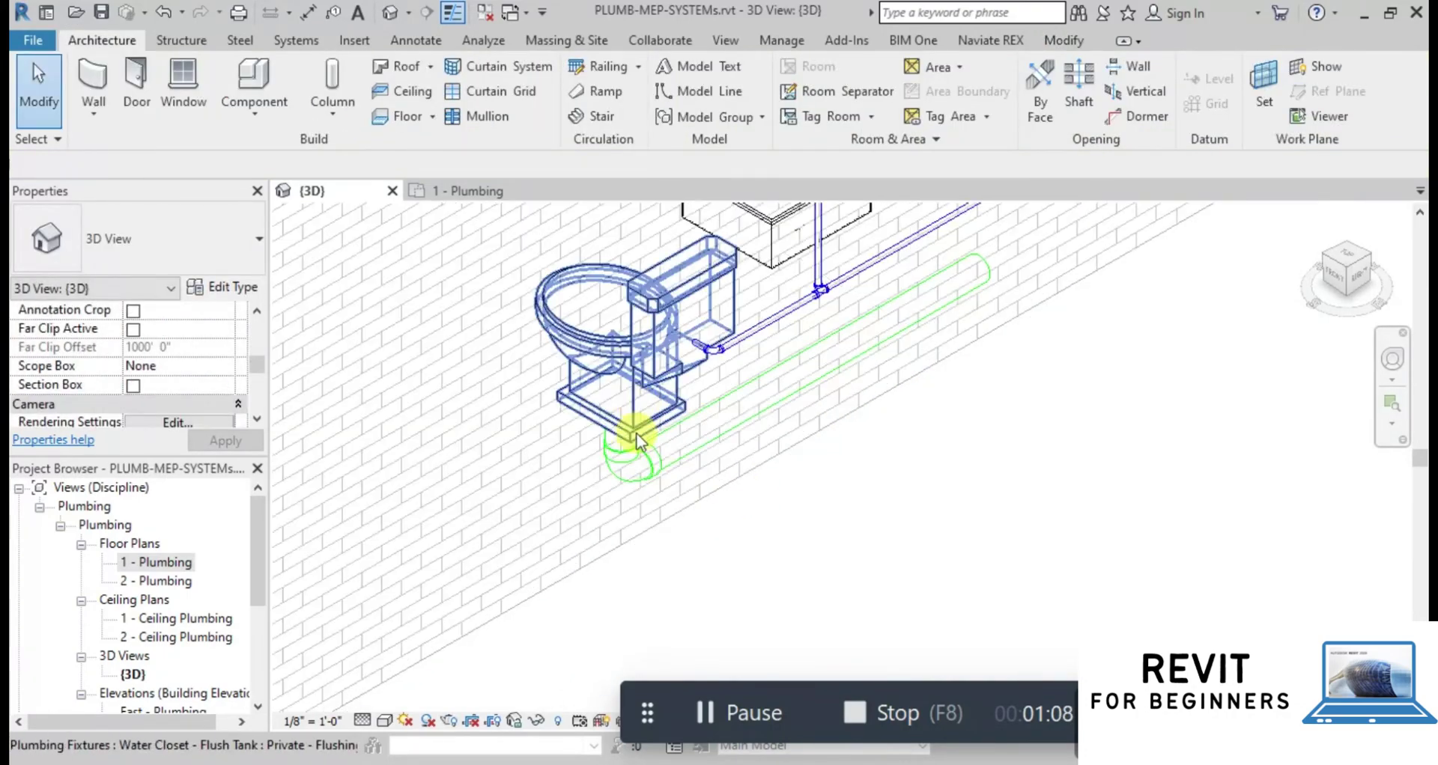
click(492, 199)
scroll(652, 434, down, 4)
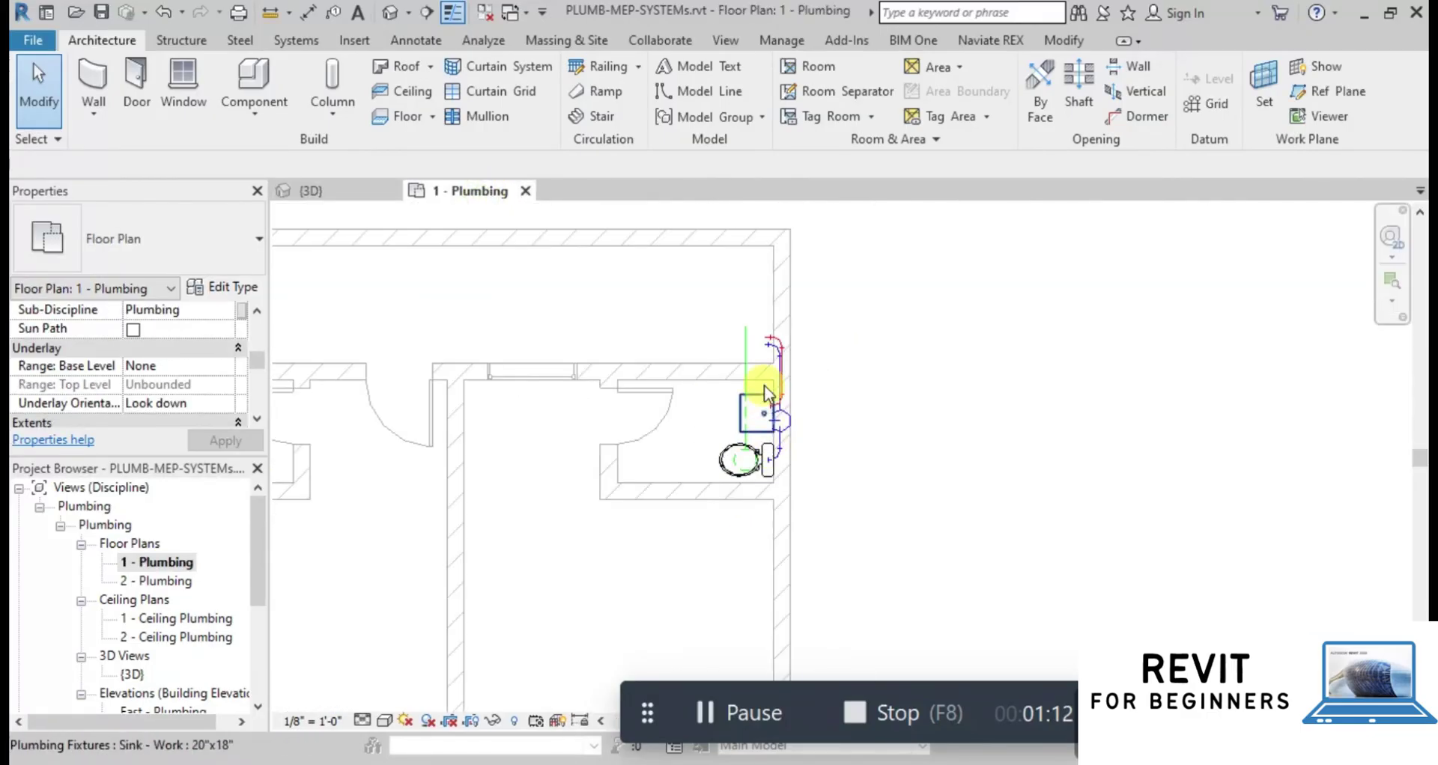
click(371, 187)
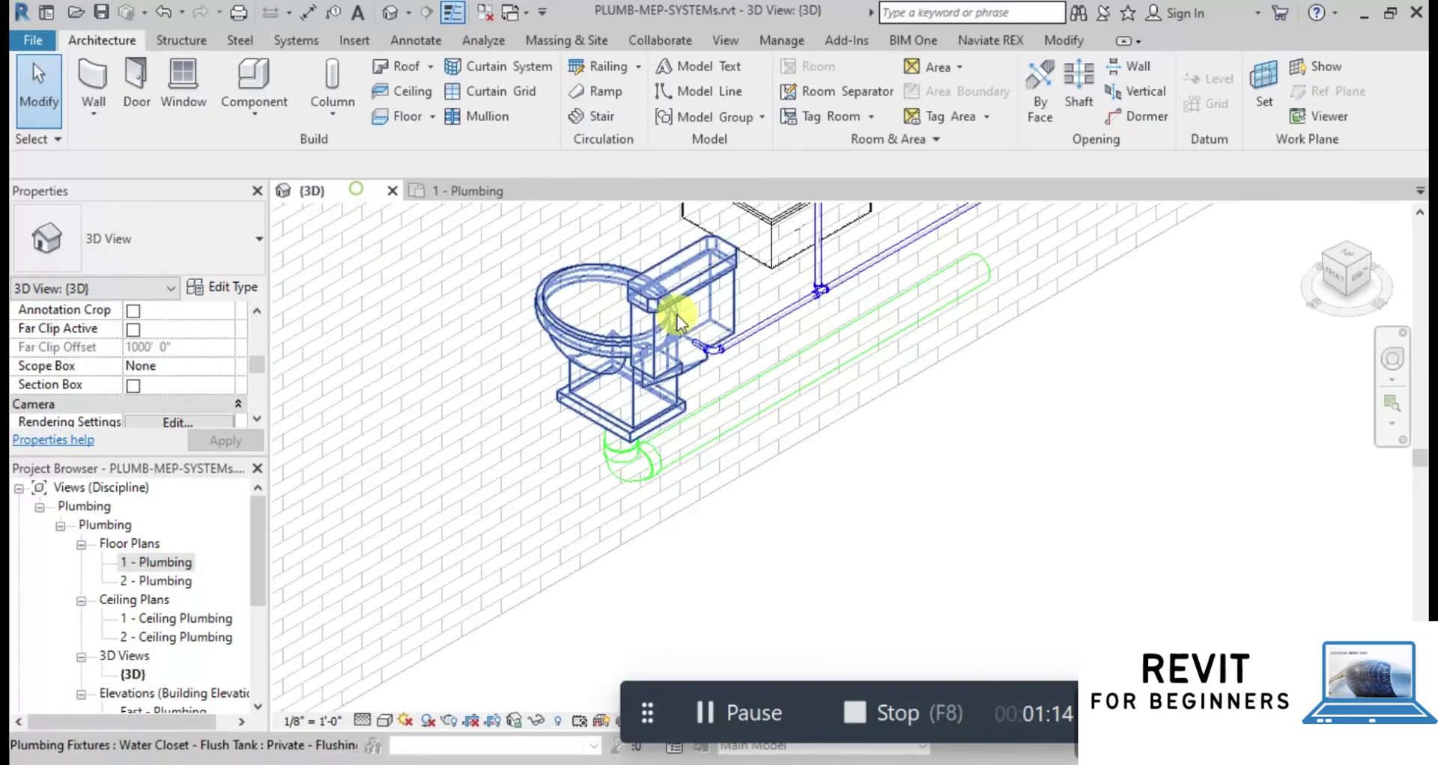
scroll(742, 337, up, 4)
scroll(995, 337, down, 4)
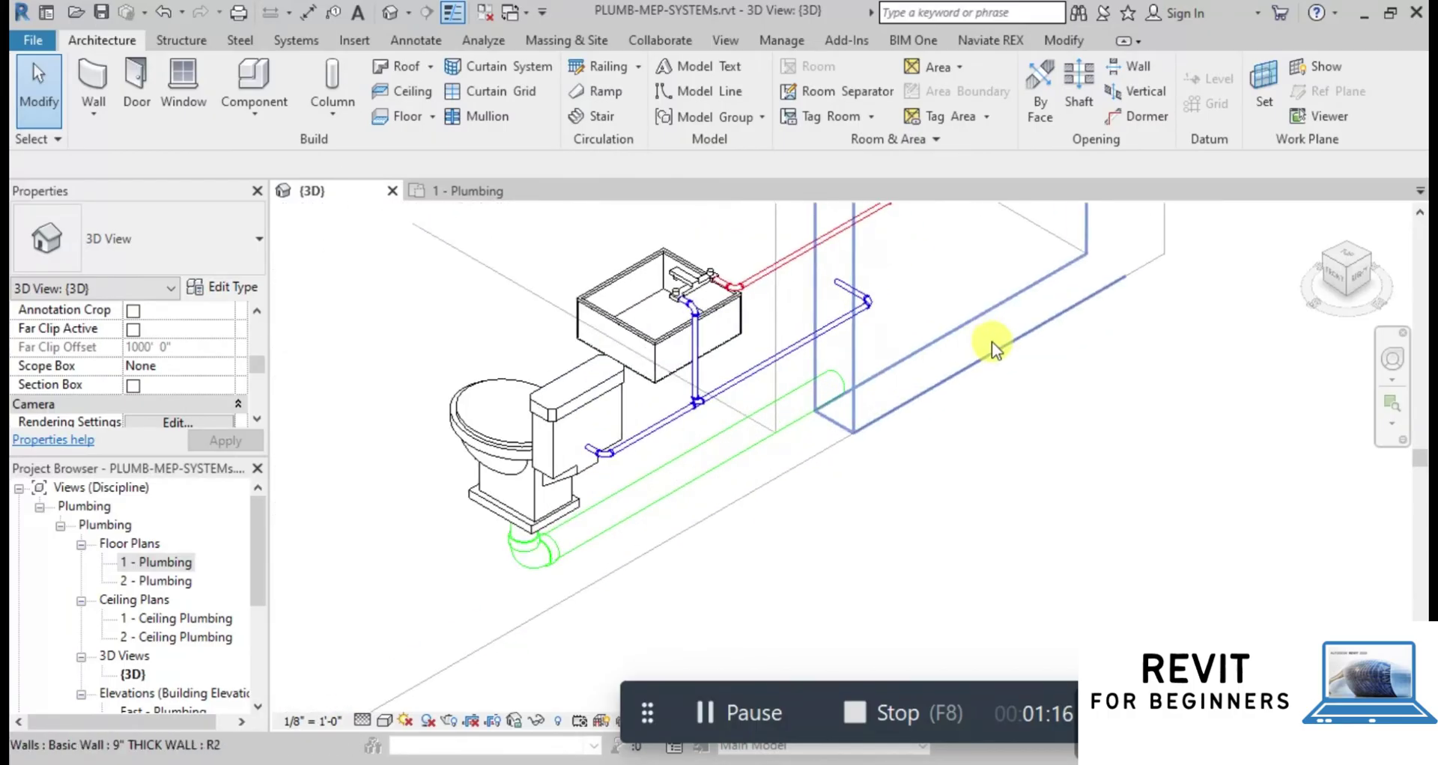
scroll(611, 323, up, 2)
Draw a 1 1/2" drain from the work sink at -1' 0" middle offset, beside the 4" drain.
click(611, 323)
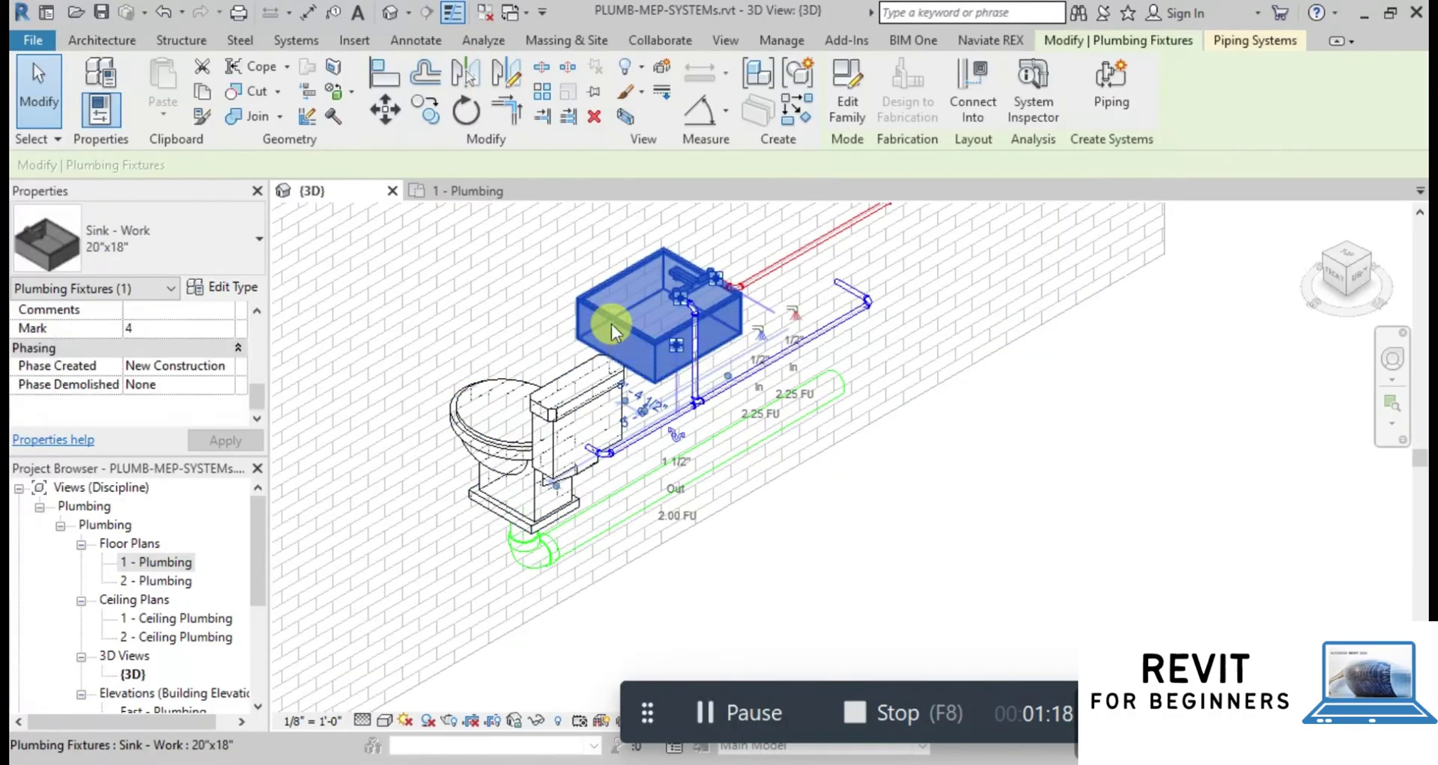
scroll(700, 470, up, 4)
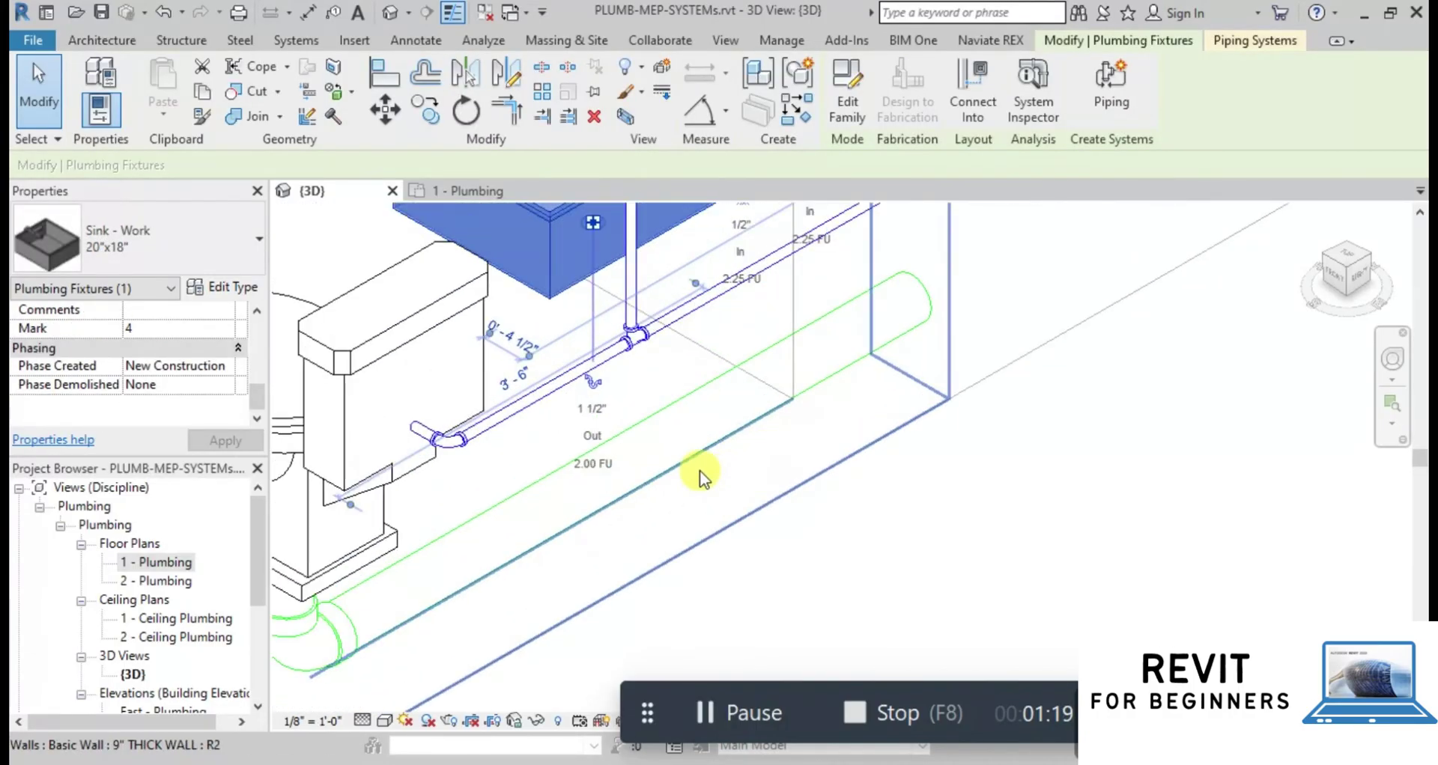
click(594, 382)
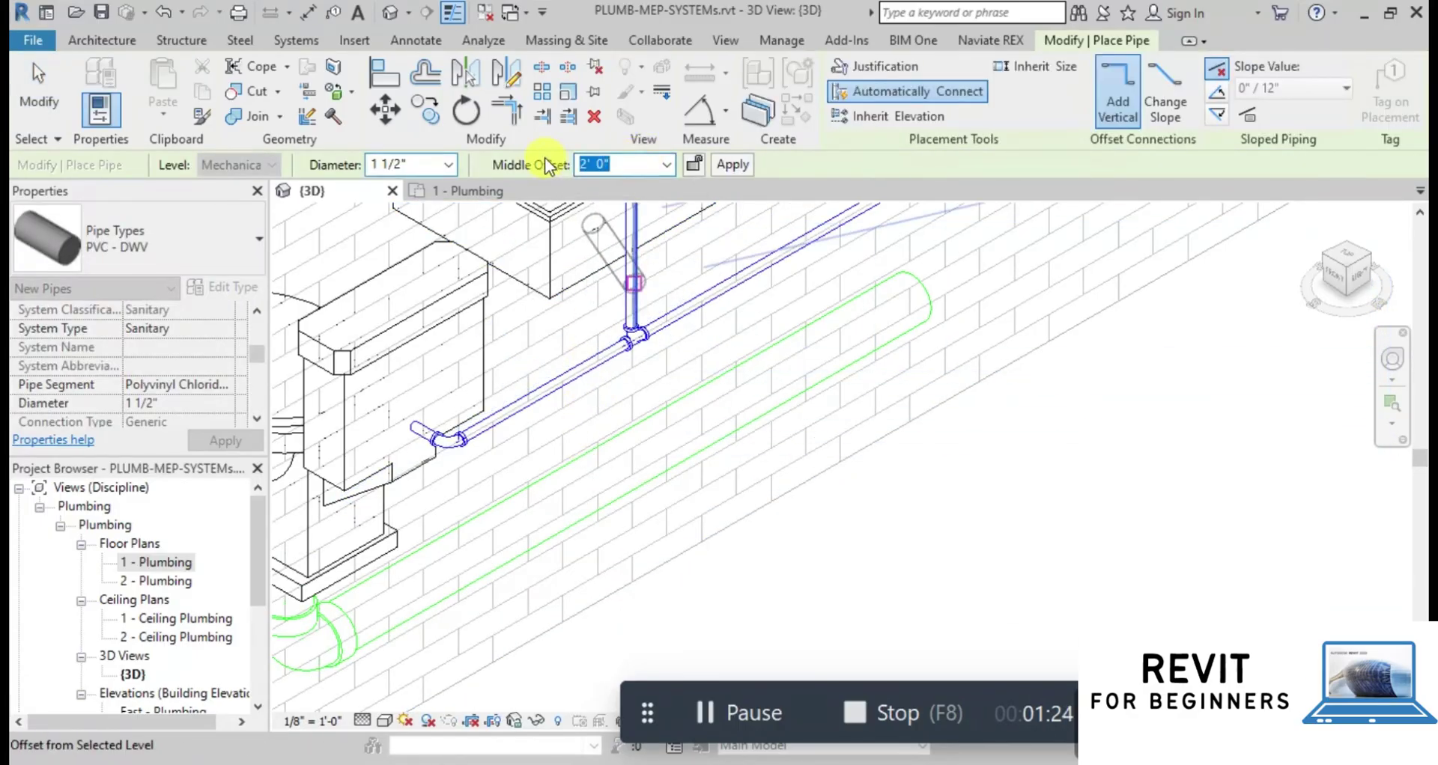
text(-1)
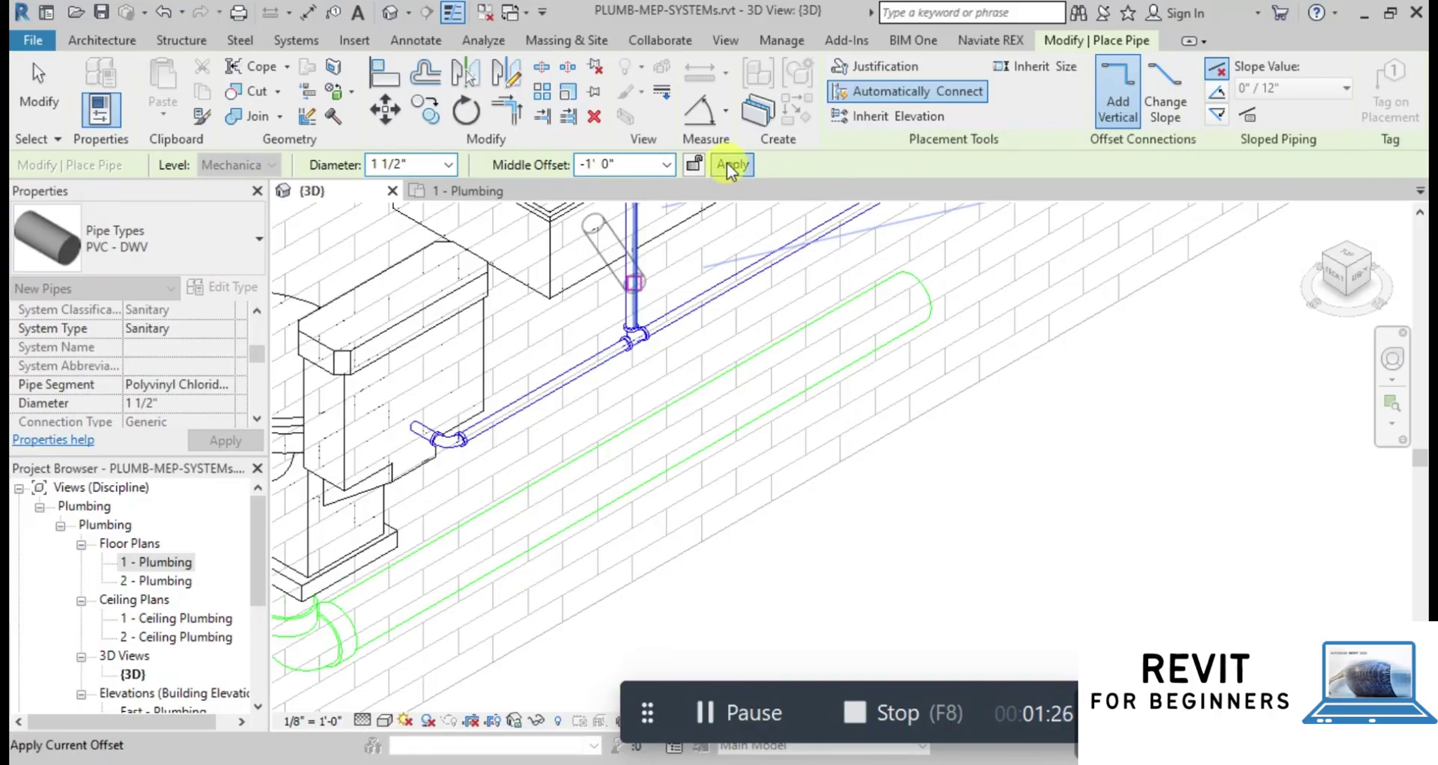
click(726, 163)
scroll(684, 498, down, 2)
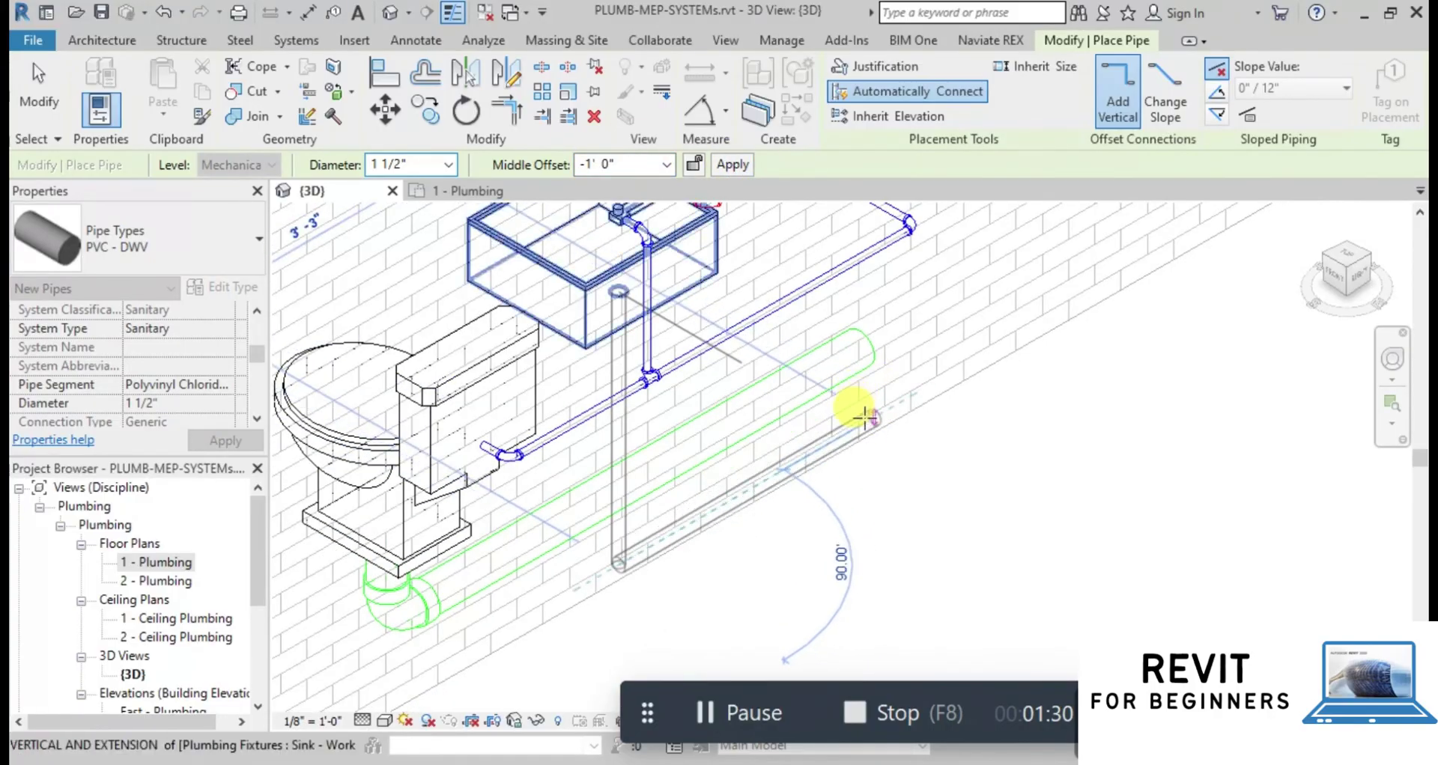
click(861, 422)
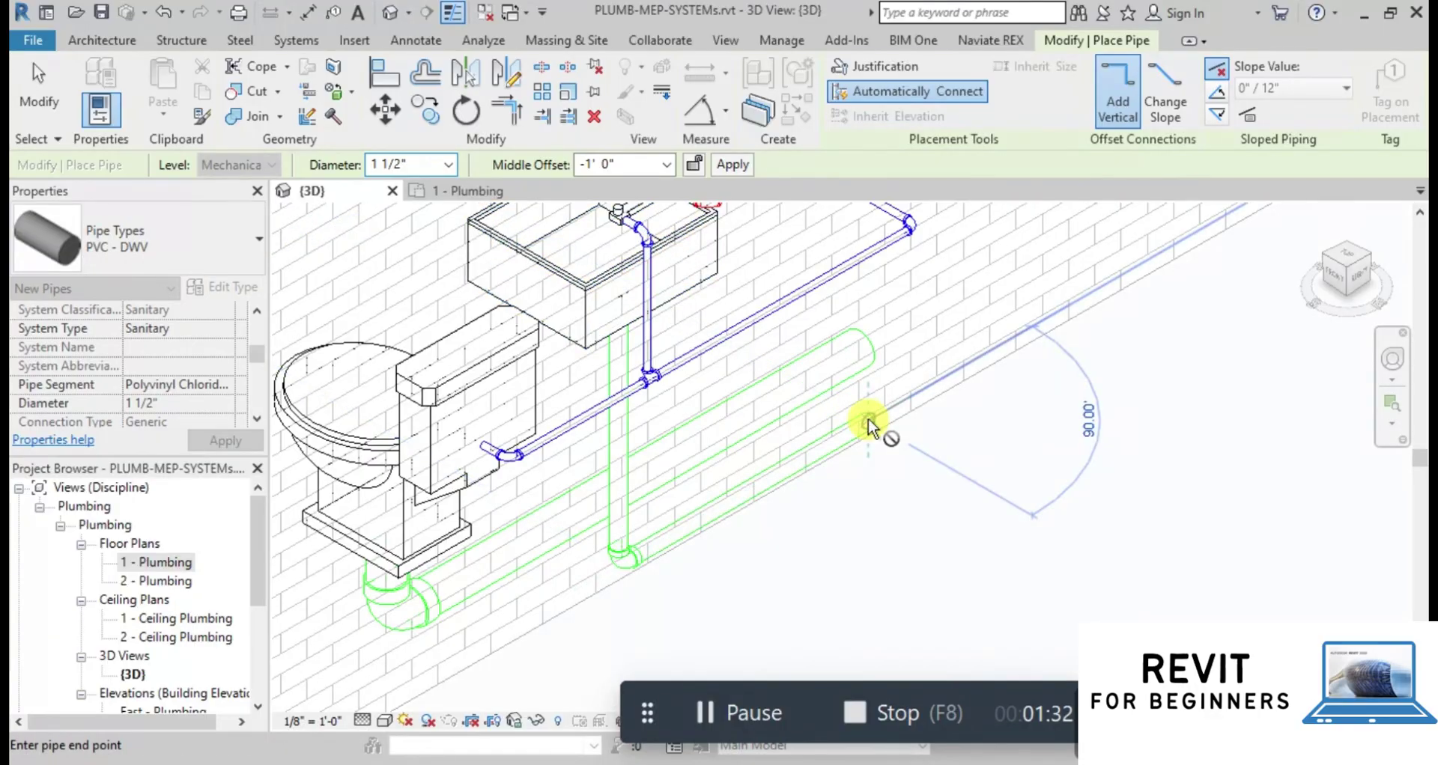
key(Escape)
key(Escape)
scroll(854, 558, down, 3)
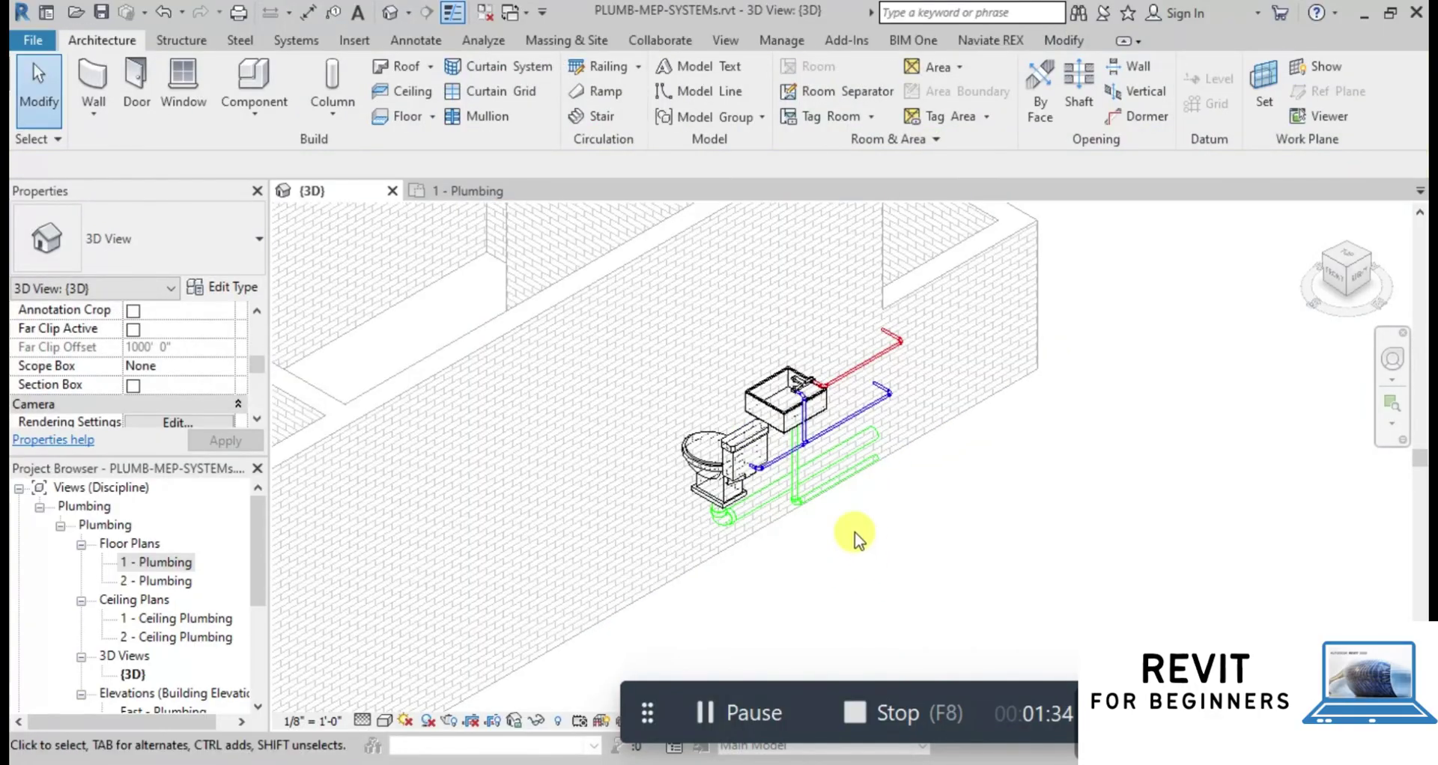
Zoom over the 3D pipe layout, then return to the 1 - Plumbing floor plan.
scroll(883, 502, up, 1)
scroll(782, 492, up, 3)
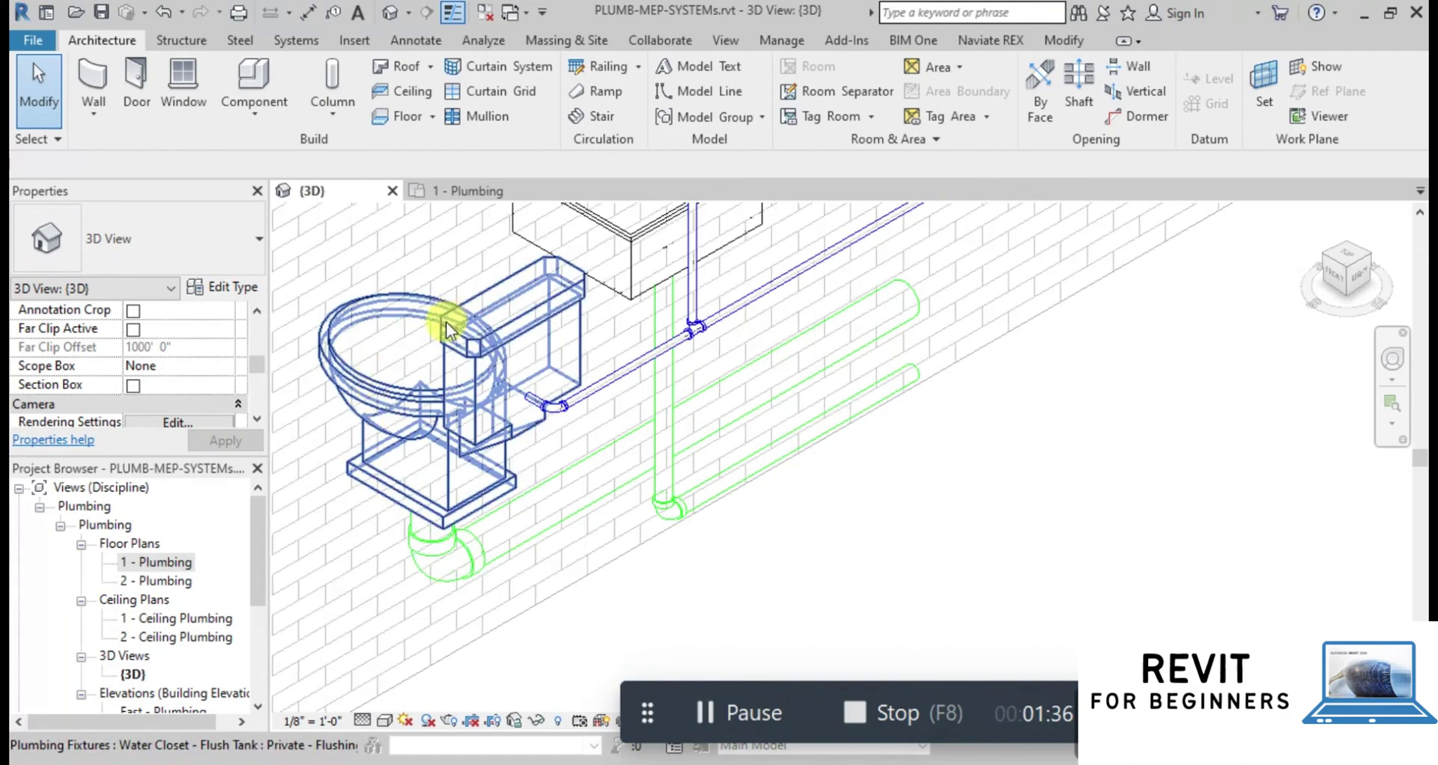
scroll(659, 471, up, 1)
scroll(552, 519, down, 2)
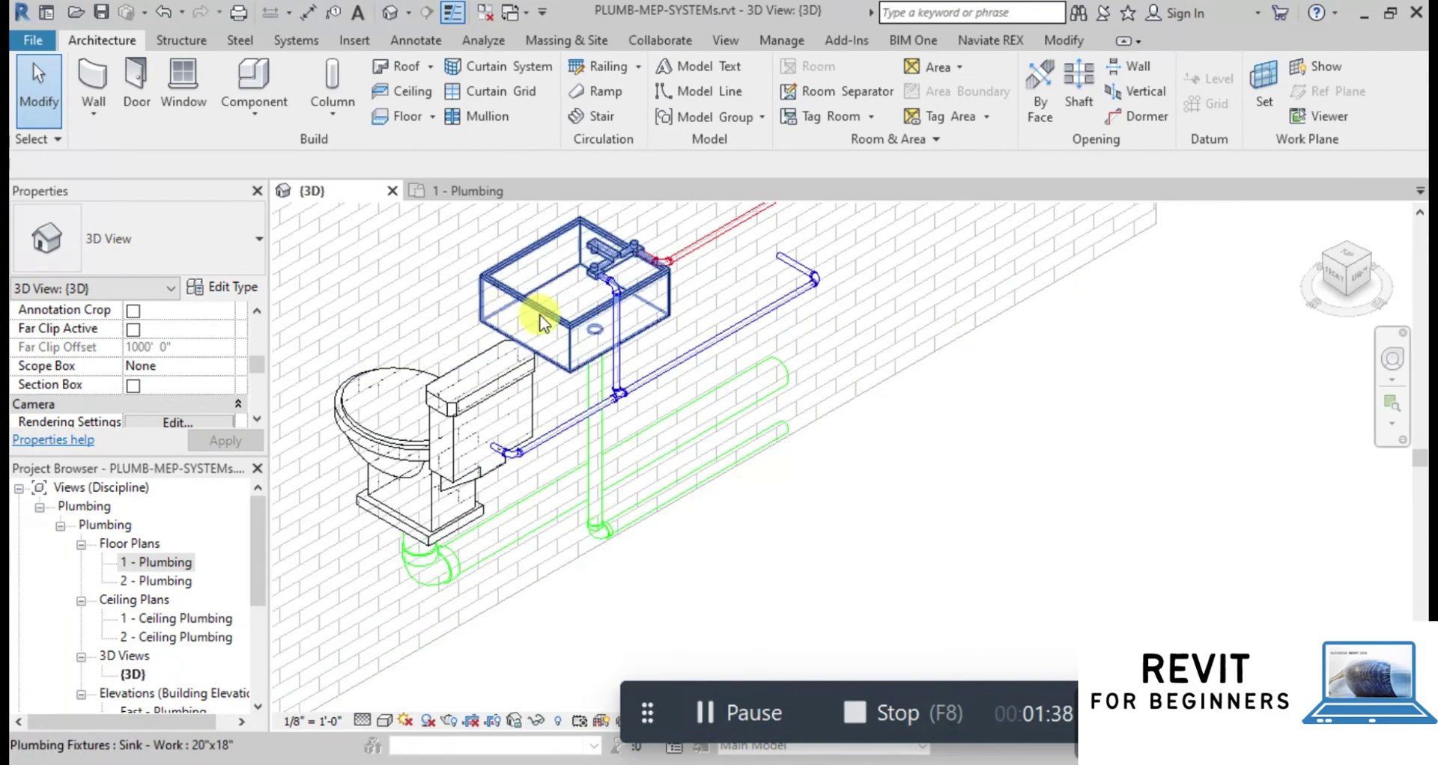
scroll(779, 479, down, 4)
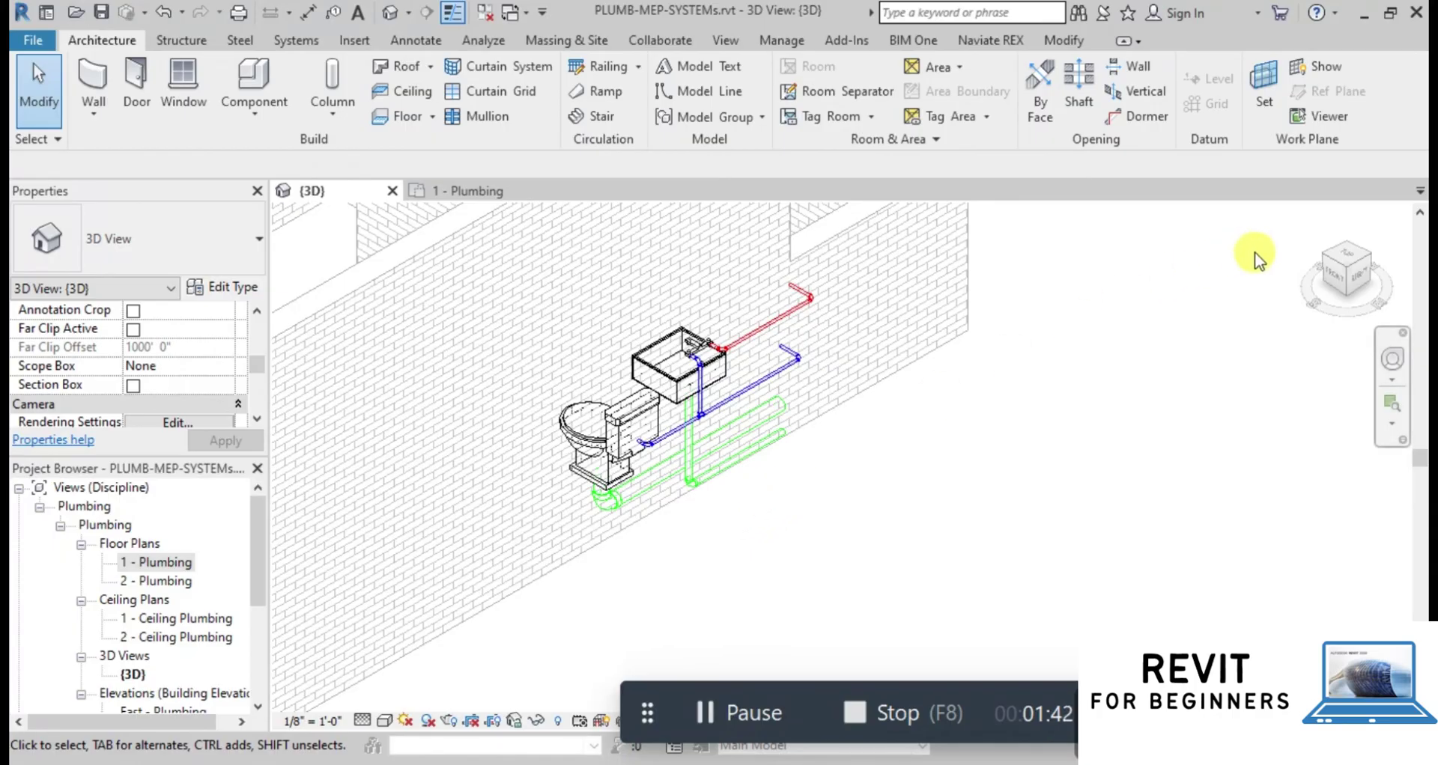
click(470, 192)
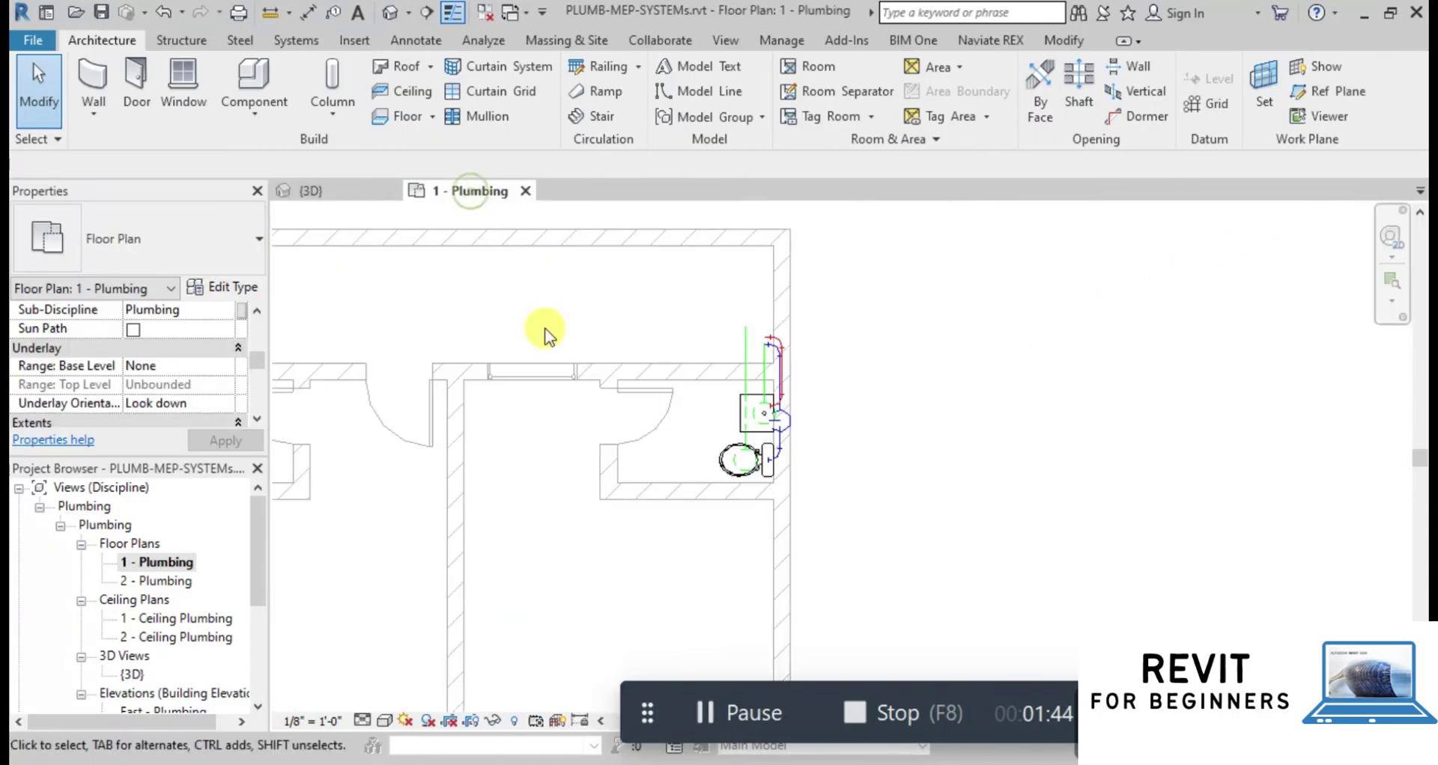